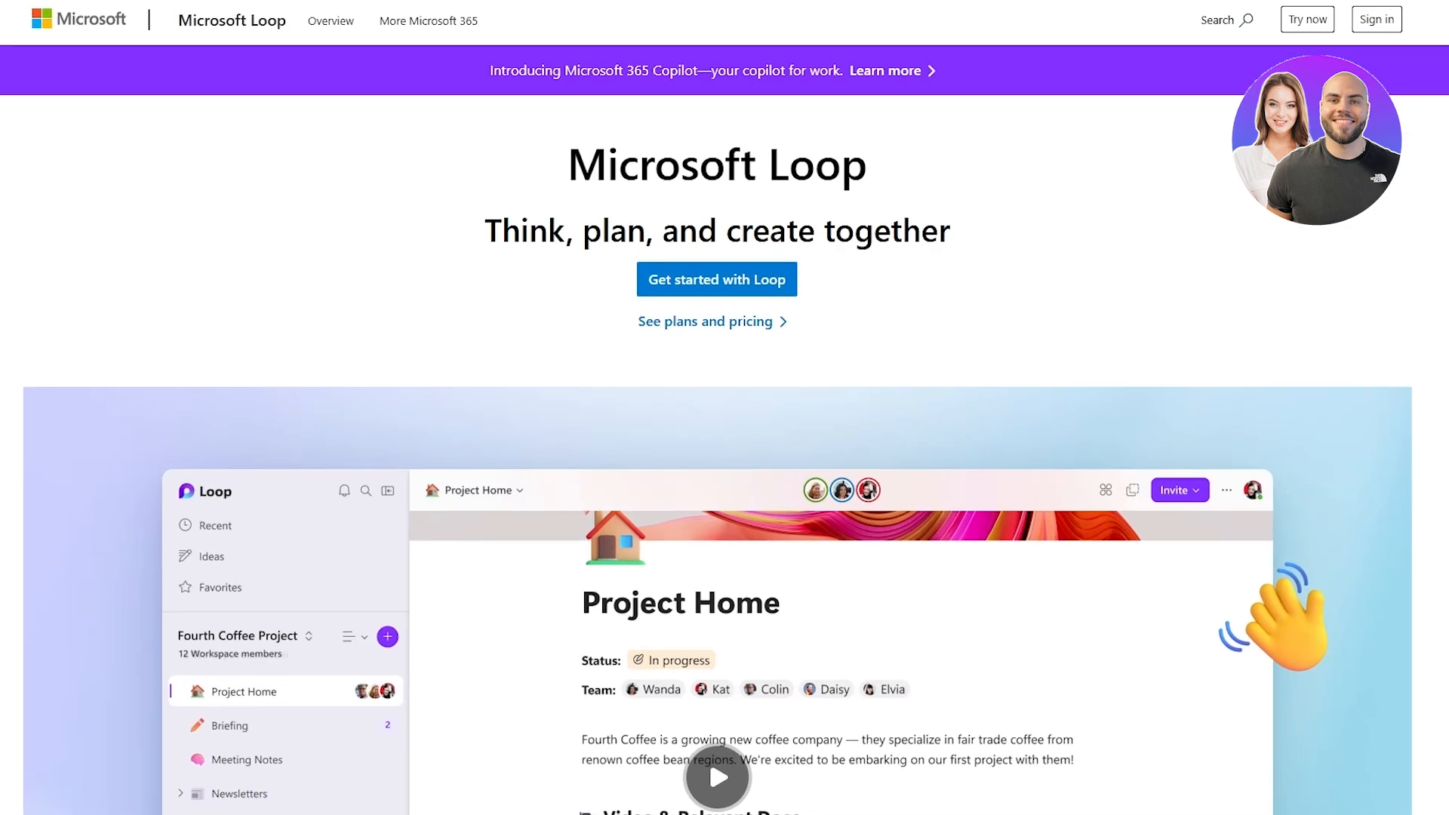
- Look through the features on the Microsoft Loop product page and open its page for trying Loop
scroll(536, 226, down, 5)
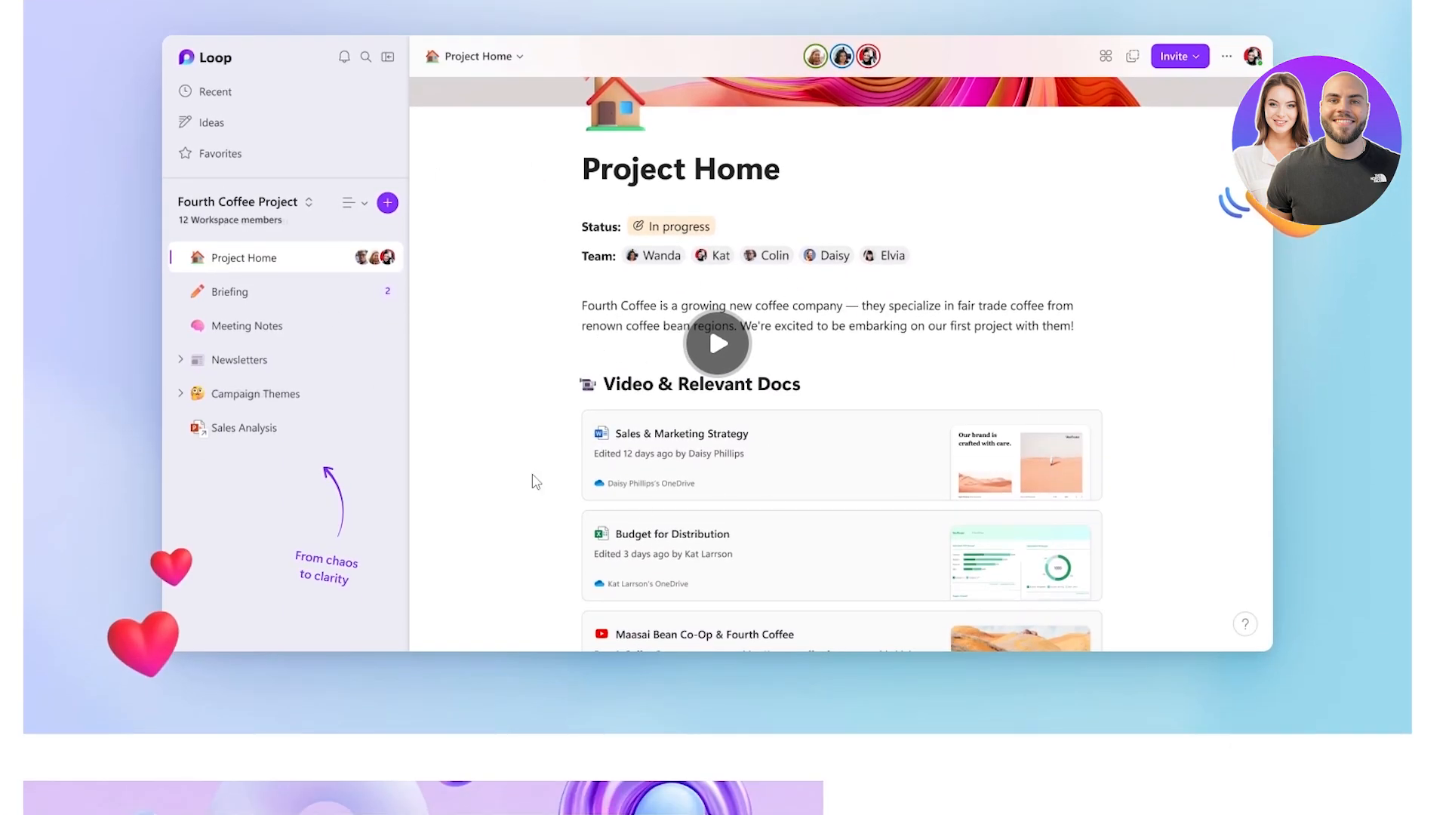
scroll(529, 483, up, 1)
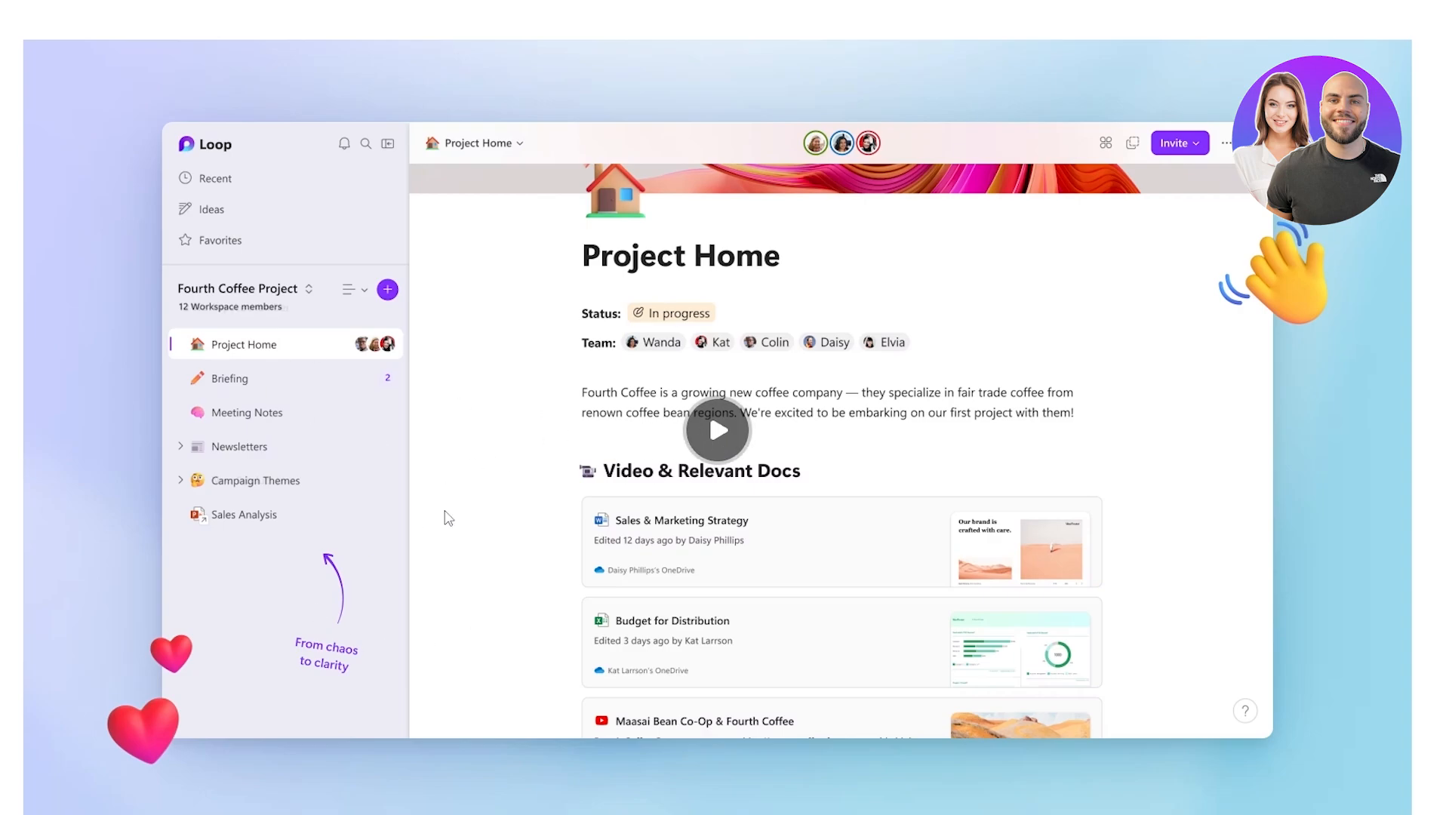
scroll(453, 529, down, 10)
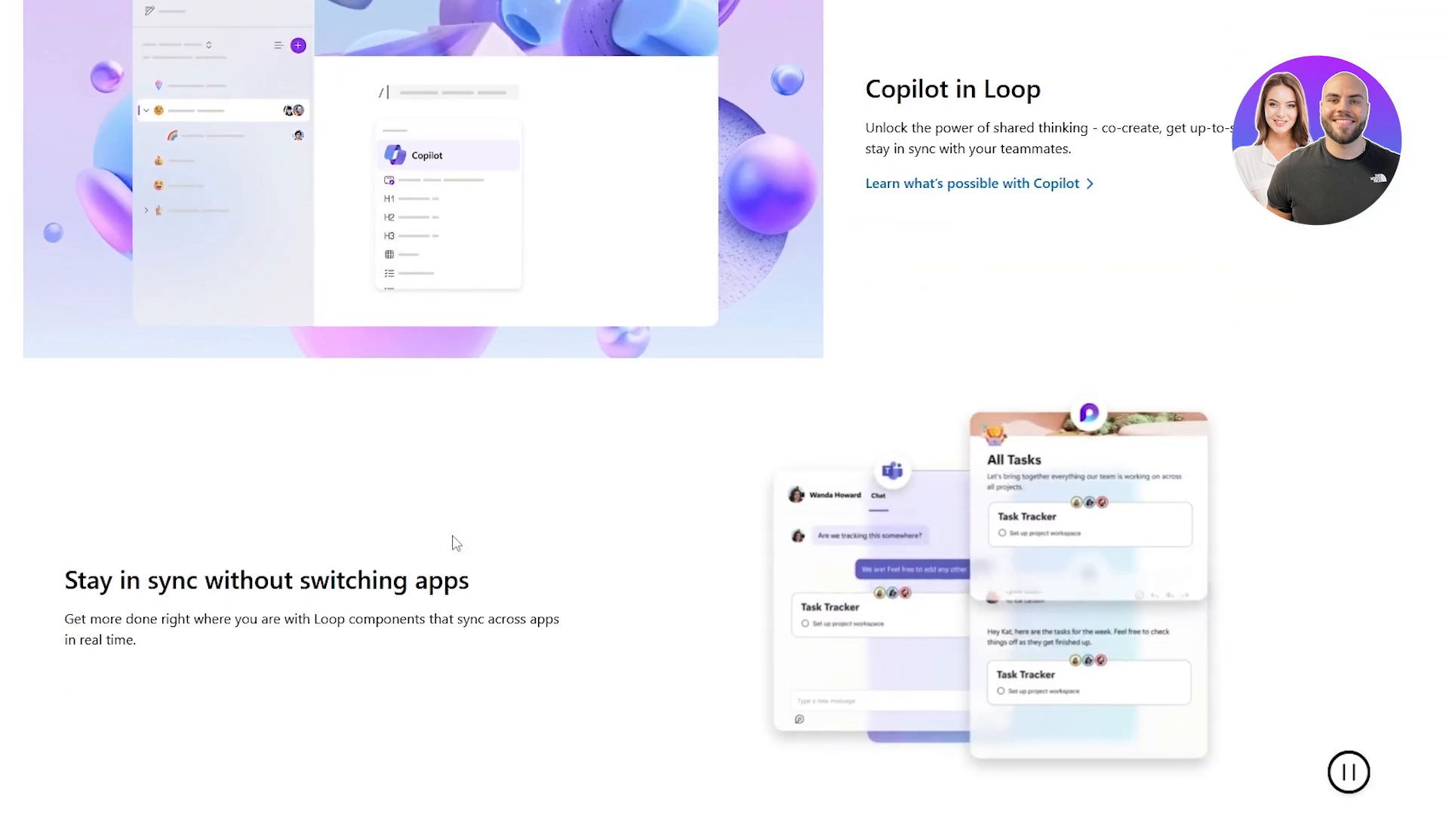
scroll(453, 537, down, 12)
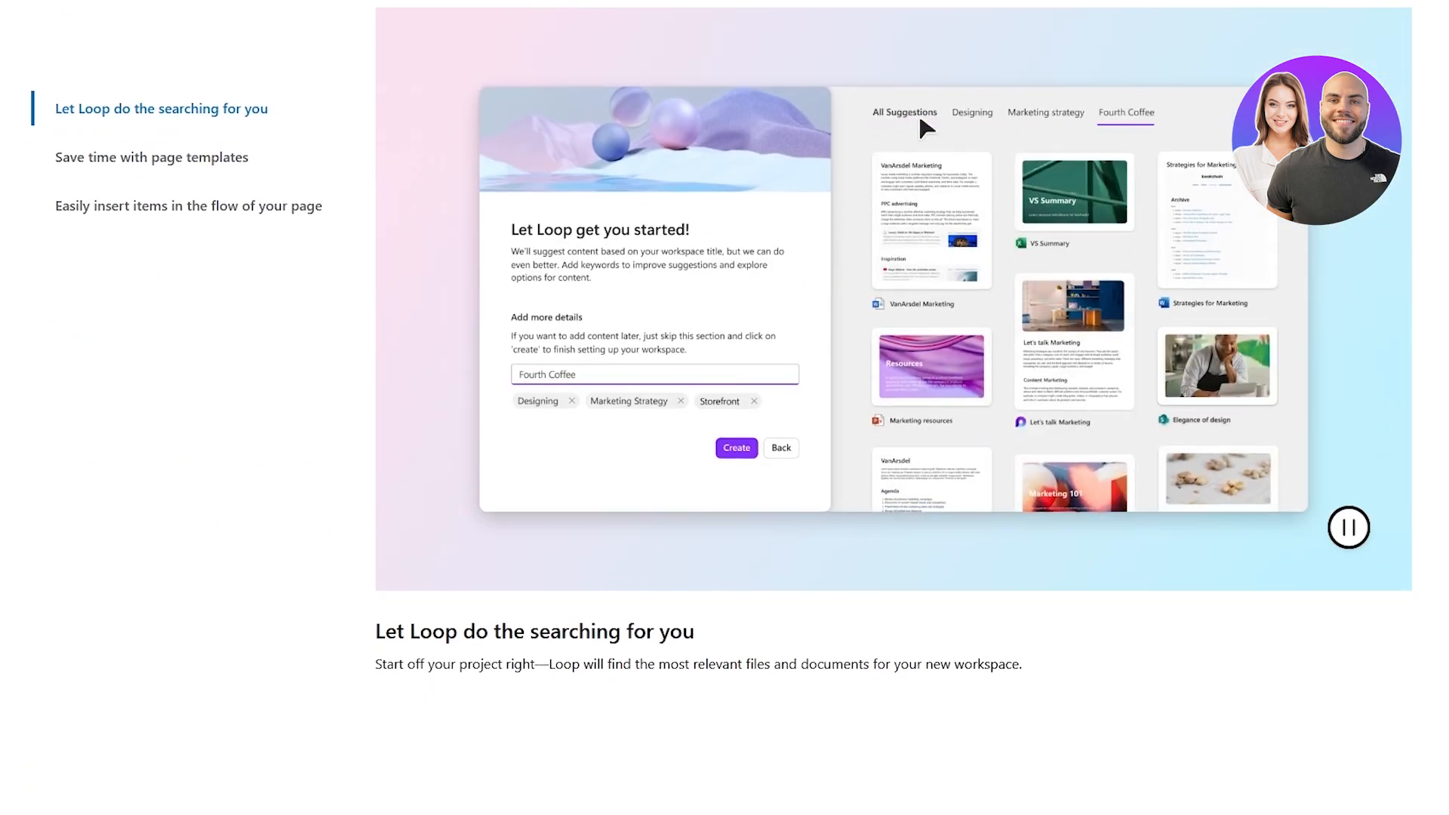
scroll(717, 407, up, 20)
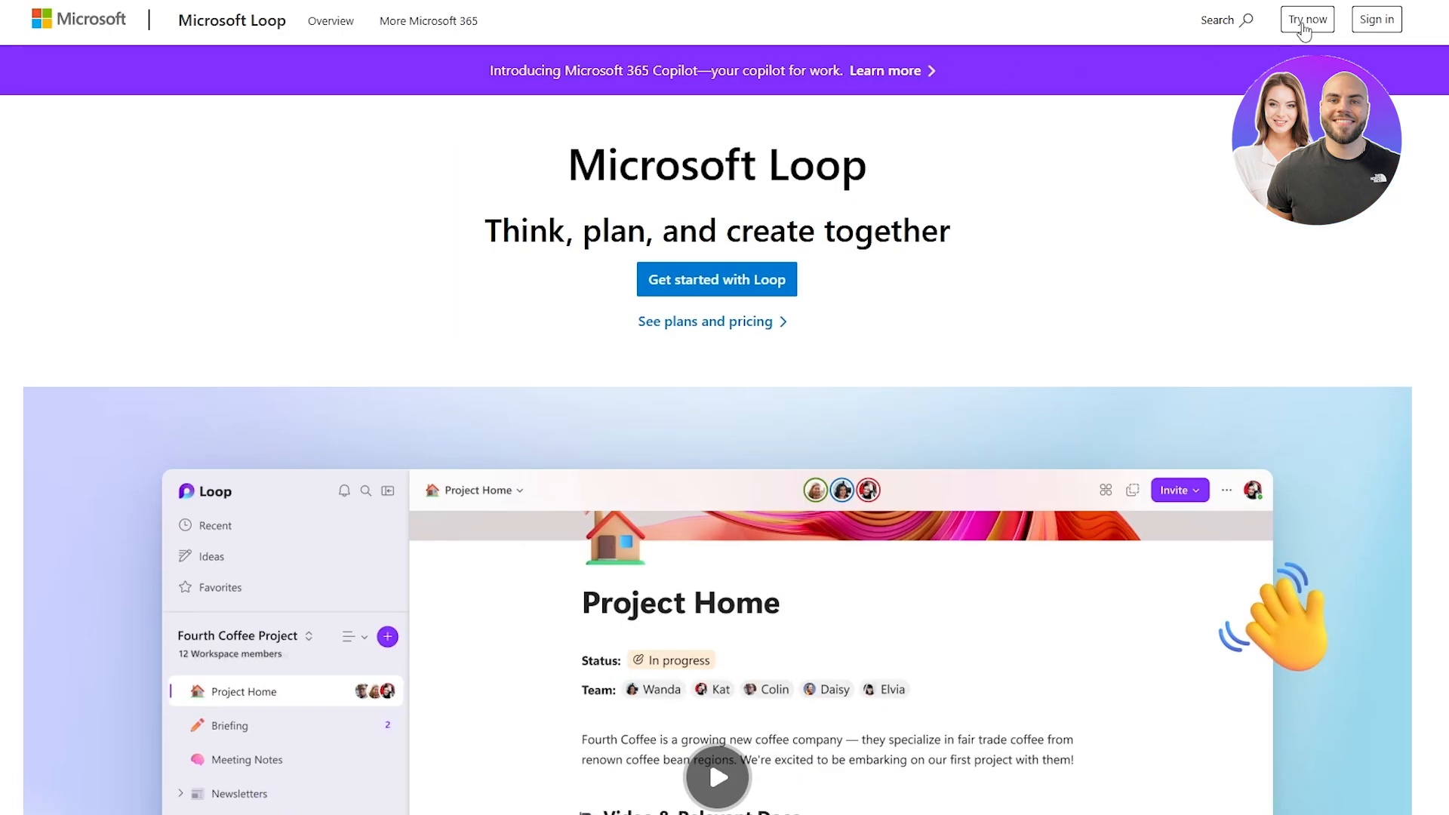
click(1306, 22)
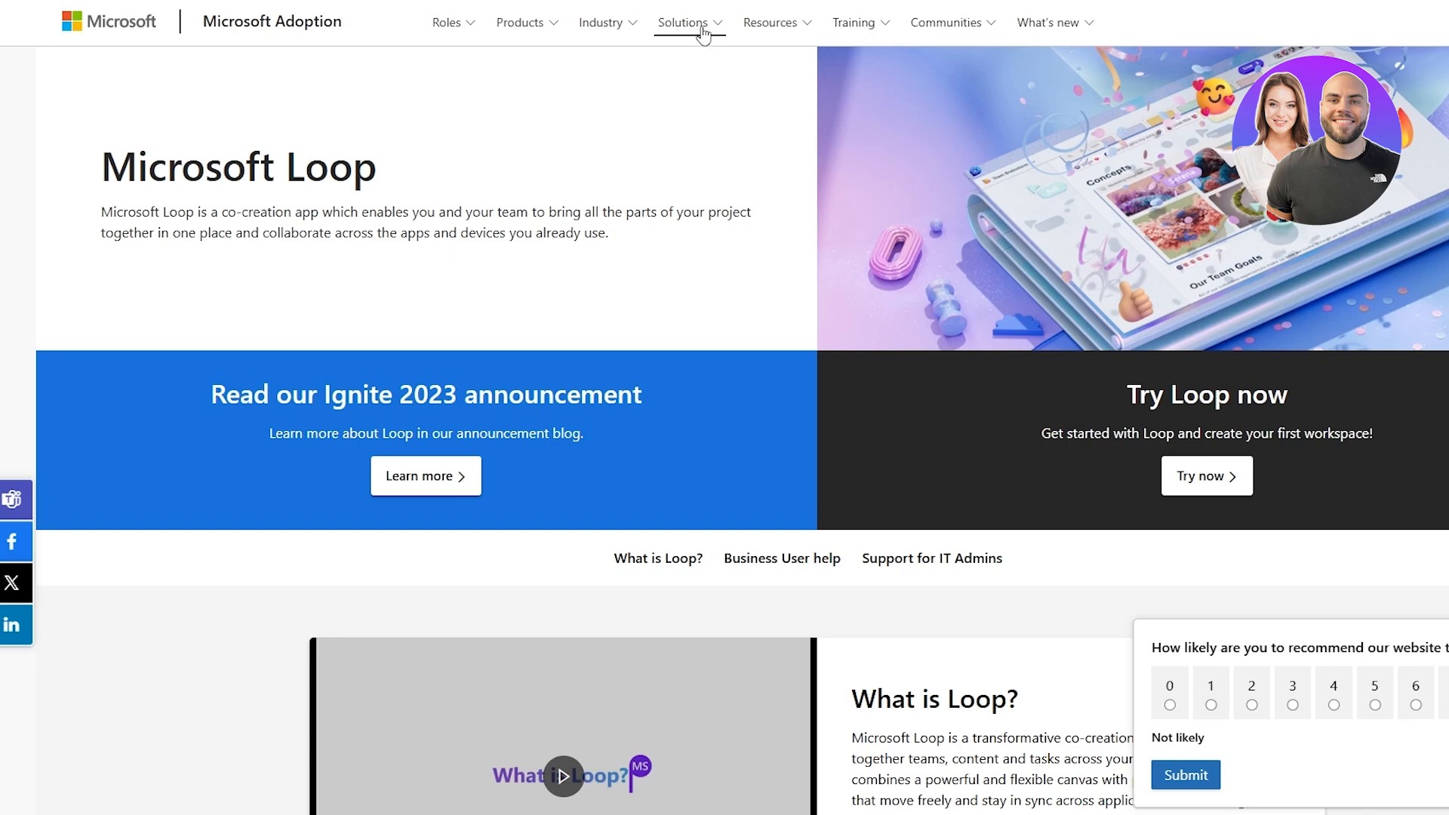
- Return to the Loop product page and review the Microsoft 365 business plans and their pricing
click(285, 32)
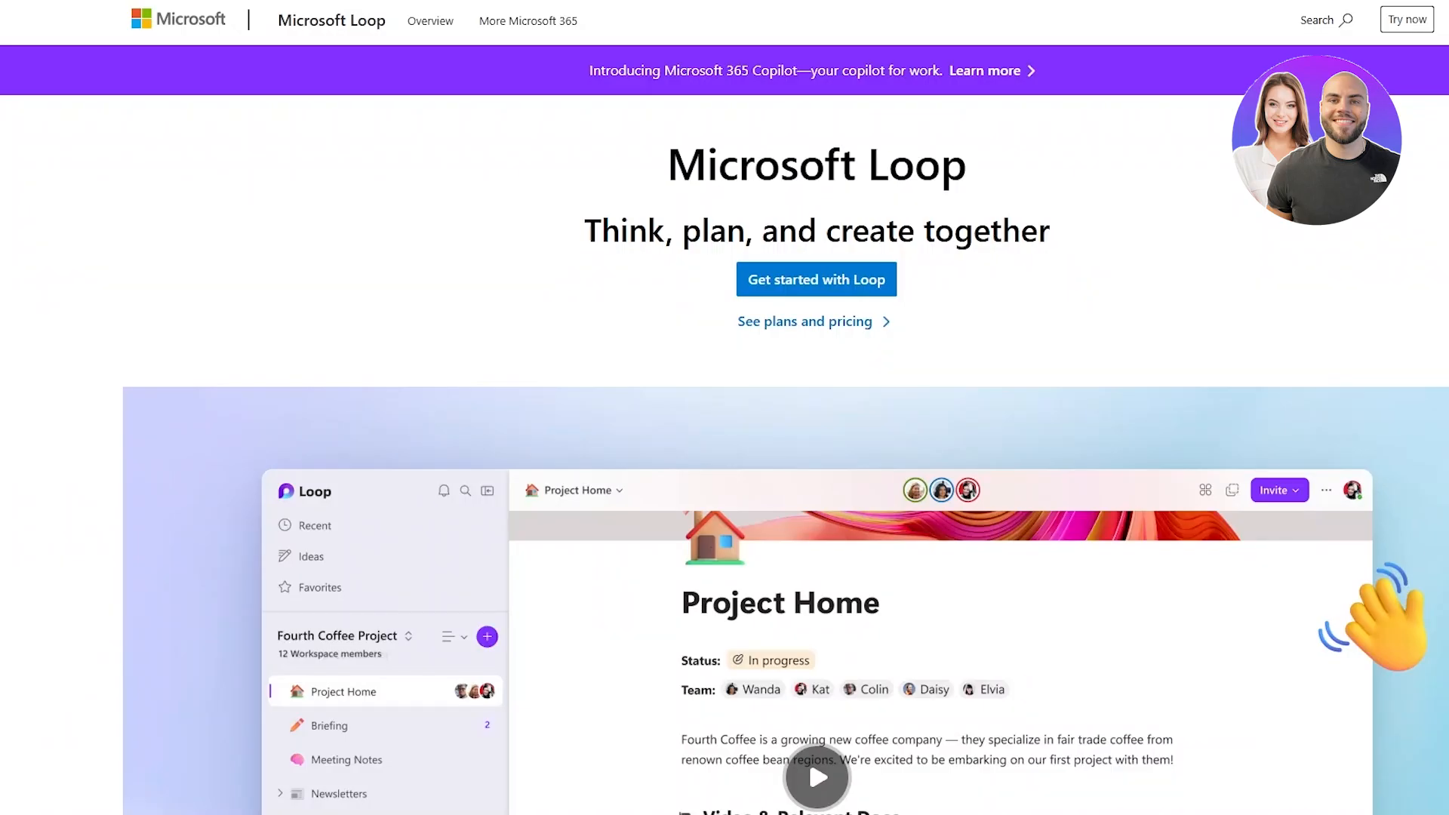
click(815, 321)
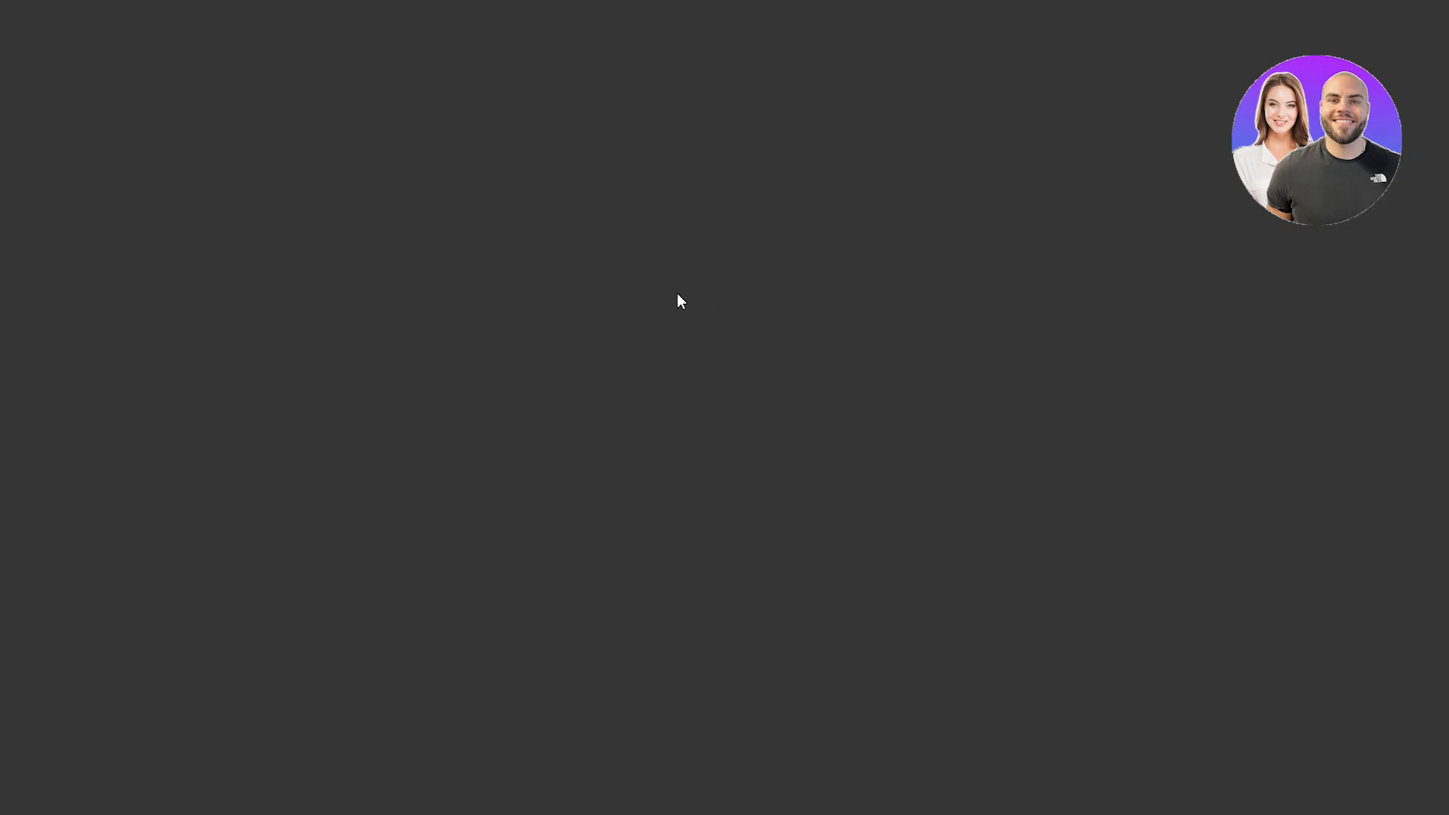
scroll(448, 398, down, 4)
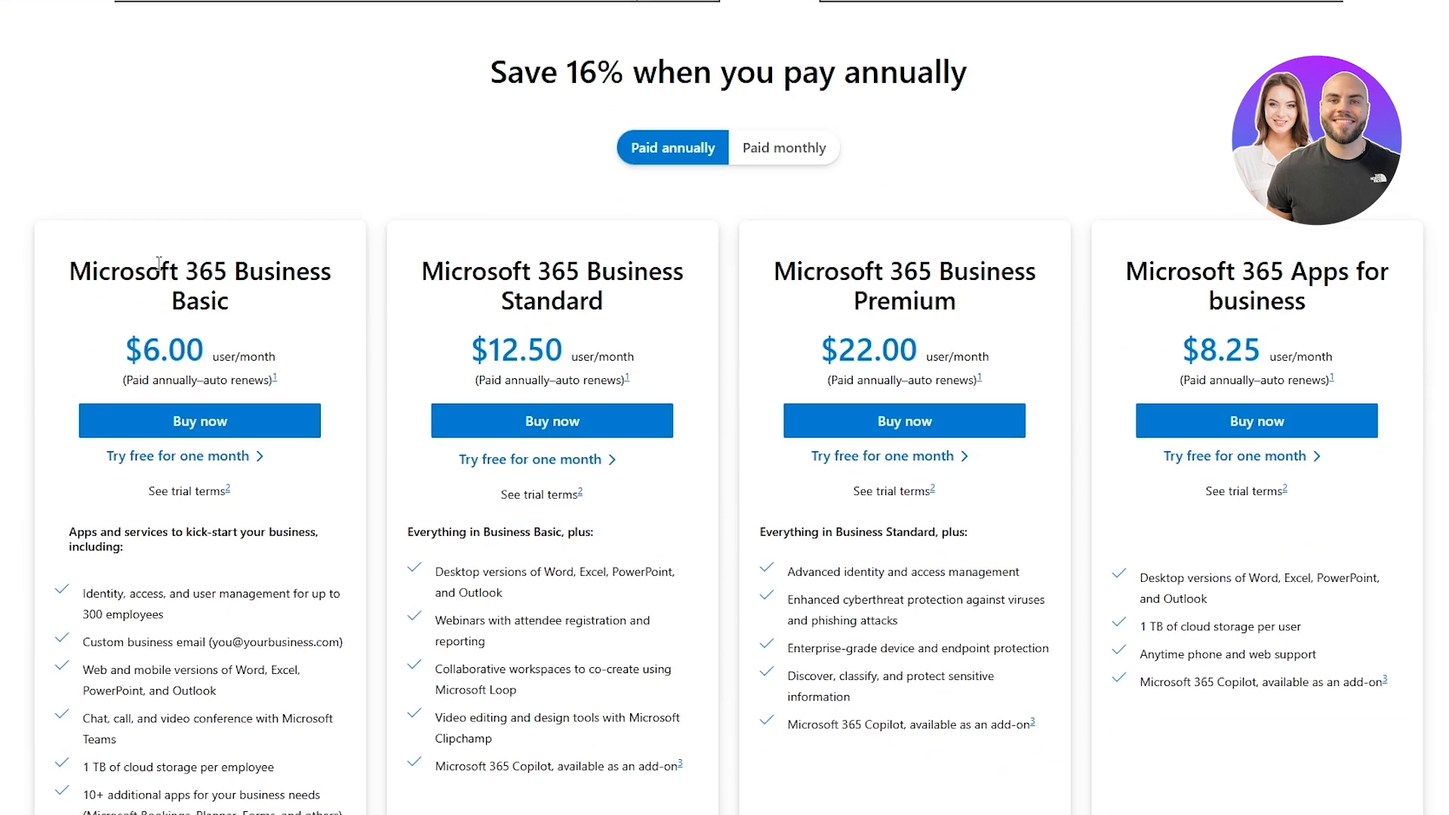
drag(187, 270, 242, 283)
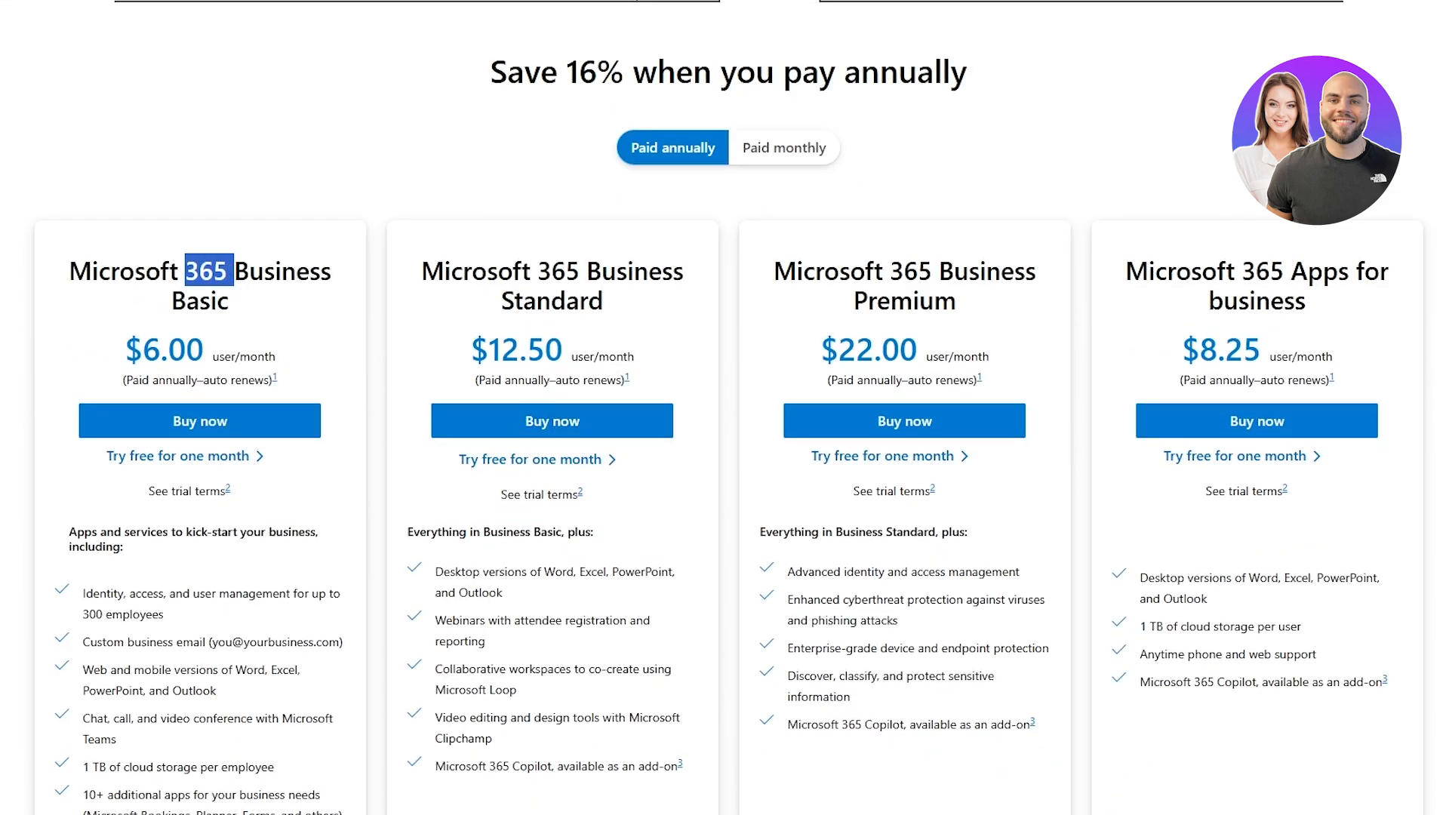
key(alt+Left)
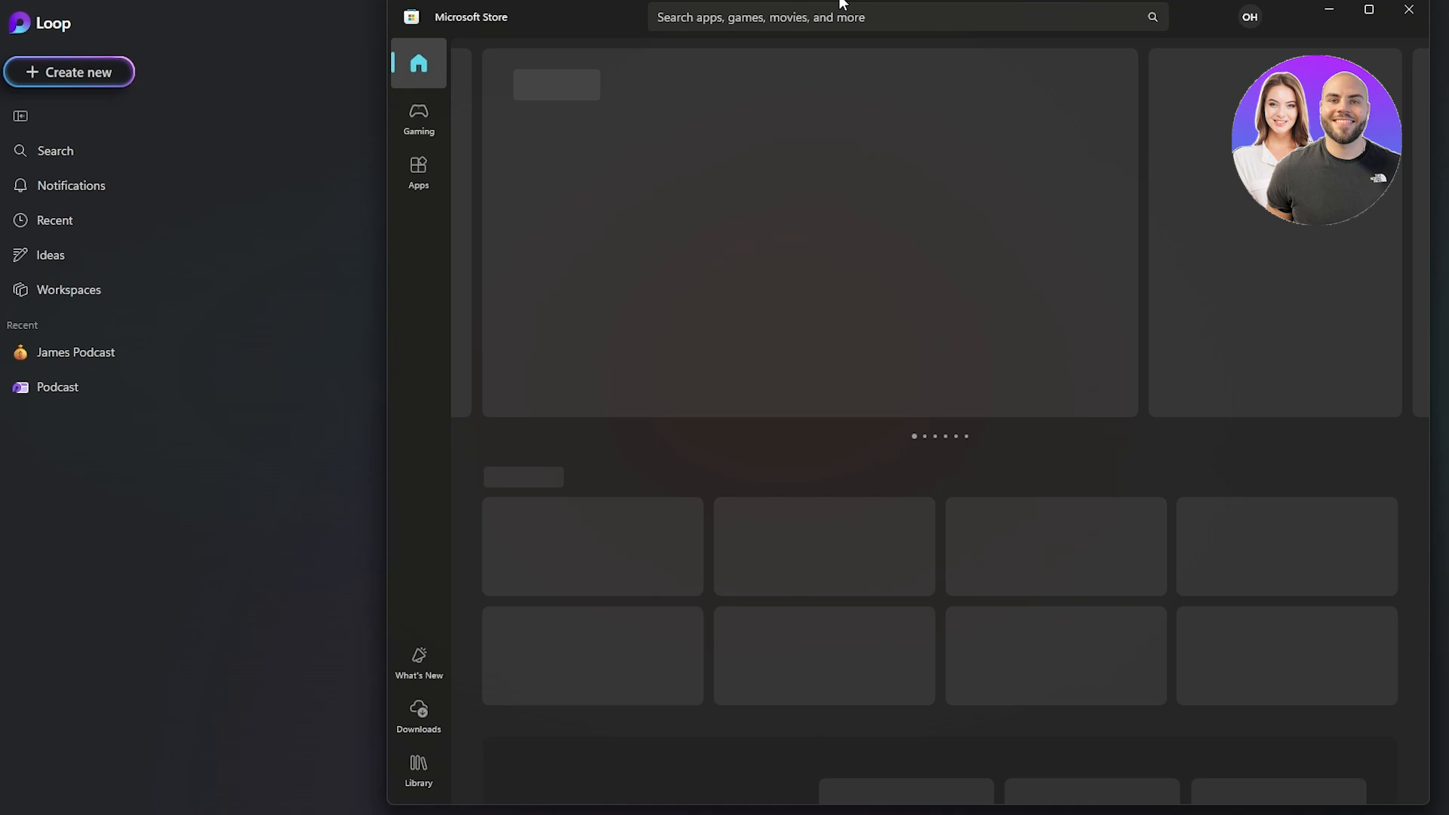
- Search the Microsoft Store for "loop" and install the Microsoft Loop app
click(811, 25)
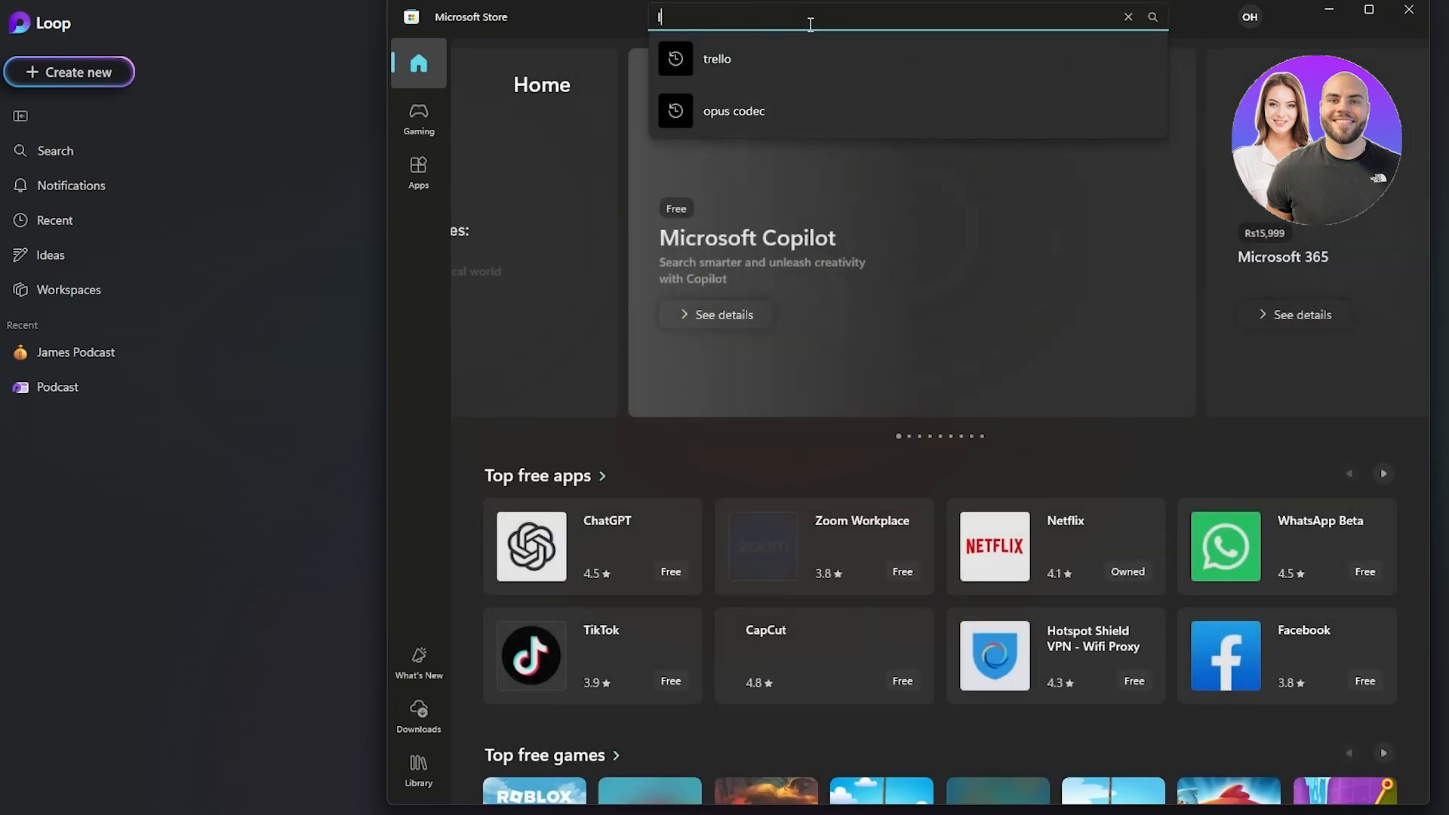
text(loop)
click(790, 204)
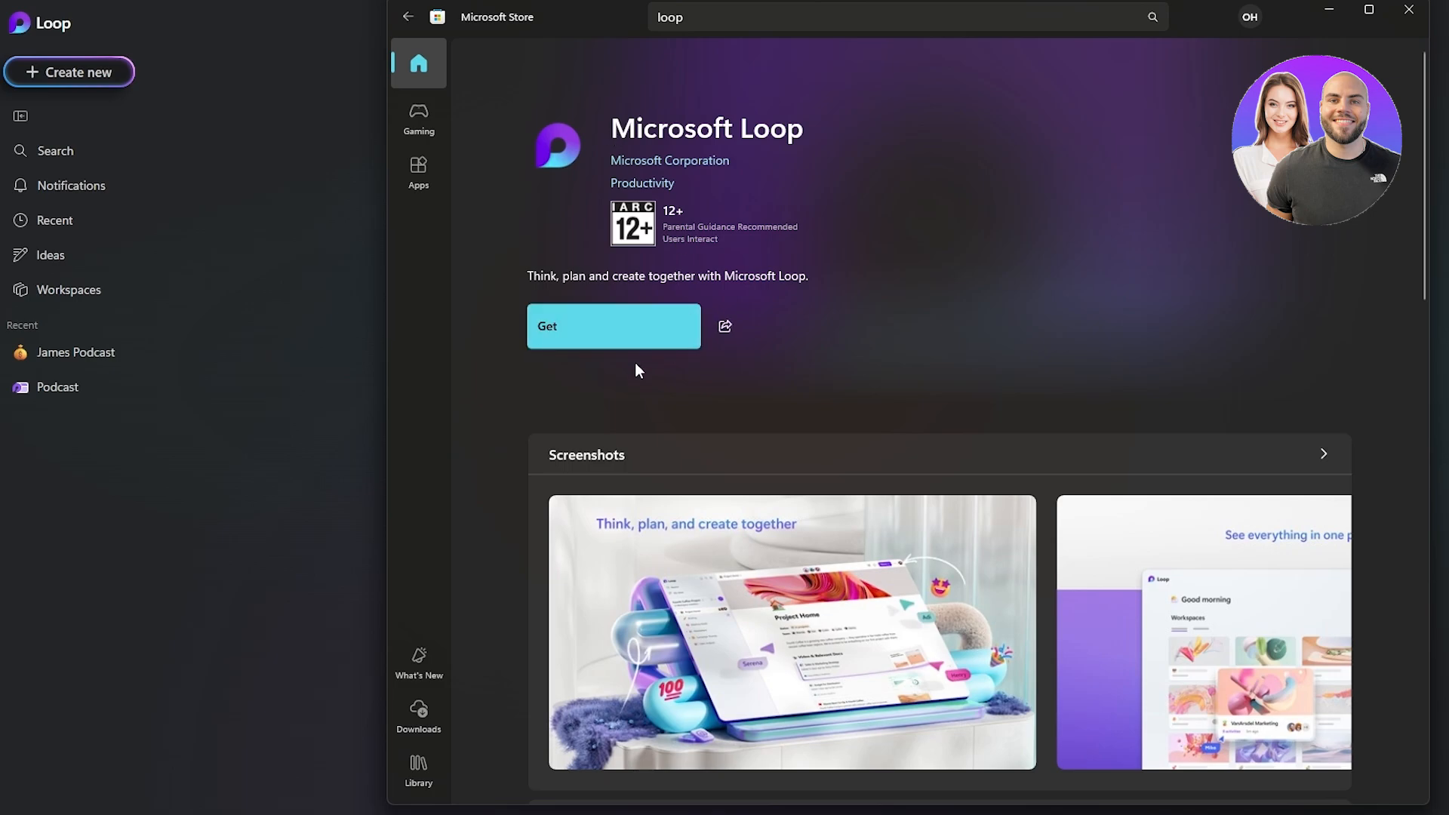
click(609, 332)
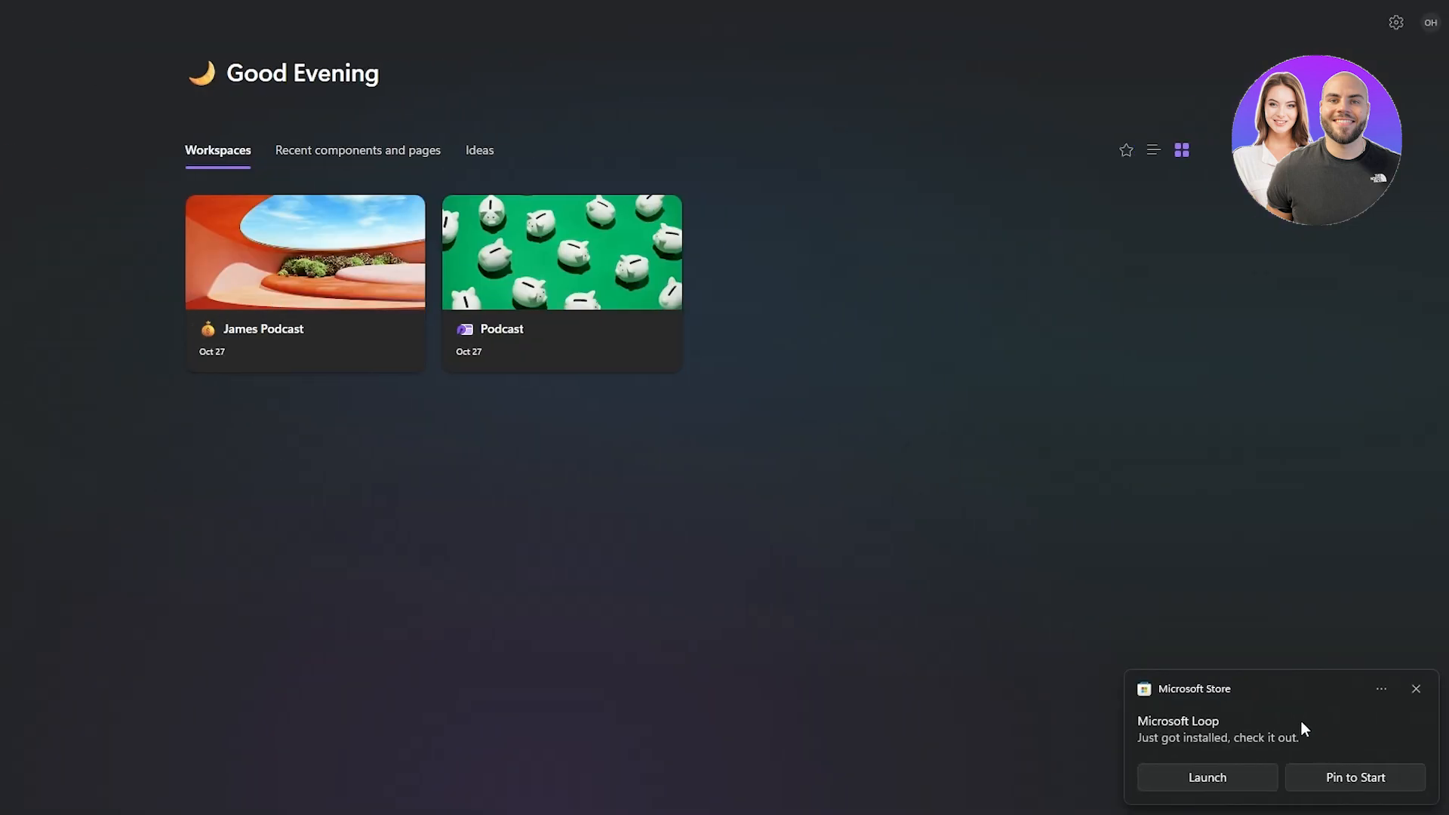
- Launch the newly installed Microsoft Loop app and start signing in
click(1248, 776)
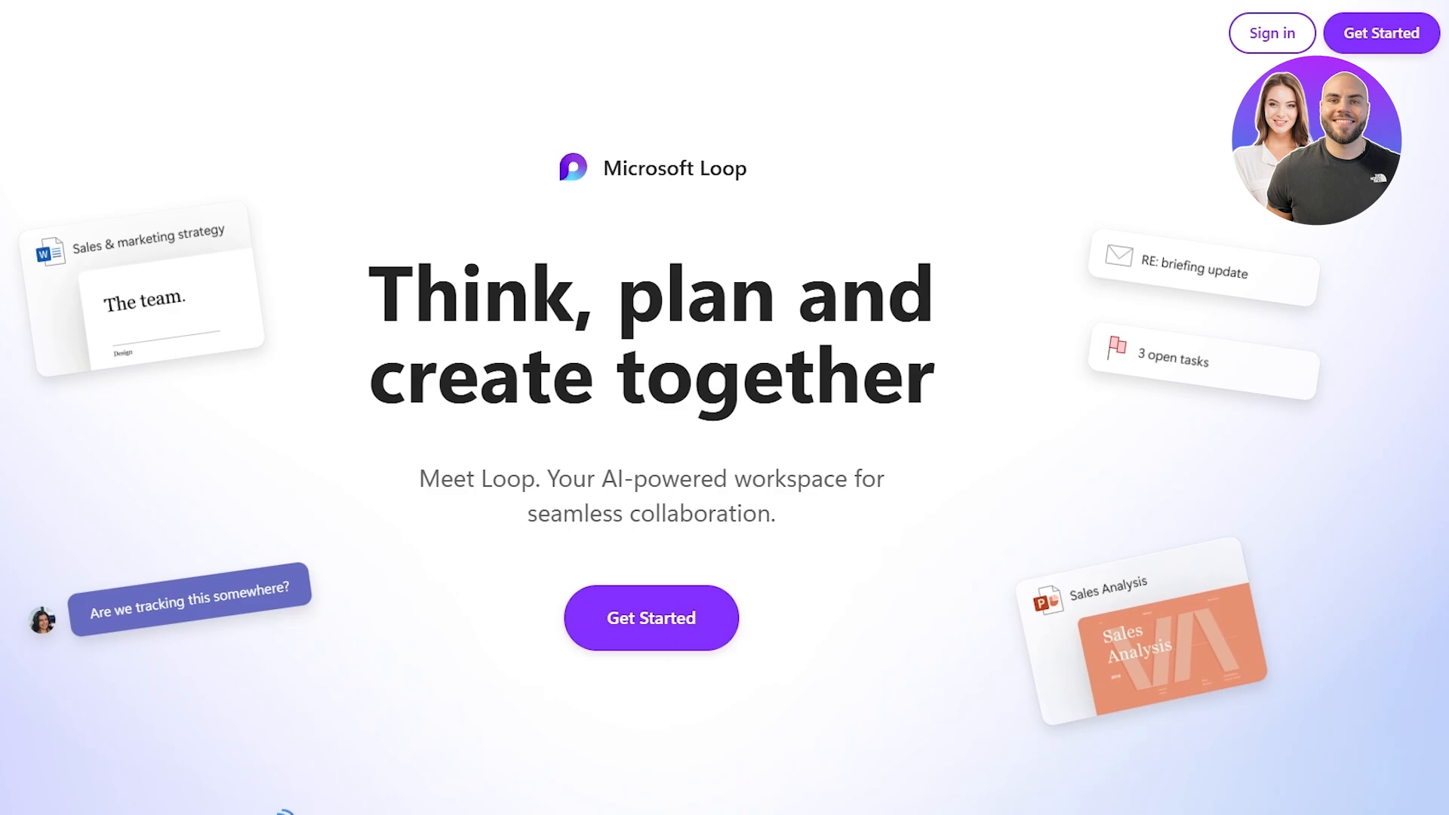
click(1272, 33)
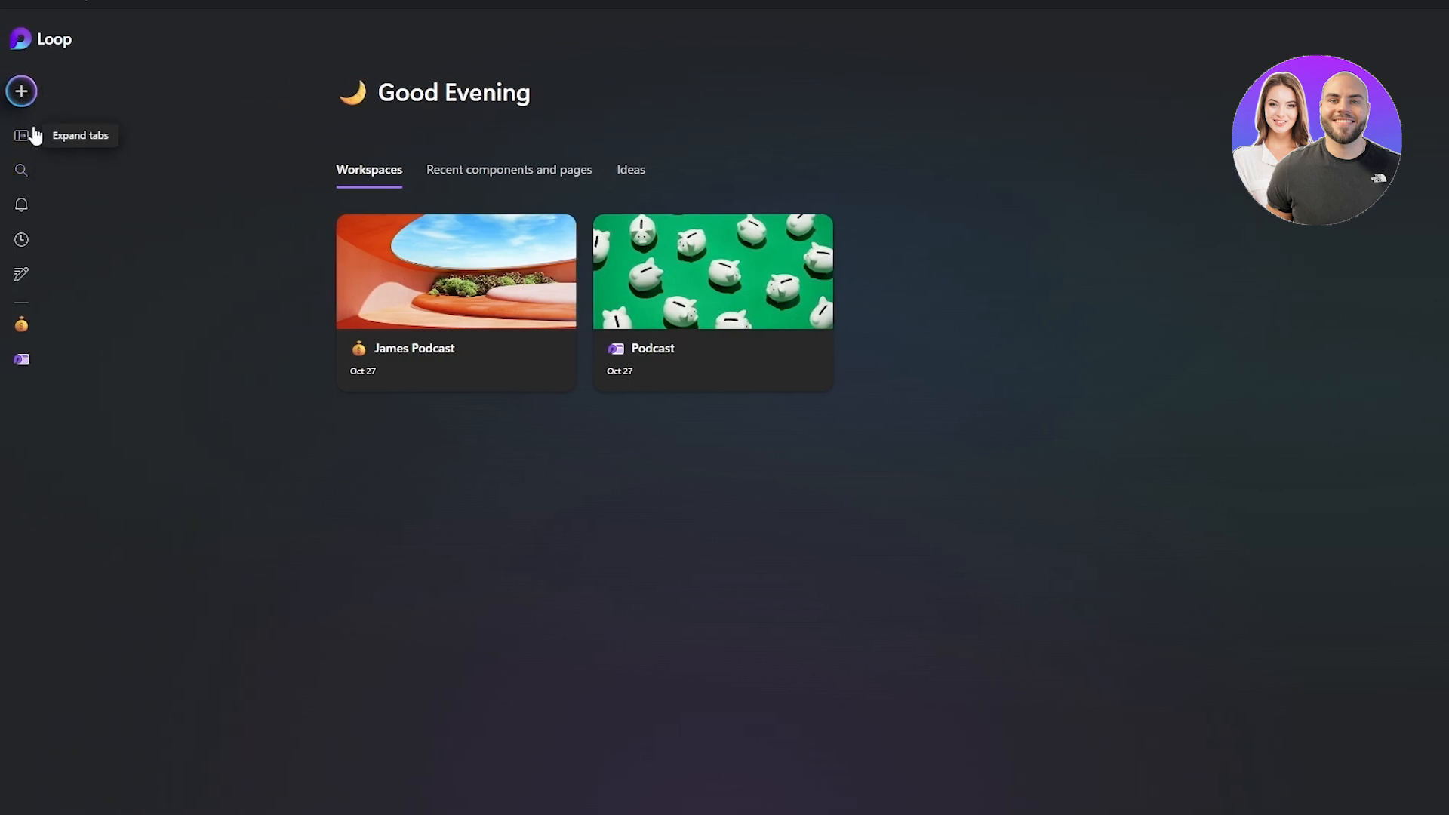
- Expand the Loop sidebar and examine its sections and the options for creating new content
click(34, 137)
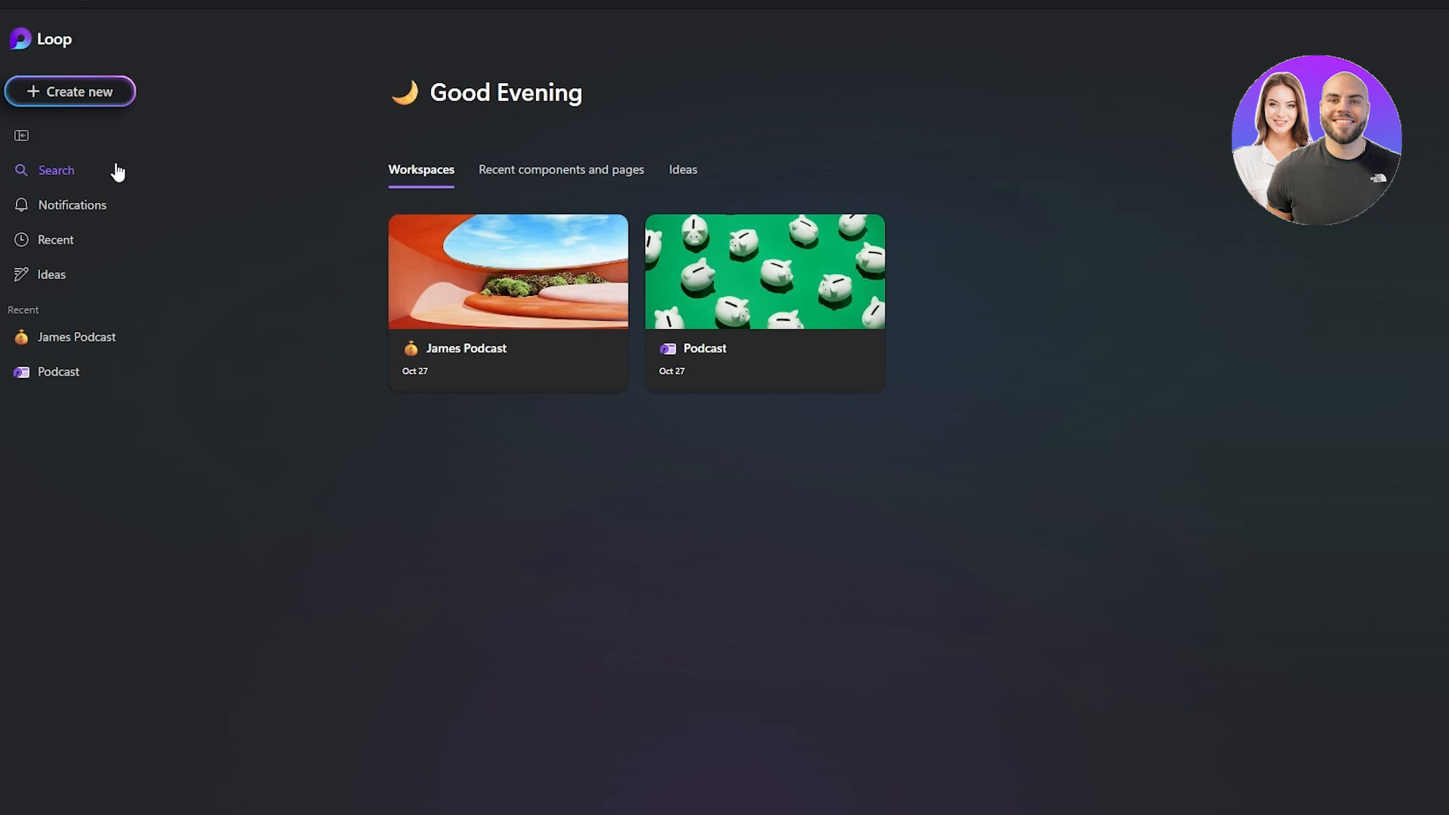
click(101, 214)
click(78, 247)
click(94, 280)
click(95, 341)
click(74, 103)
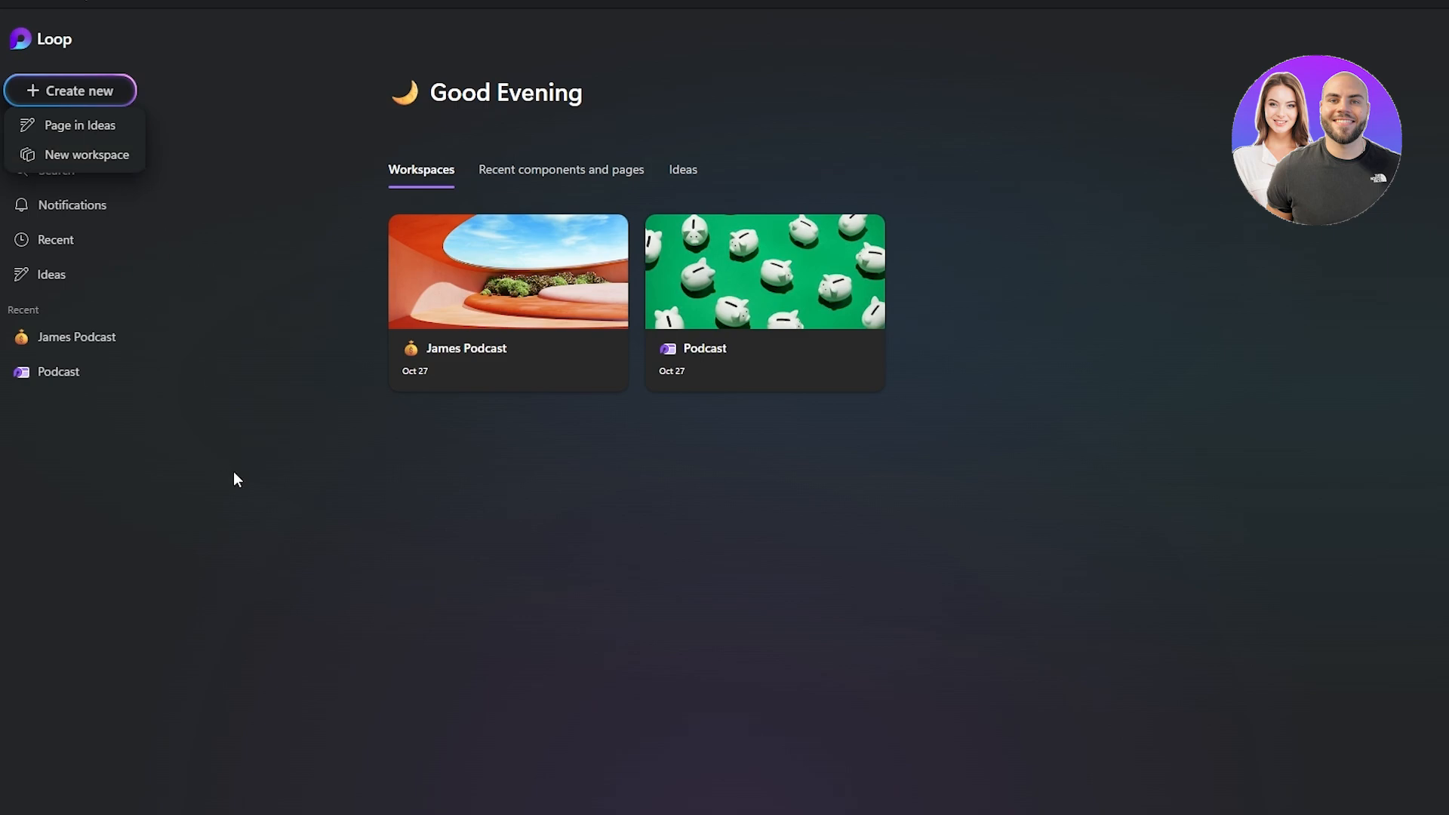
click(363, 518)
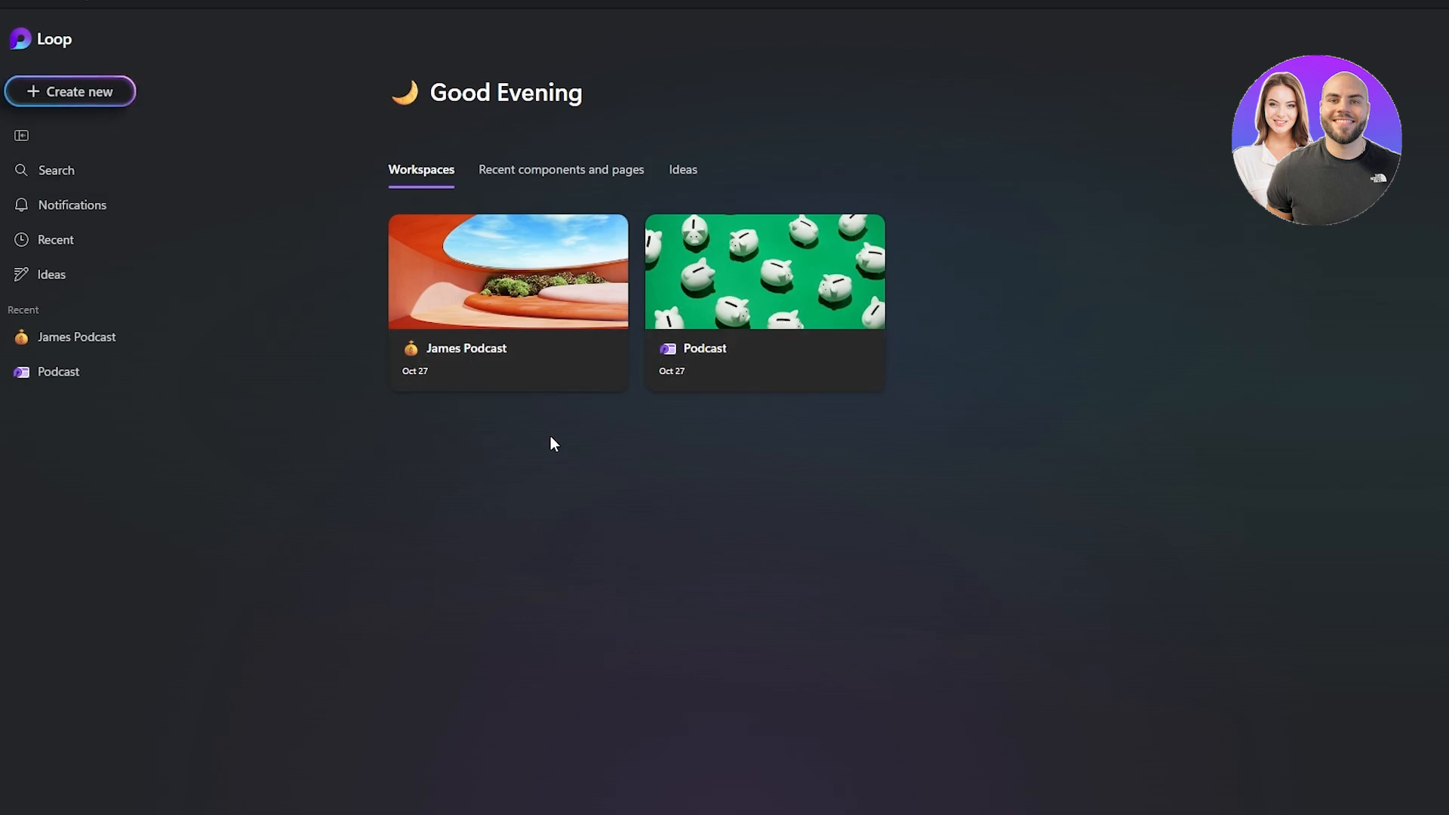
- Open the podcast workspace with the orange cover and skim its Project Brief page
click(522, 323)
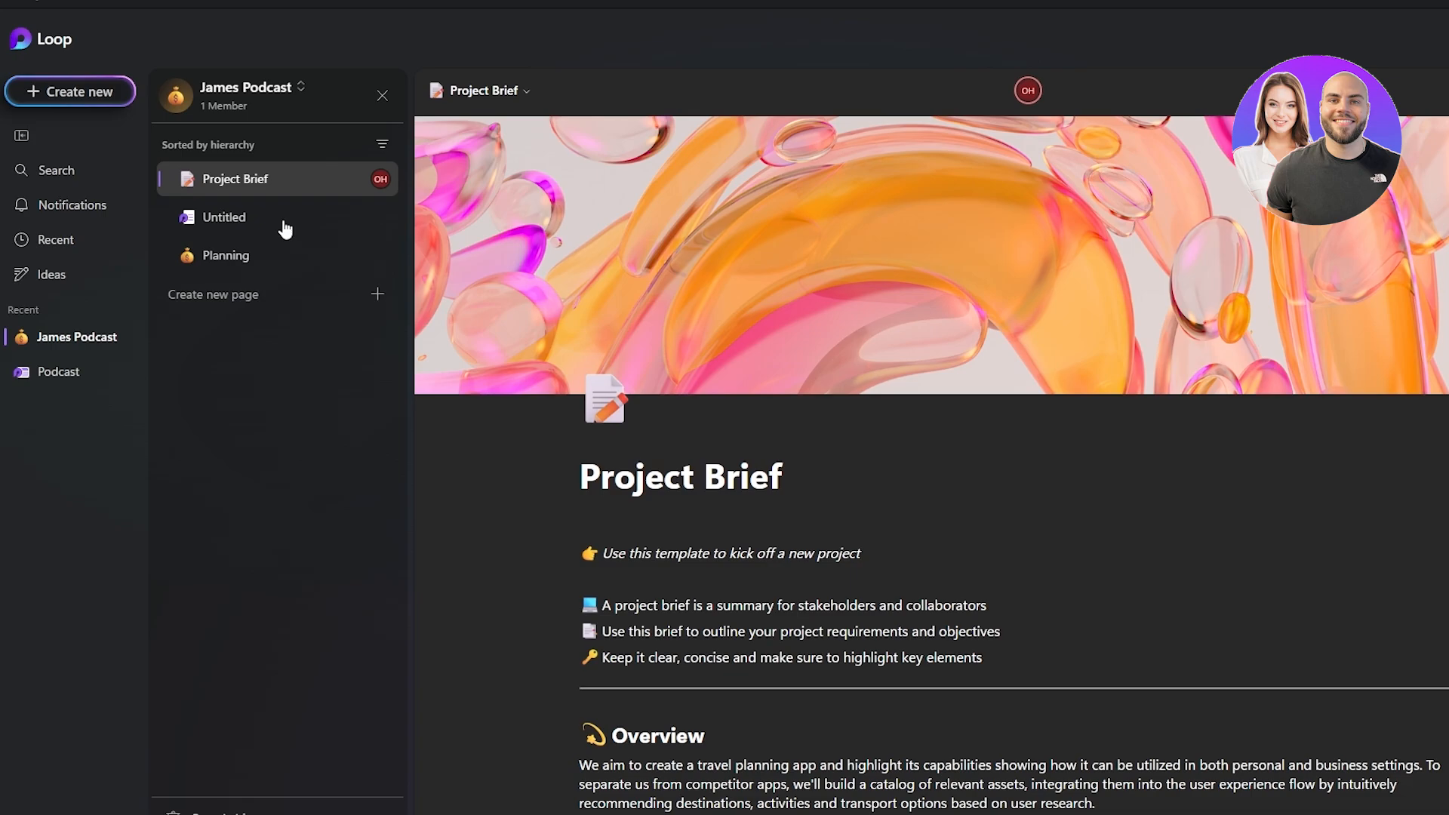
scroll(531, 545, down, 15)
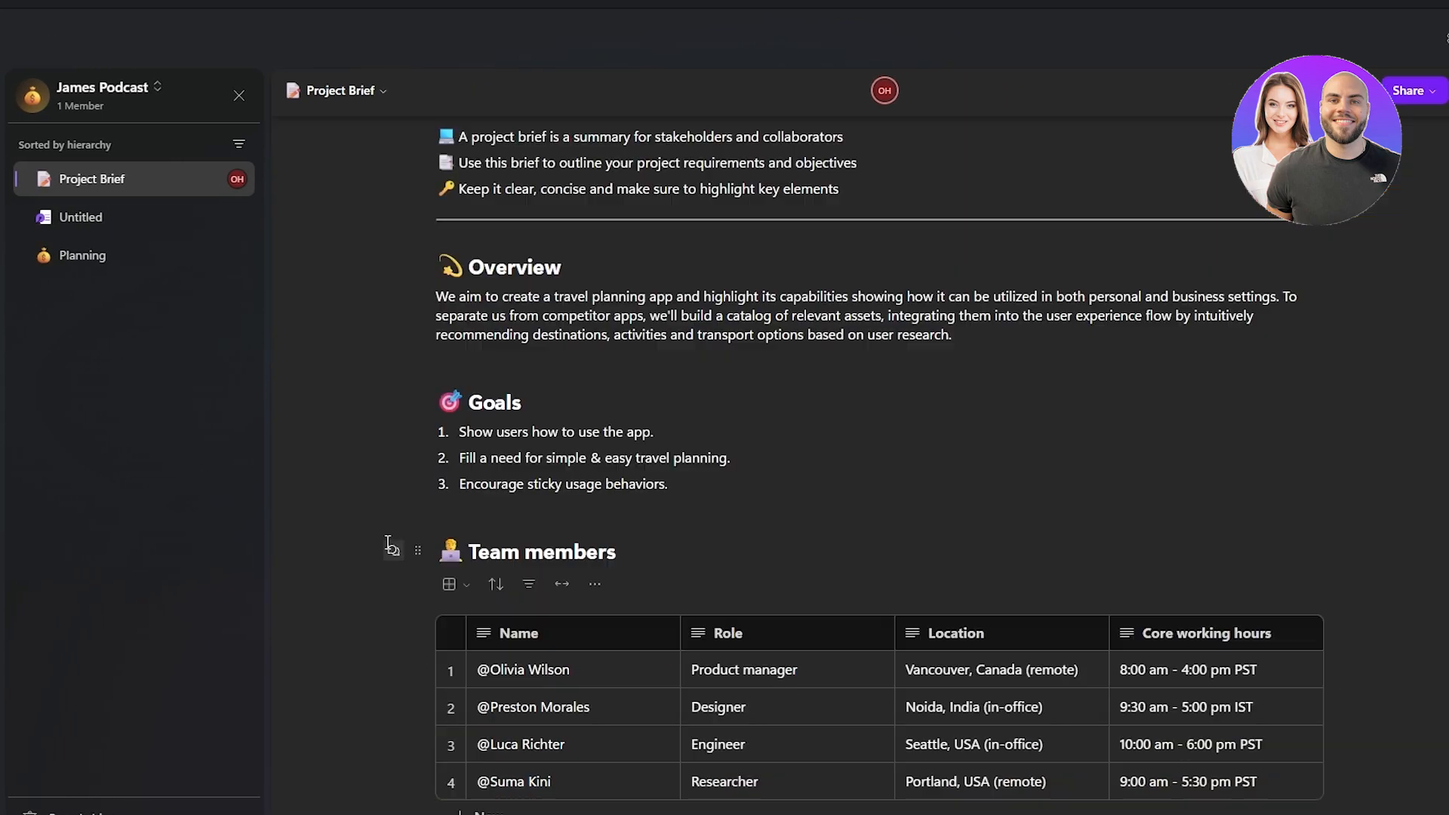
scroll(385, 524, down, 2)
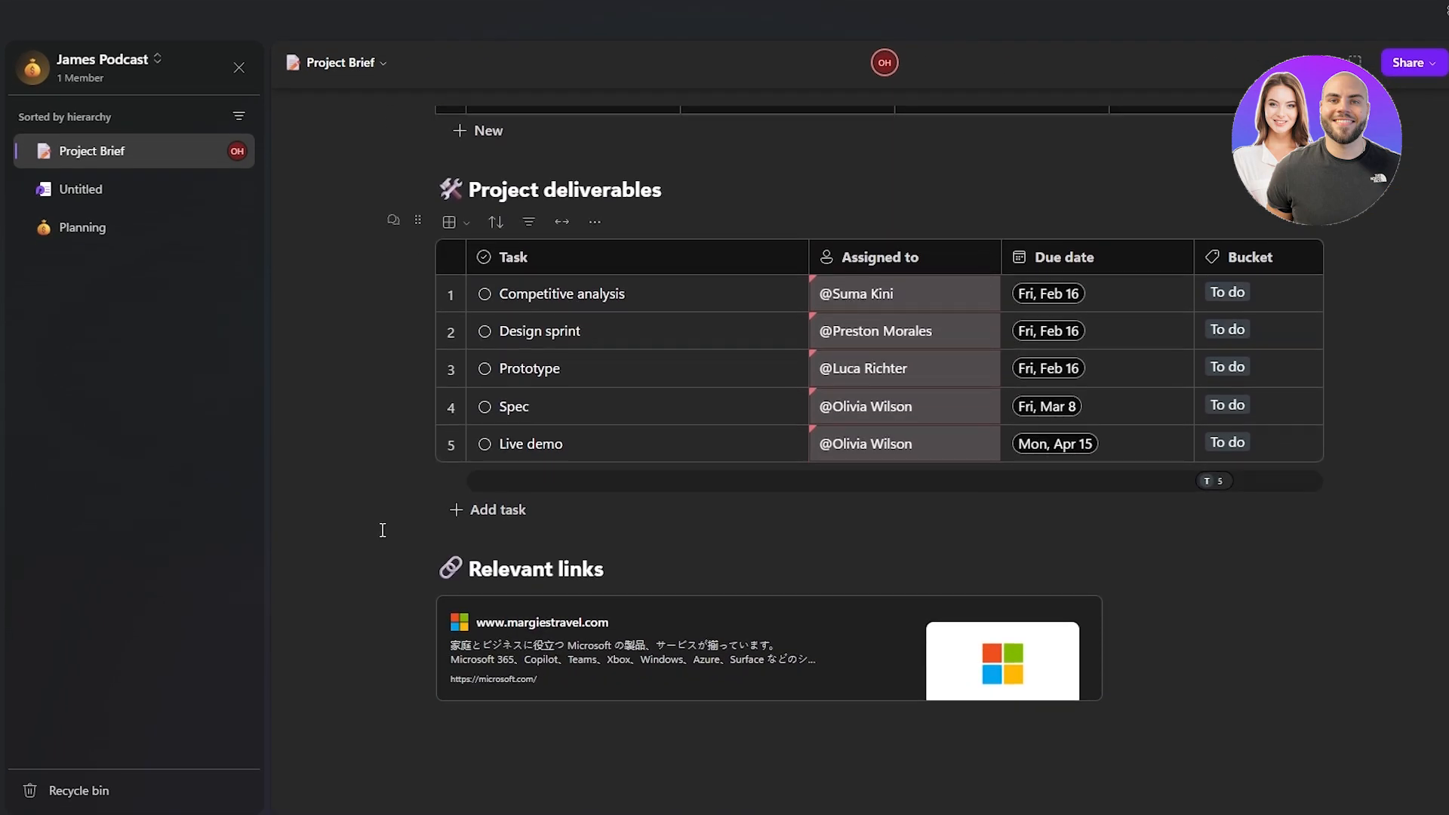
scroll(382, 530, up, 15)
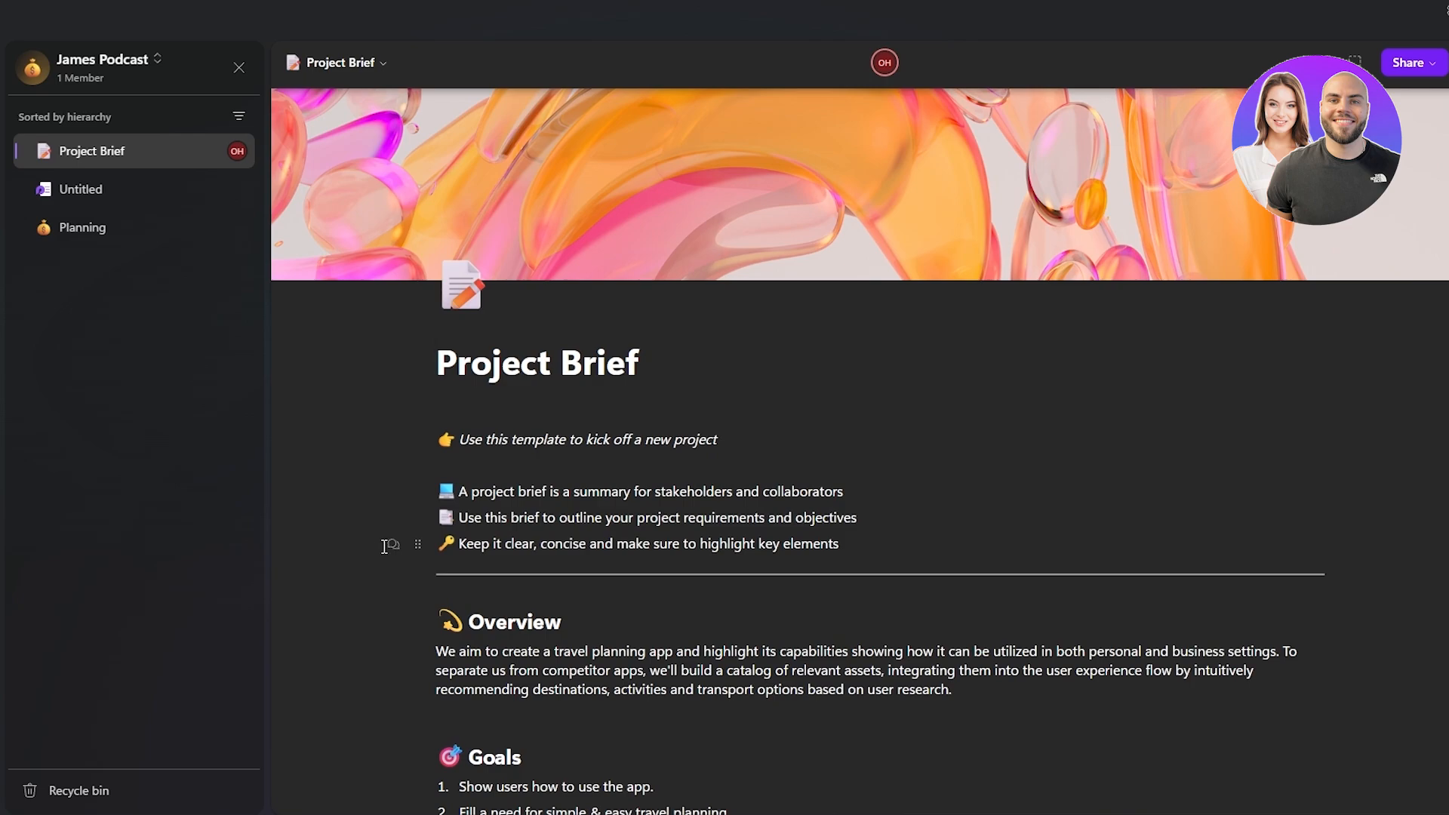
scroll(385, 547, up, 1)
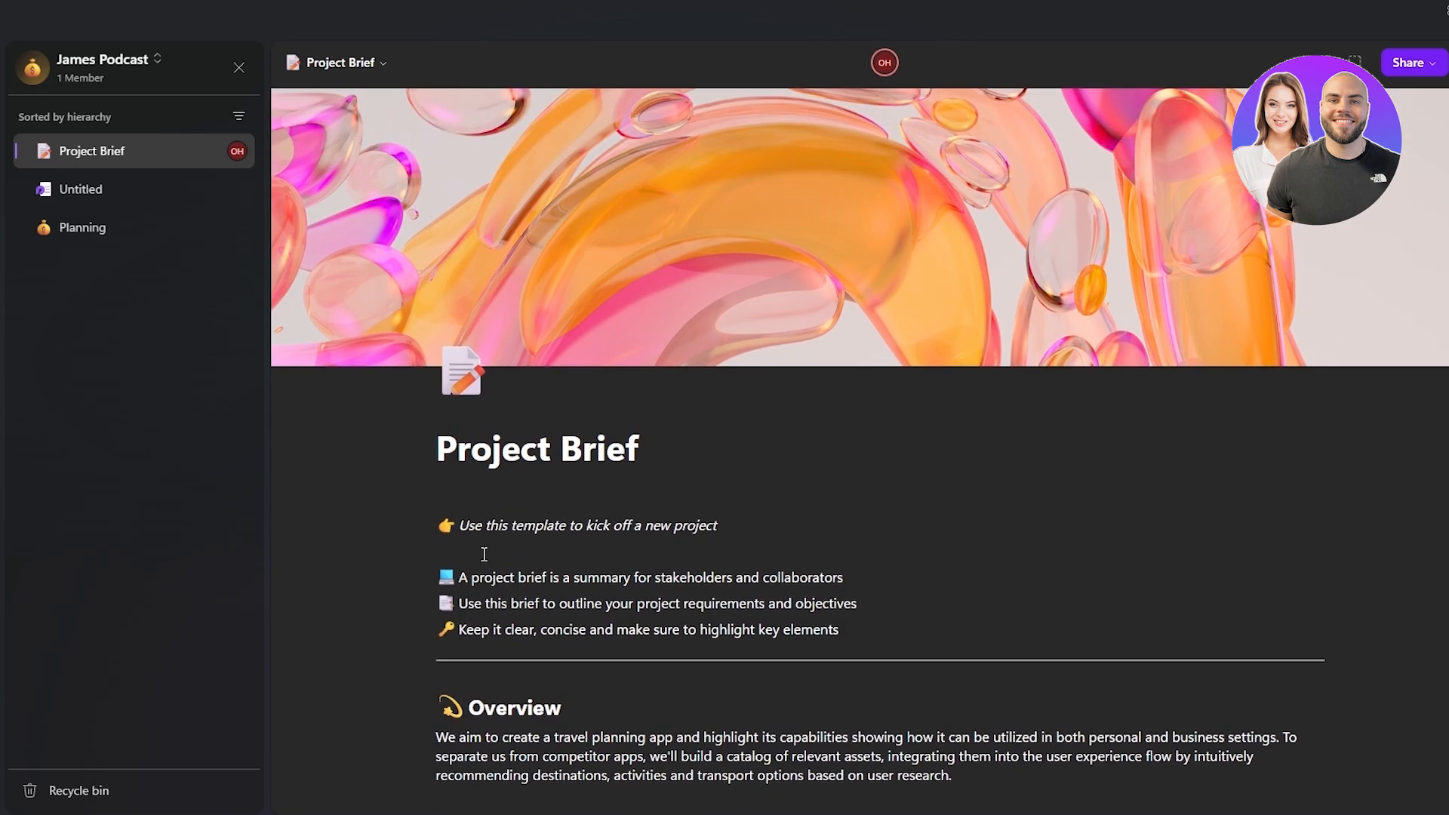
- Examine the Project Brief's cover, overview, goals, team members, project deliverables and relevant links
mouse_move(603, 346)
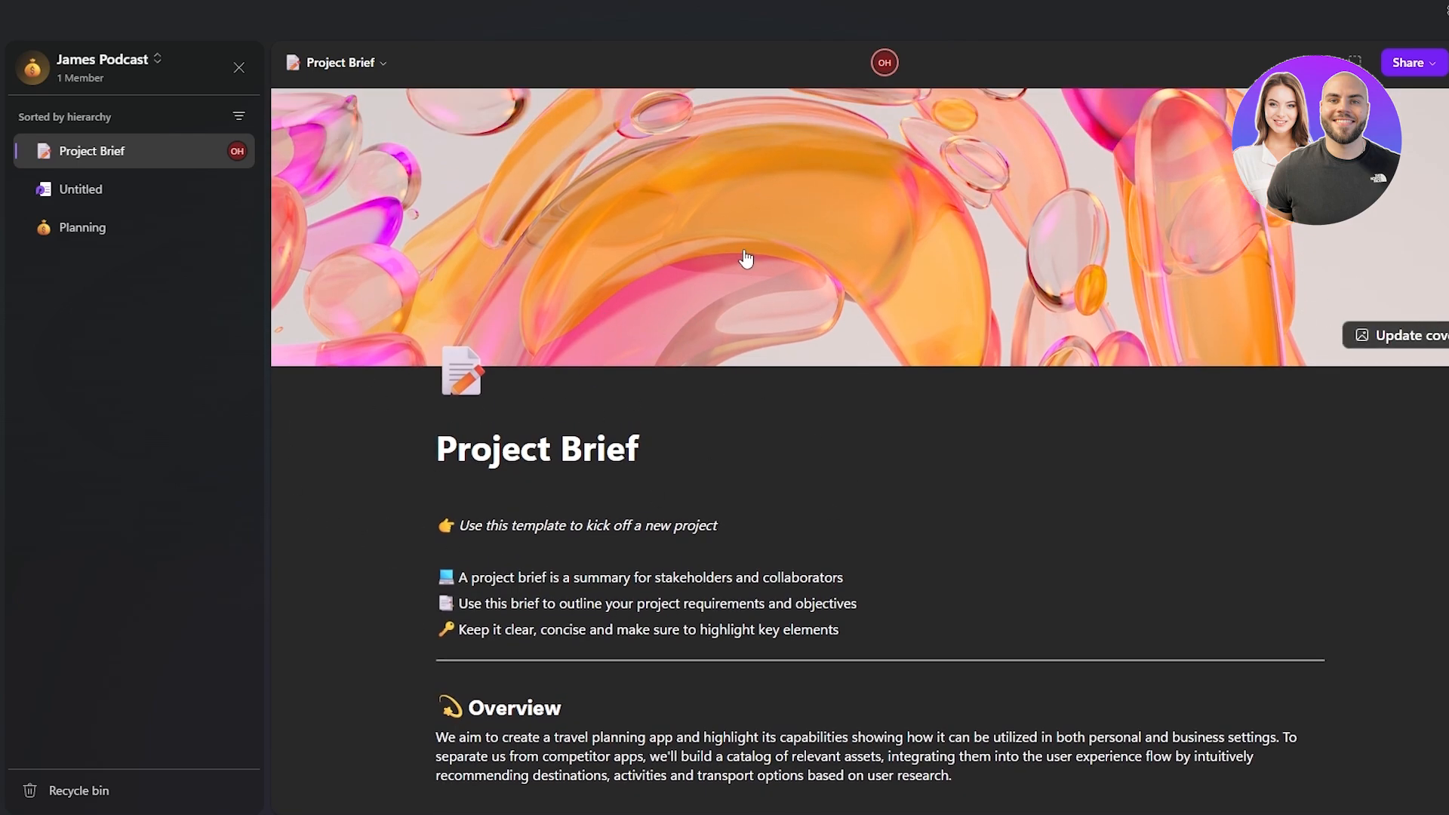
scroll(745, 259, down, 2)
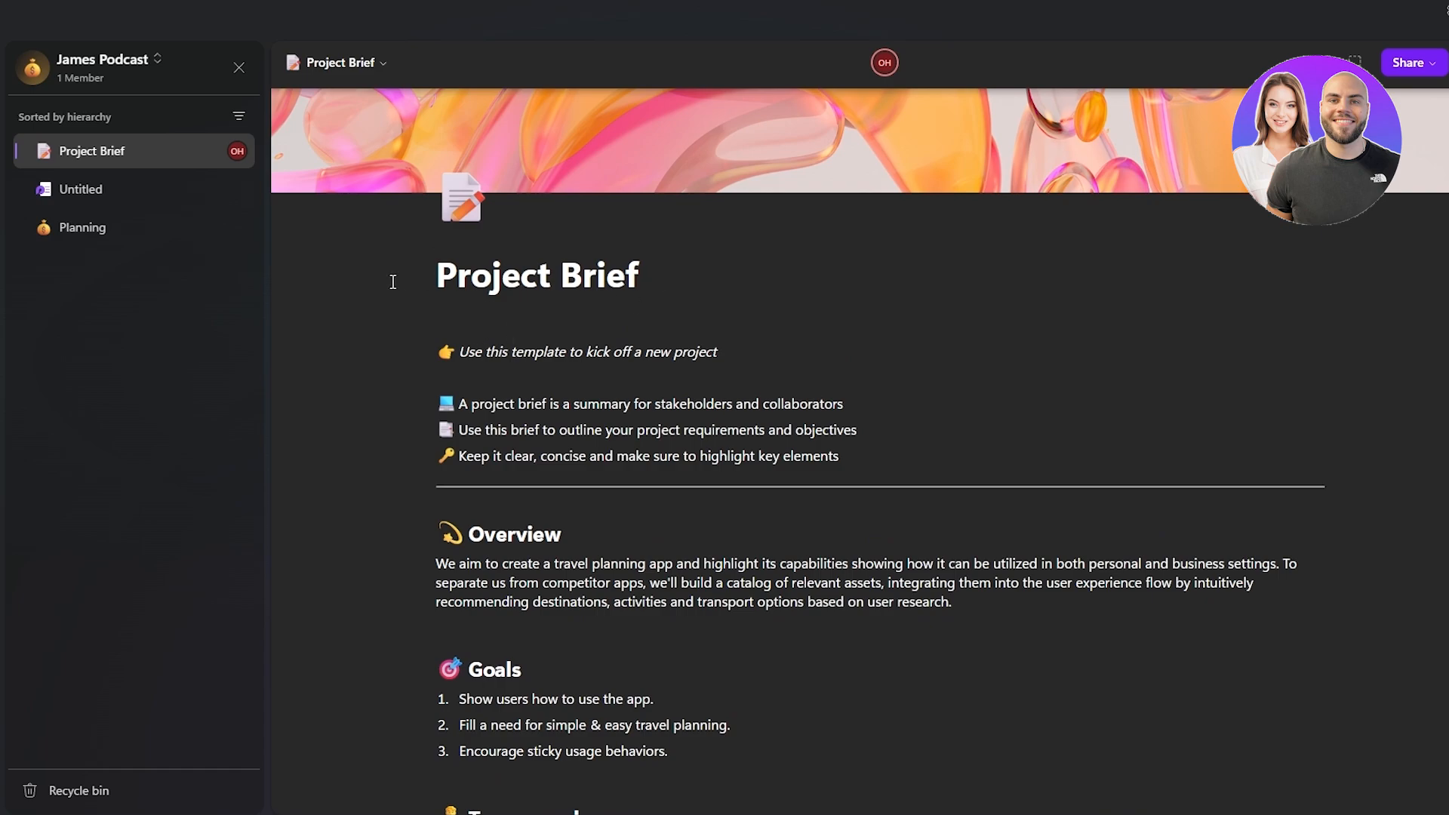
scroll(587, 398, down, 1)
scroll(573, 449, down, 1)
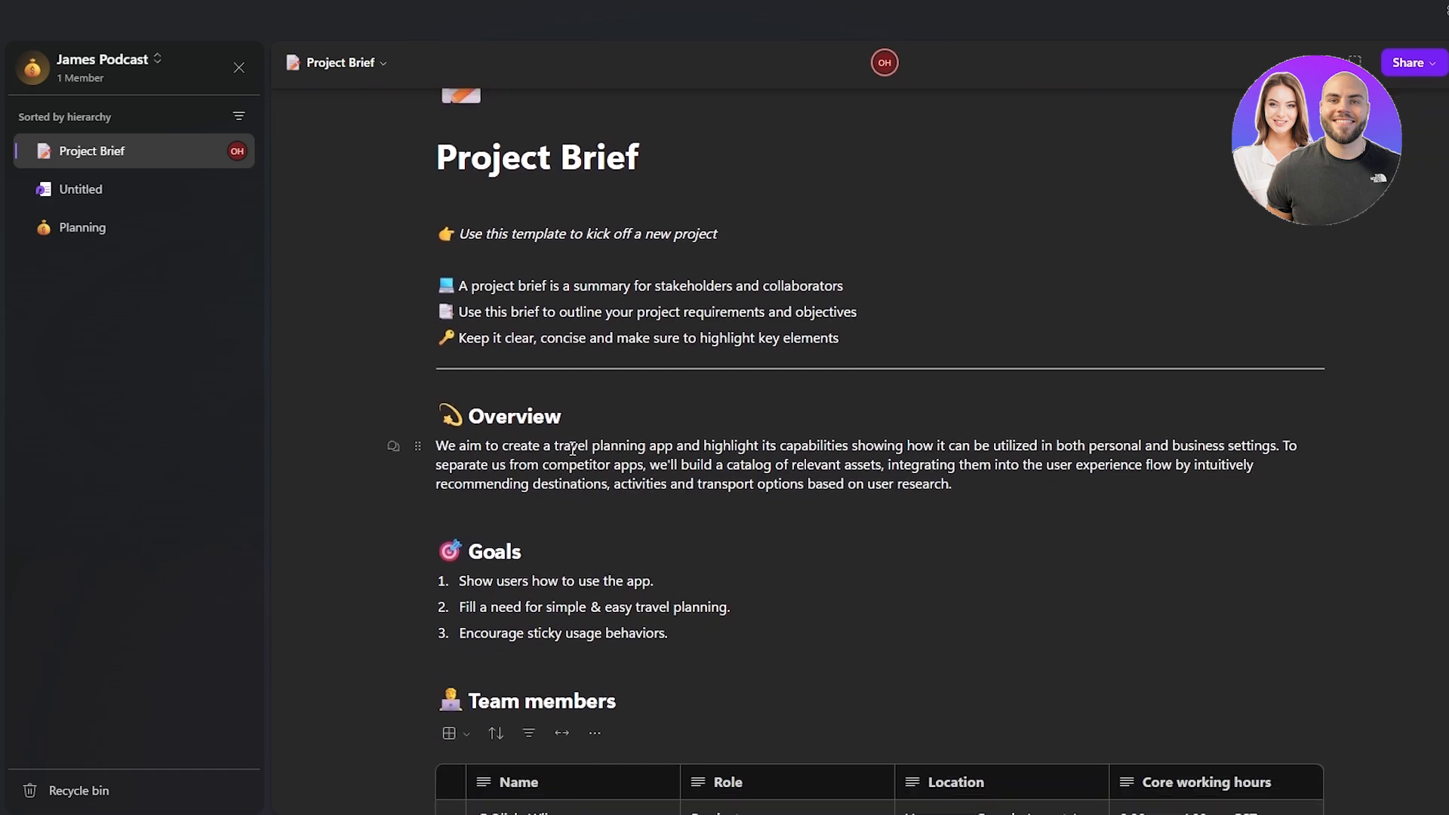
scroll(589, 408, down, 1)
scroll(573, 340, down, 6)
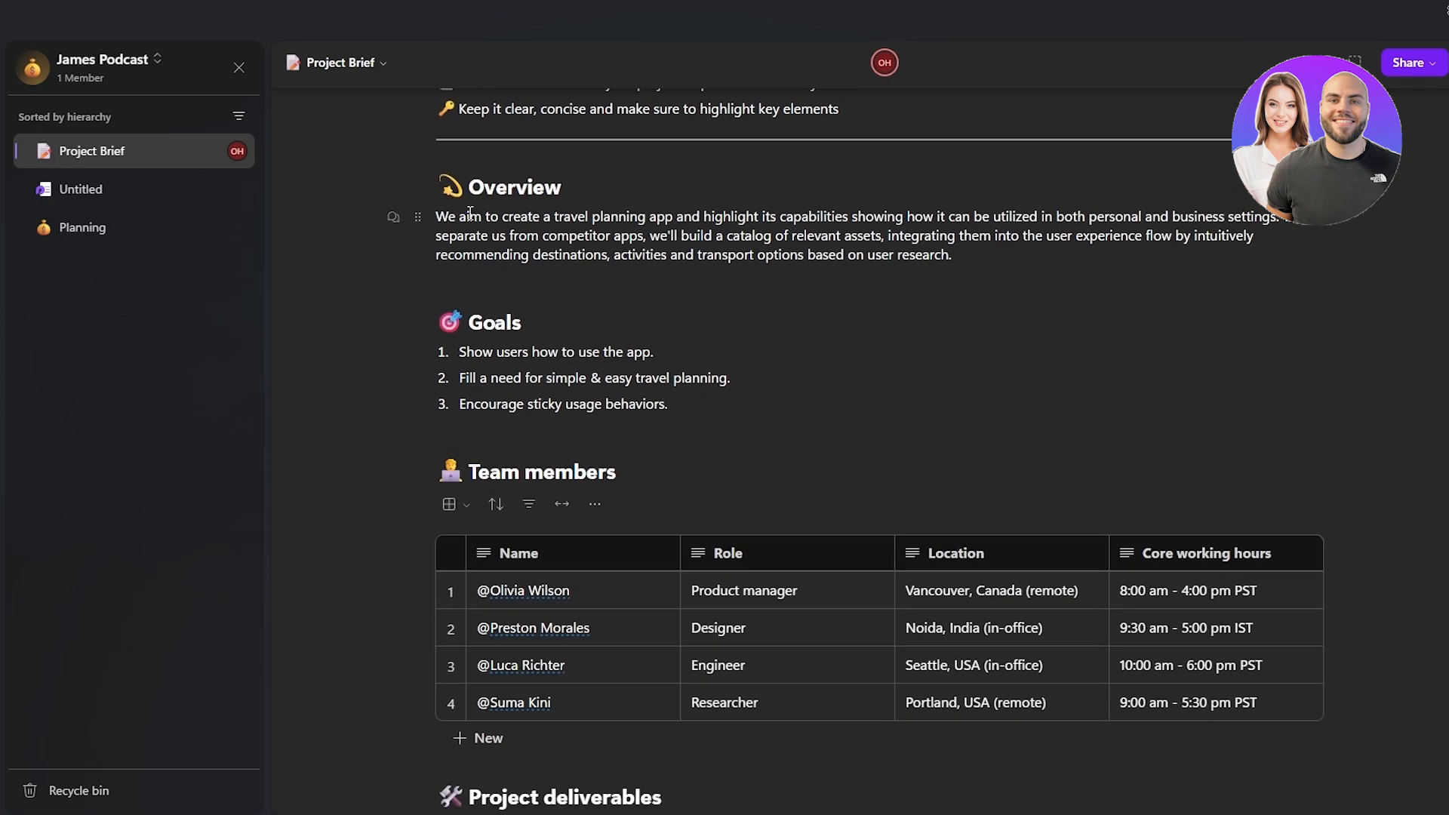
scroll(574, 423, down, 1)
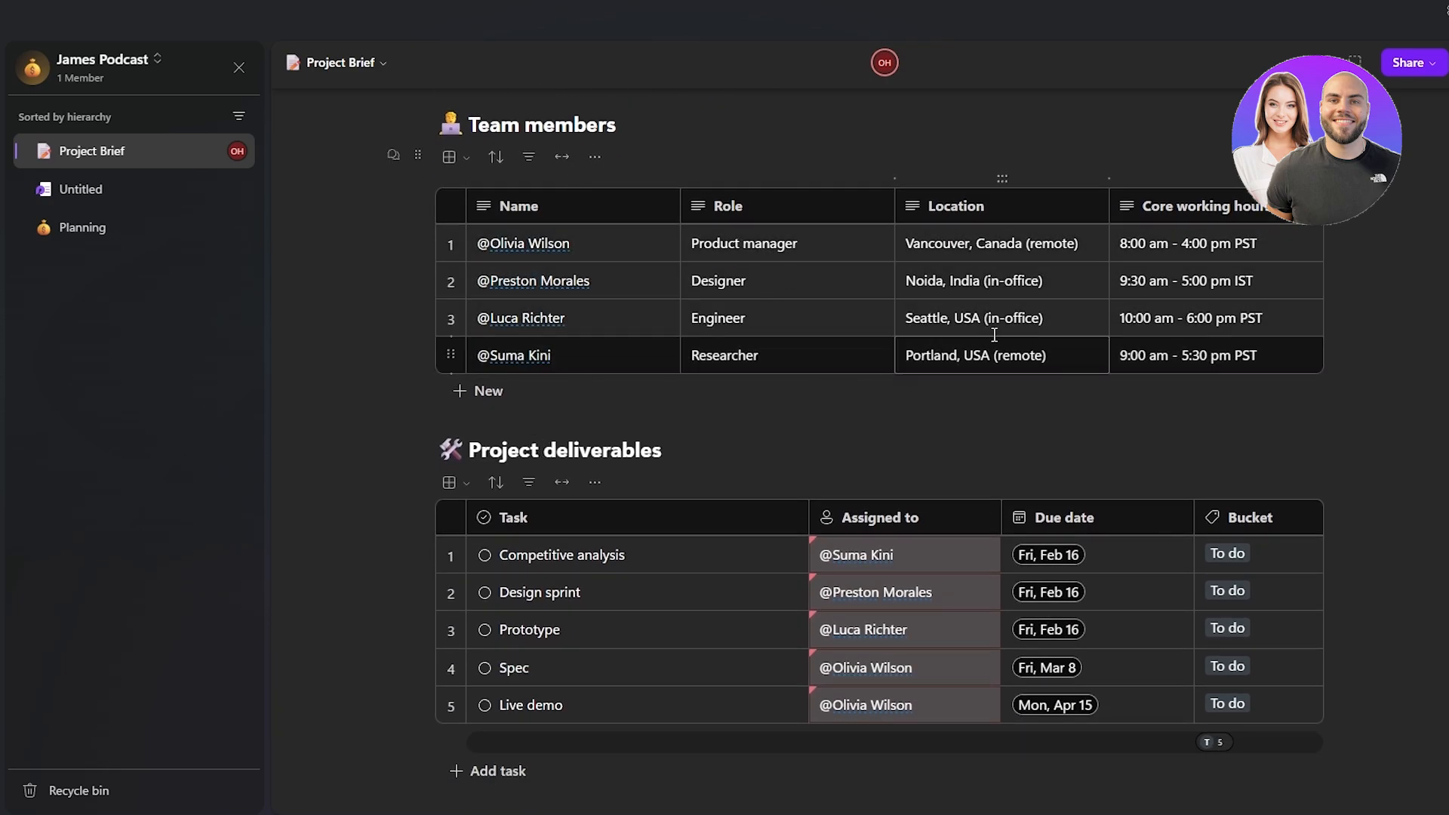
scroll(1108, 425, down, 3)
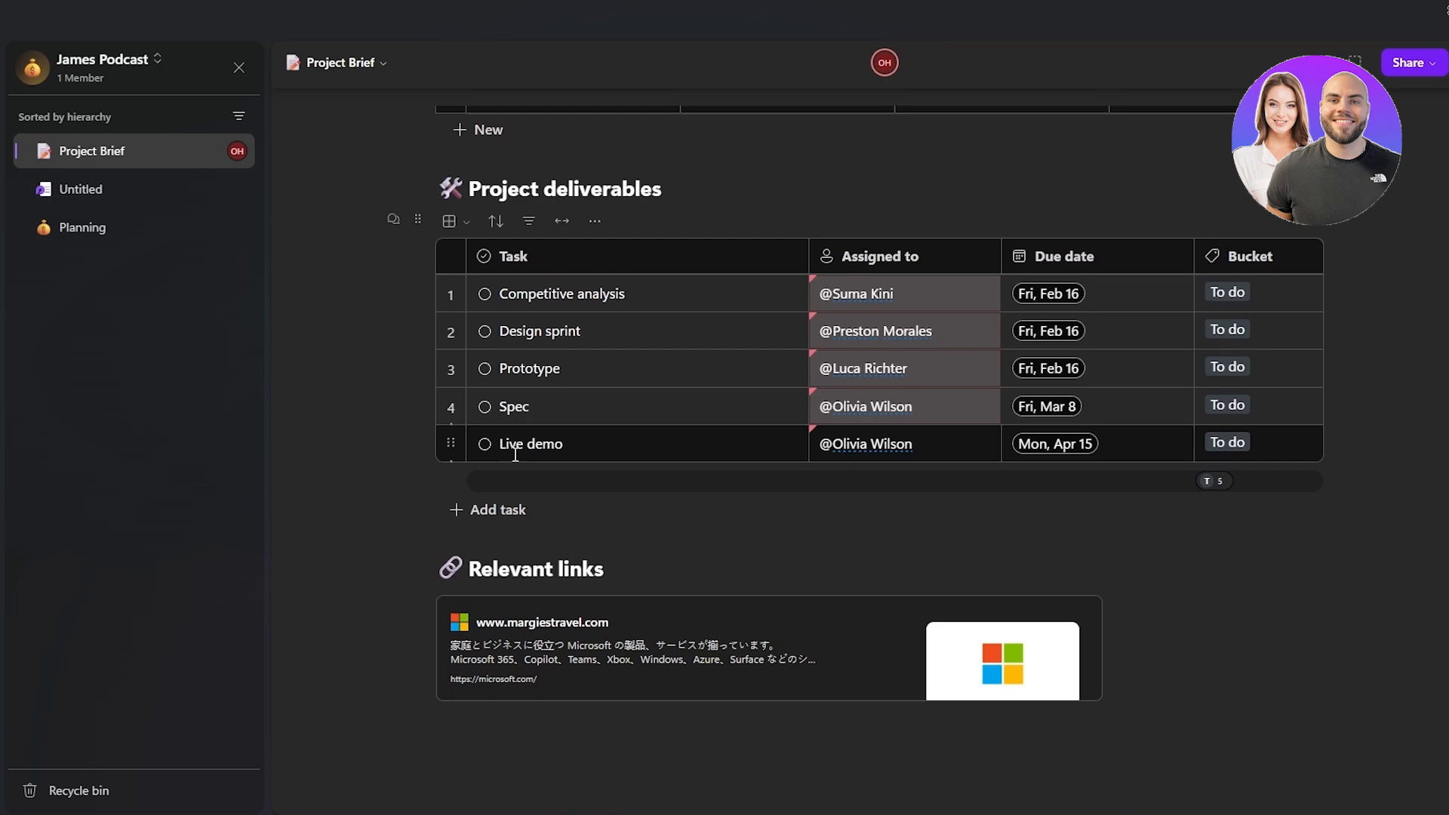
- View the Untitled page and move the Planning page above it in the workspace's page list
click(80, 210)
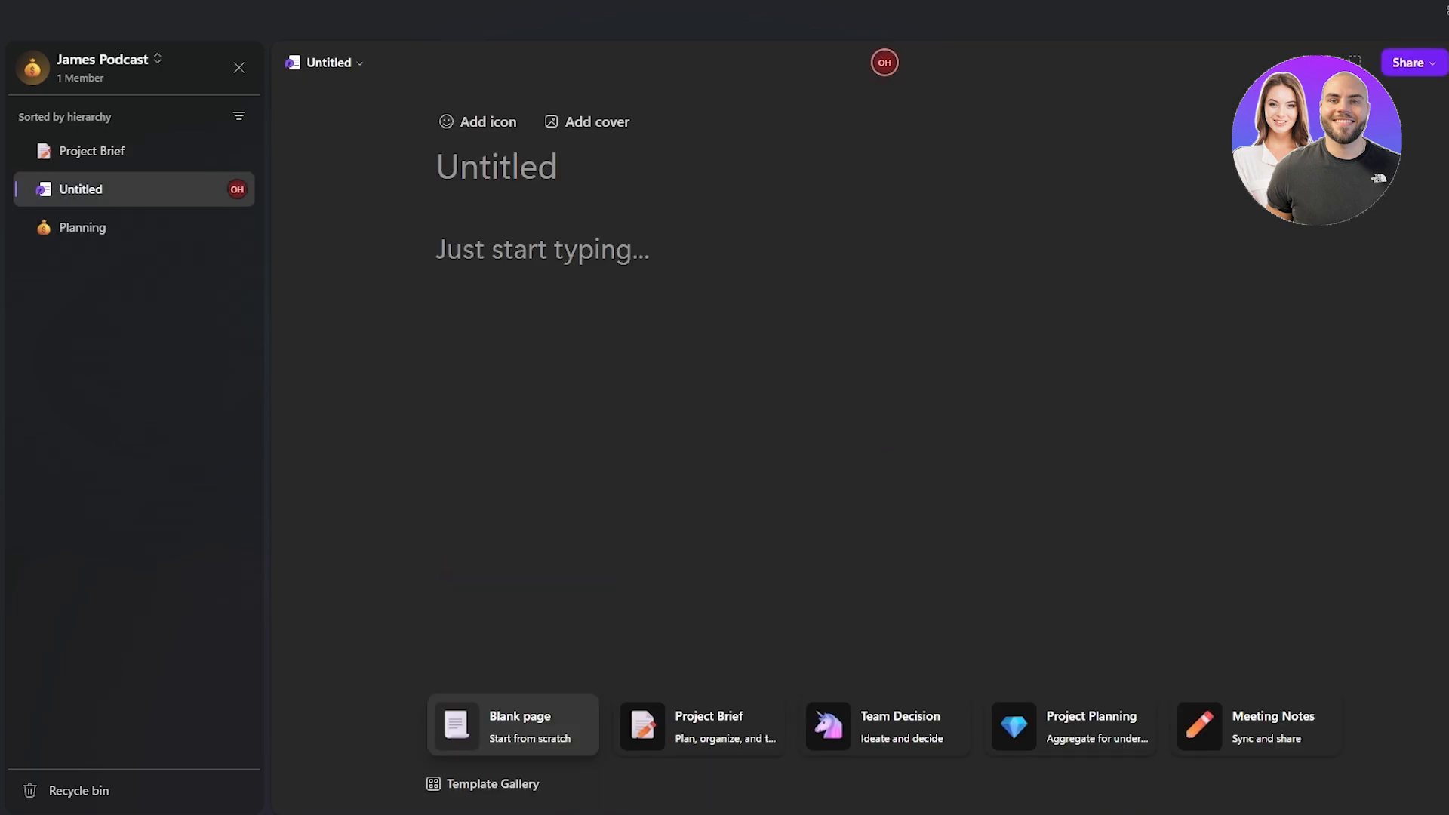
mouse_move(129, 268)
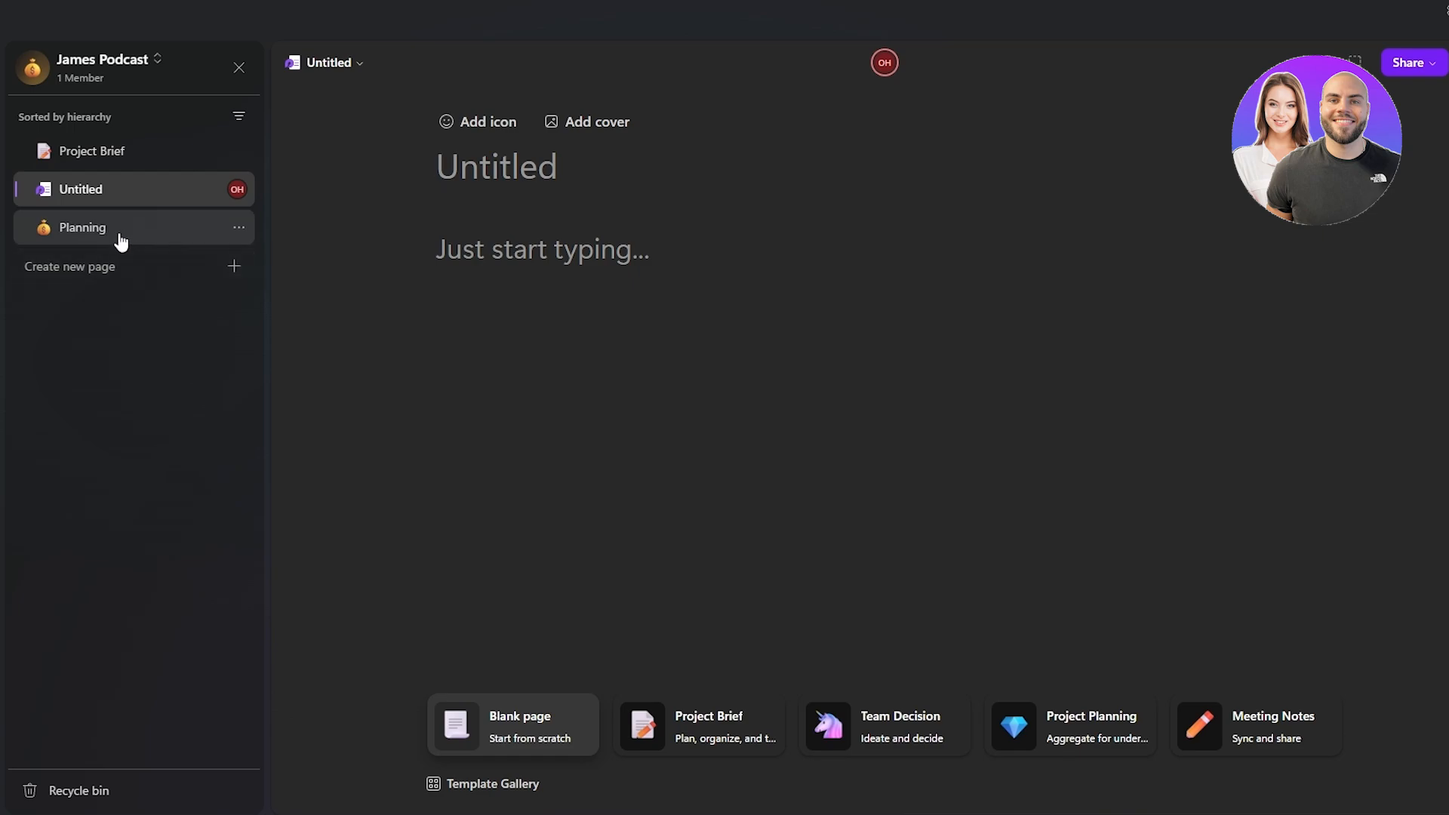
drag(114, 231, 128, 169)
- Open the Planning page and look over its table of contents and progress board
click(102, 188)
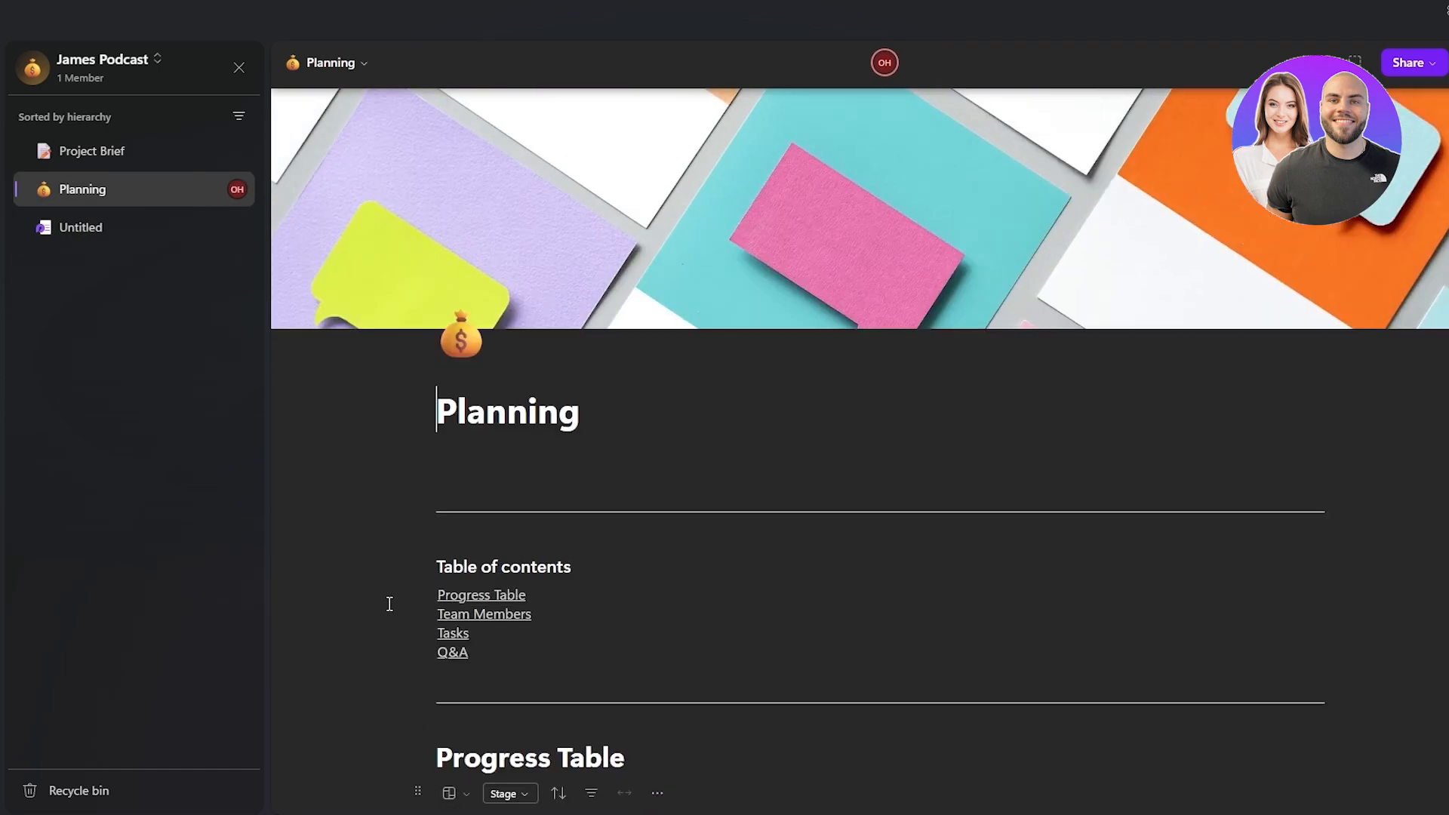
scroll(463, 423, down, 5)
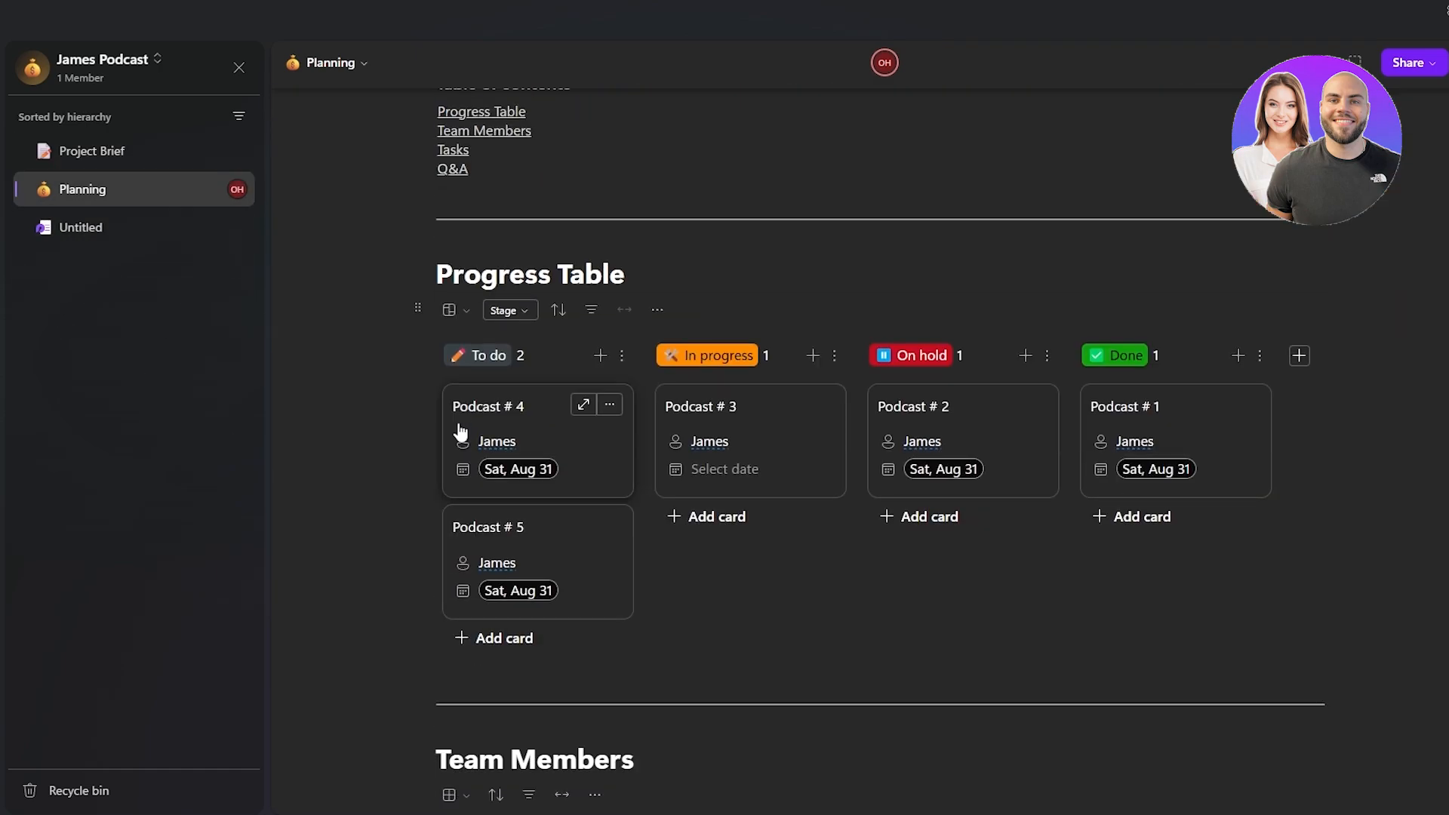
scroll(674, 492, up, 4)
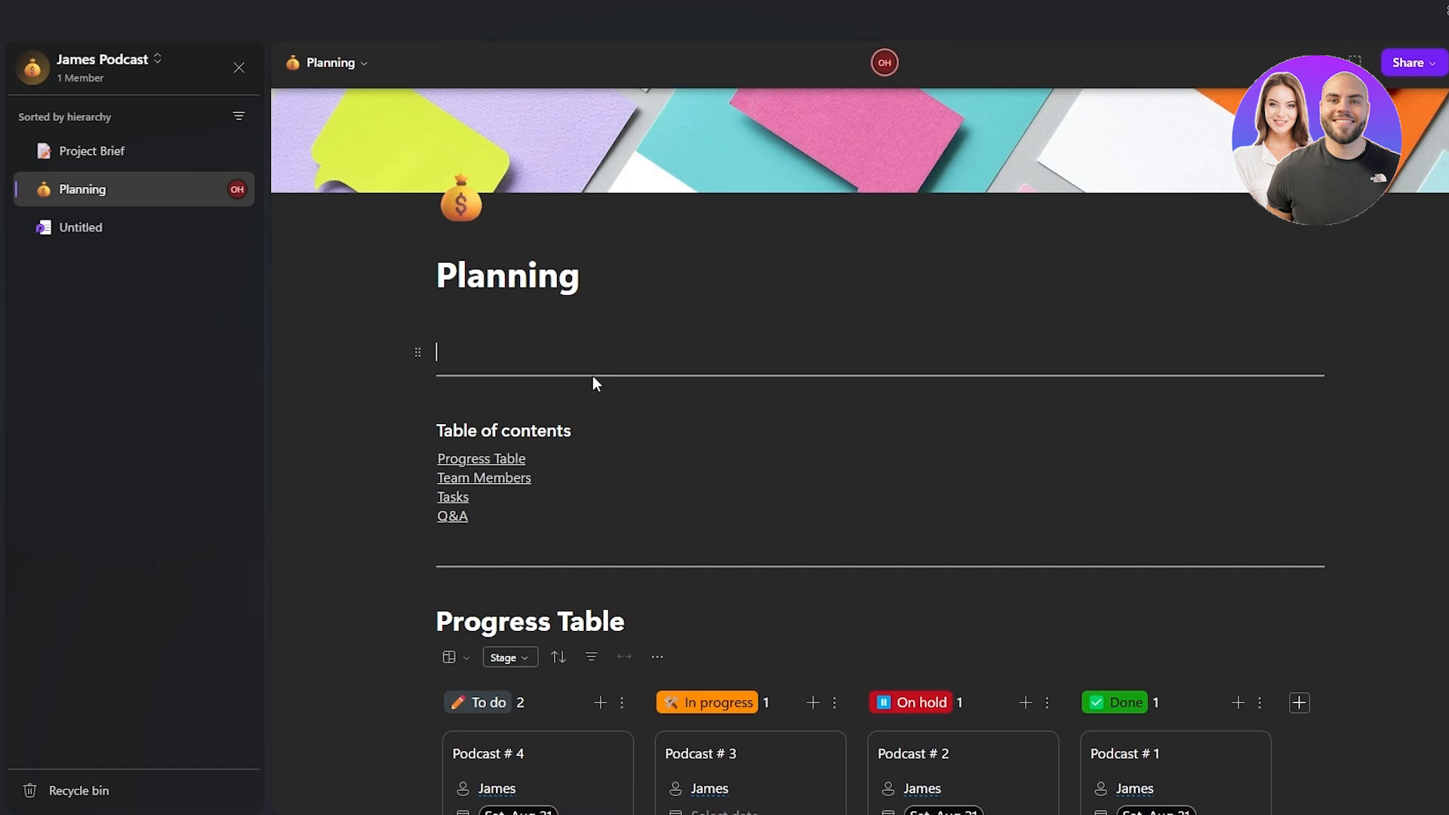
- On the Untitled page, browse the slash-command list of insertable elements from General through Other apps, and clear the slash from the body
click(125, 229)
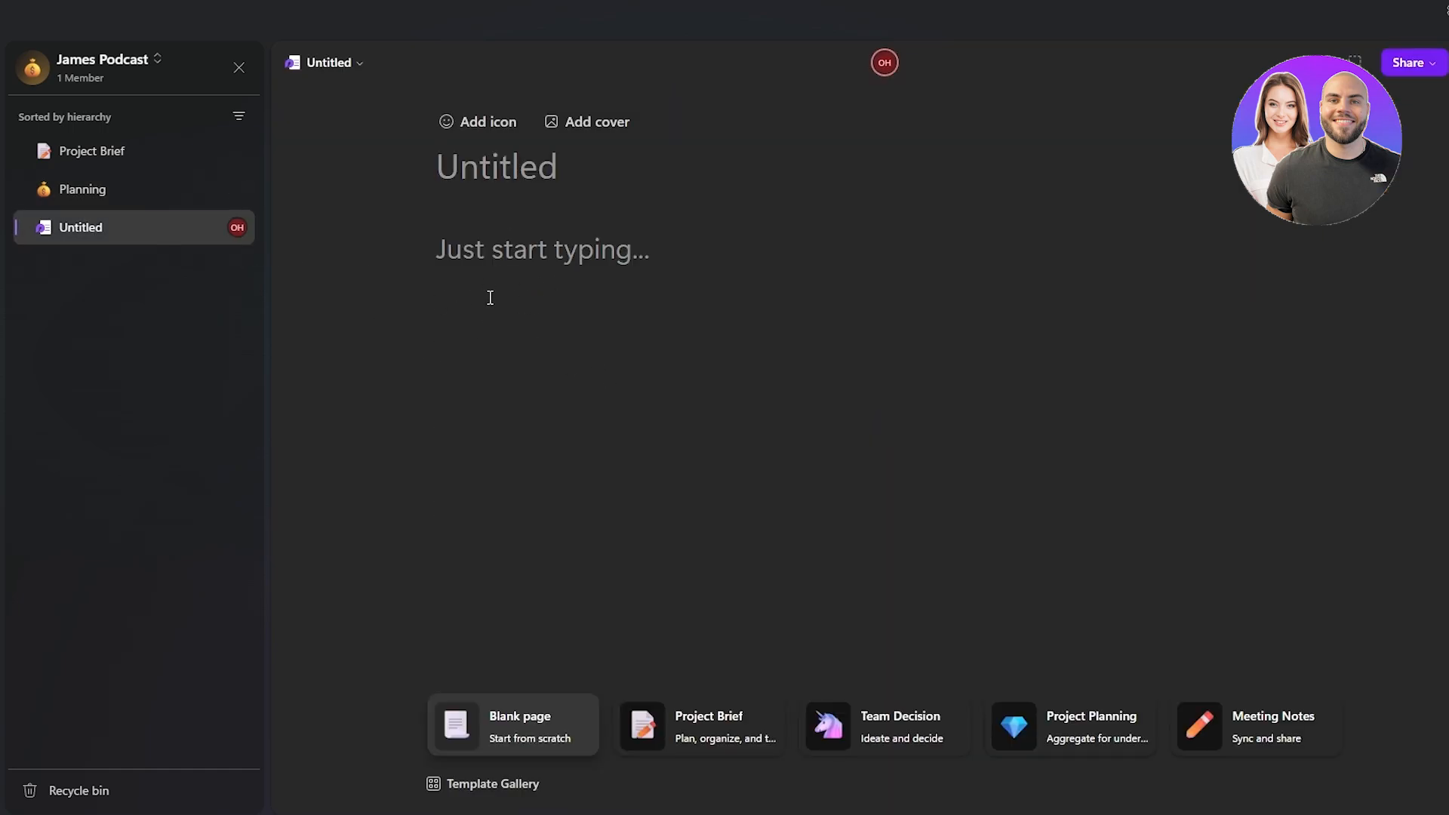
click(432, 280)
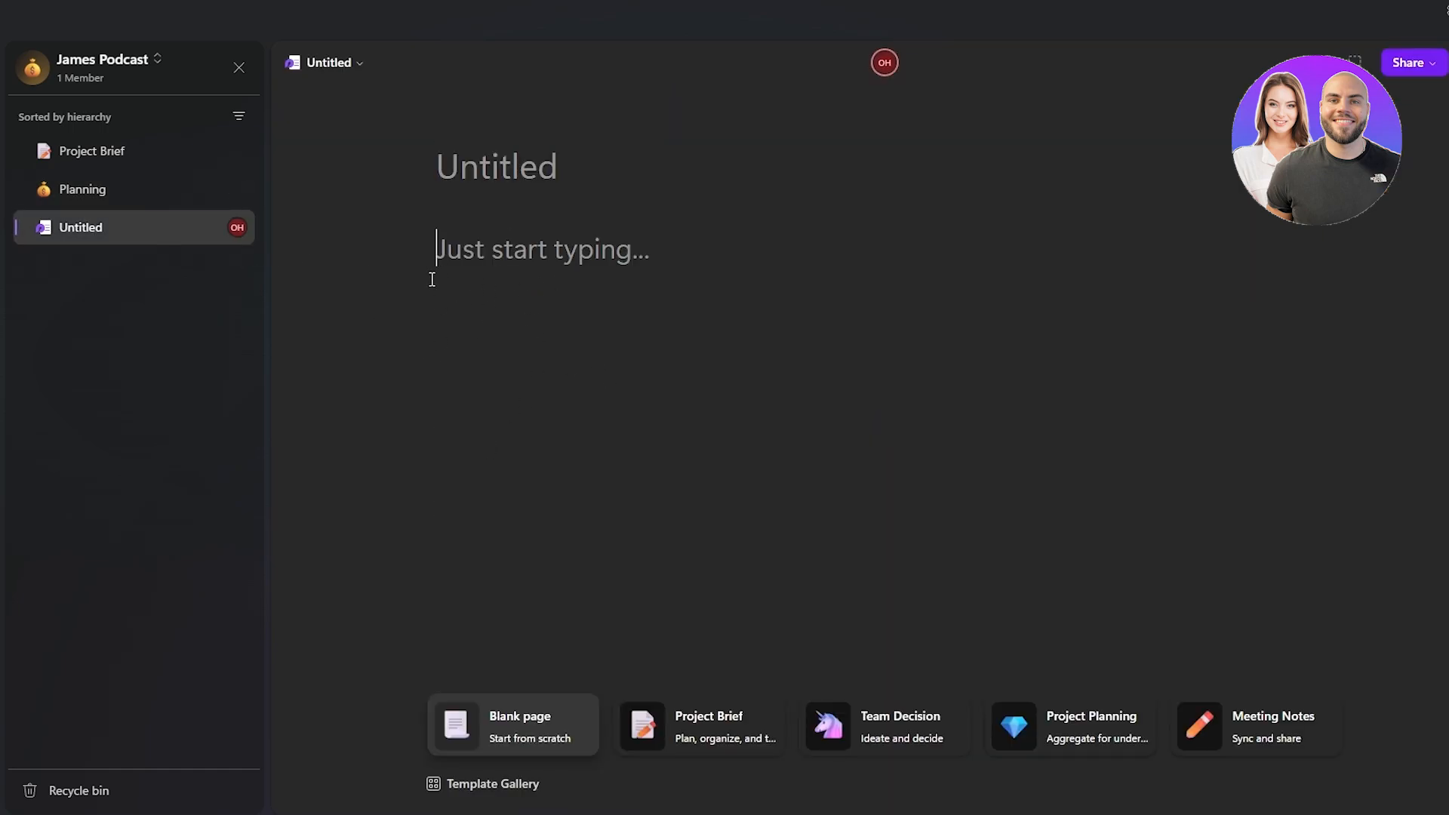
text(/)
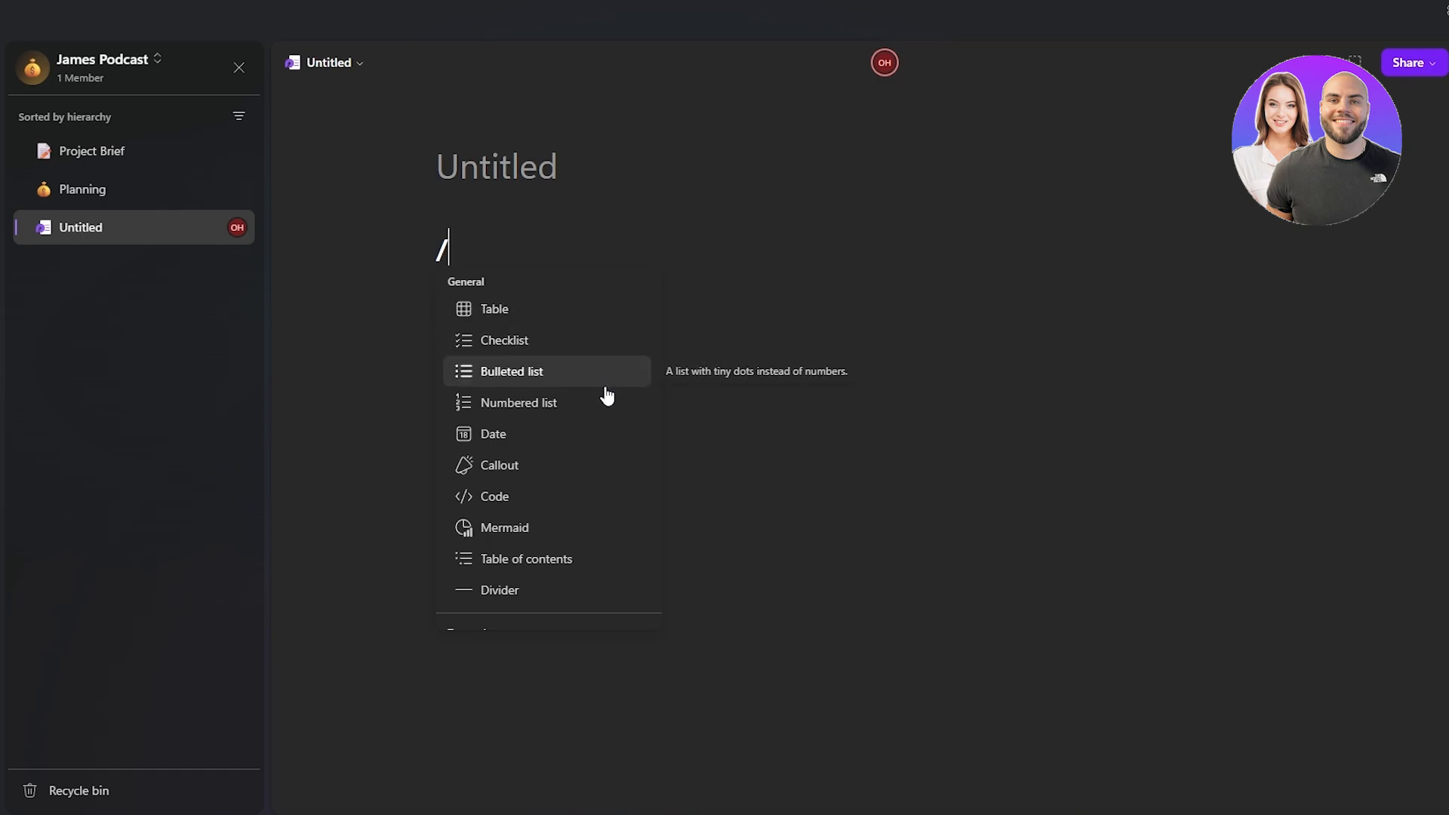
scroll(556, 475, down, 1)
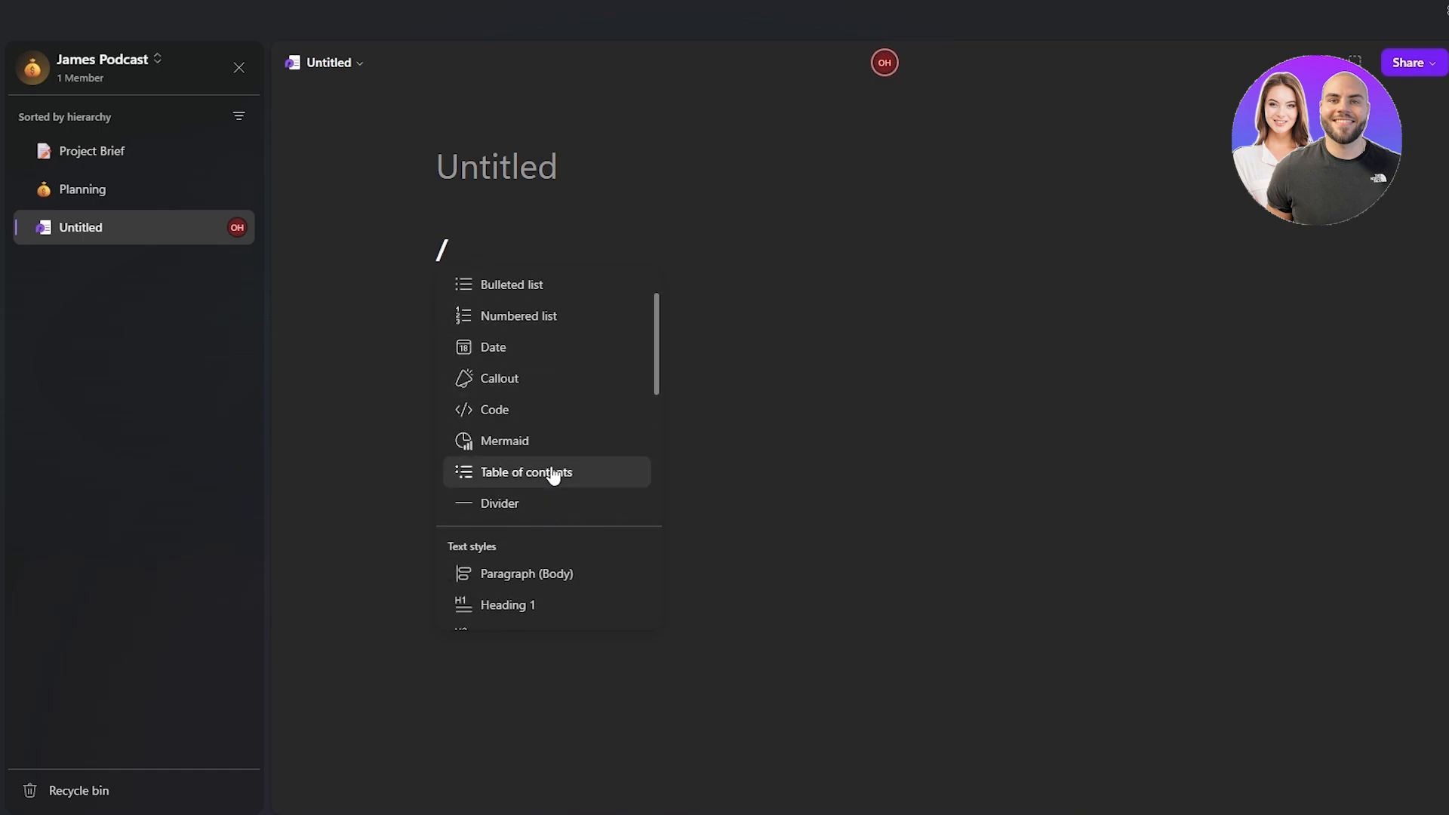
scroll(604, 511, down, 3)
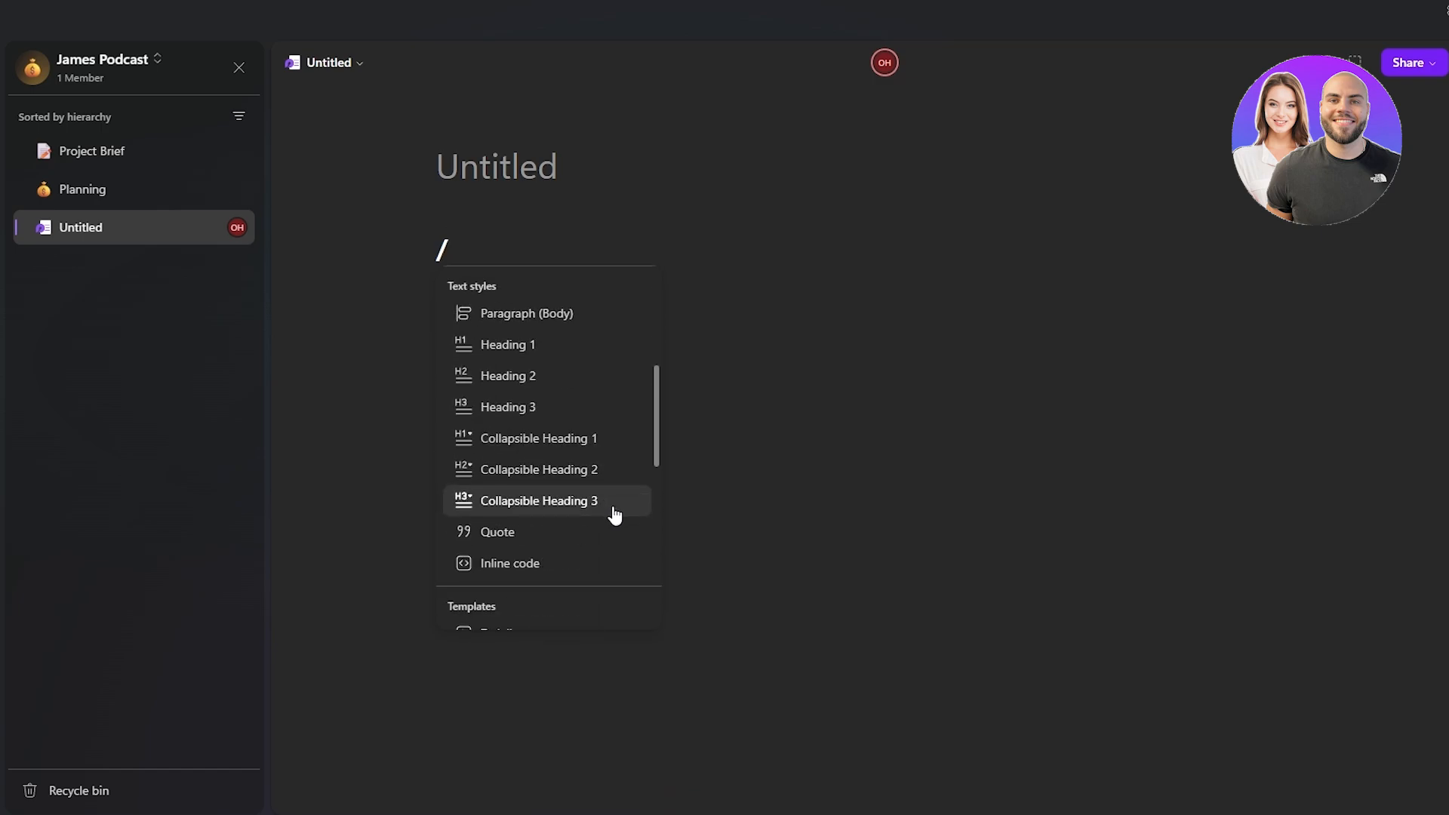
scroll(614, 510, down, 5)
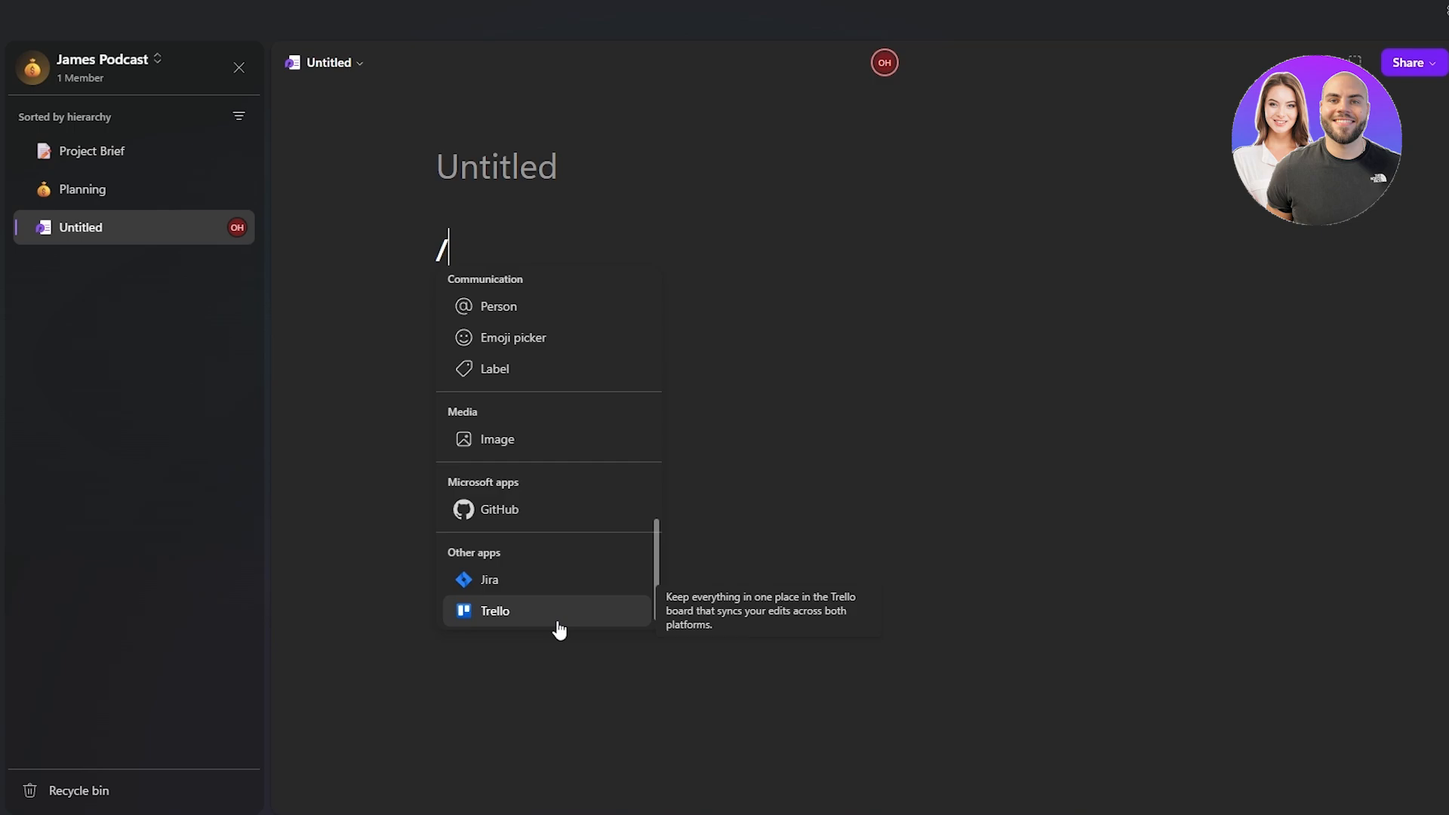
scroll(634, 496, up, 5)
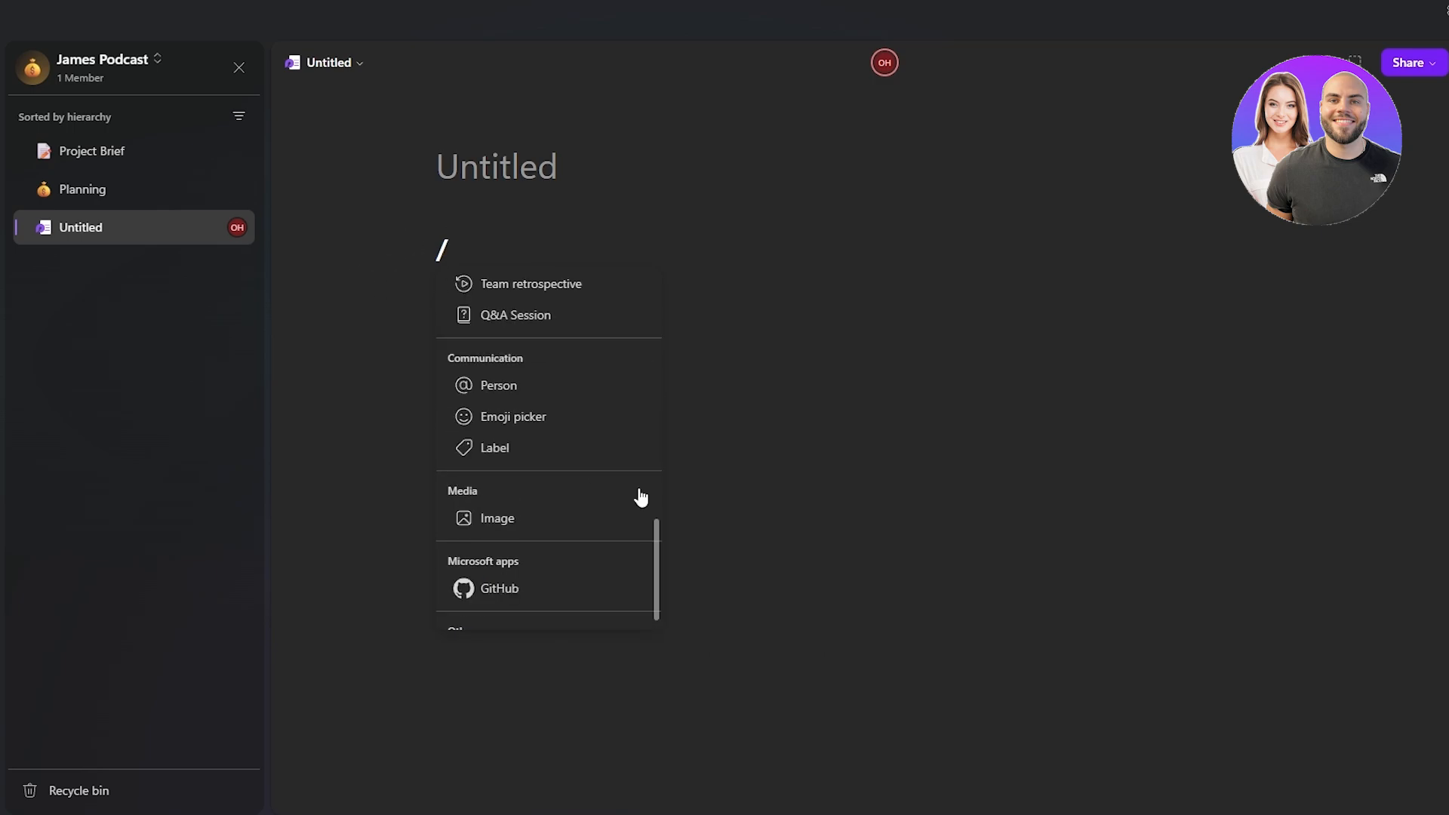
scroll(633, 500, up, 5)
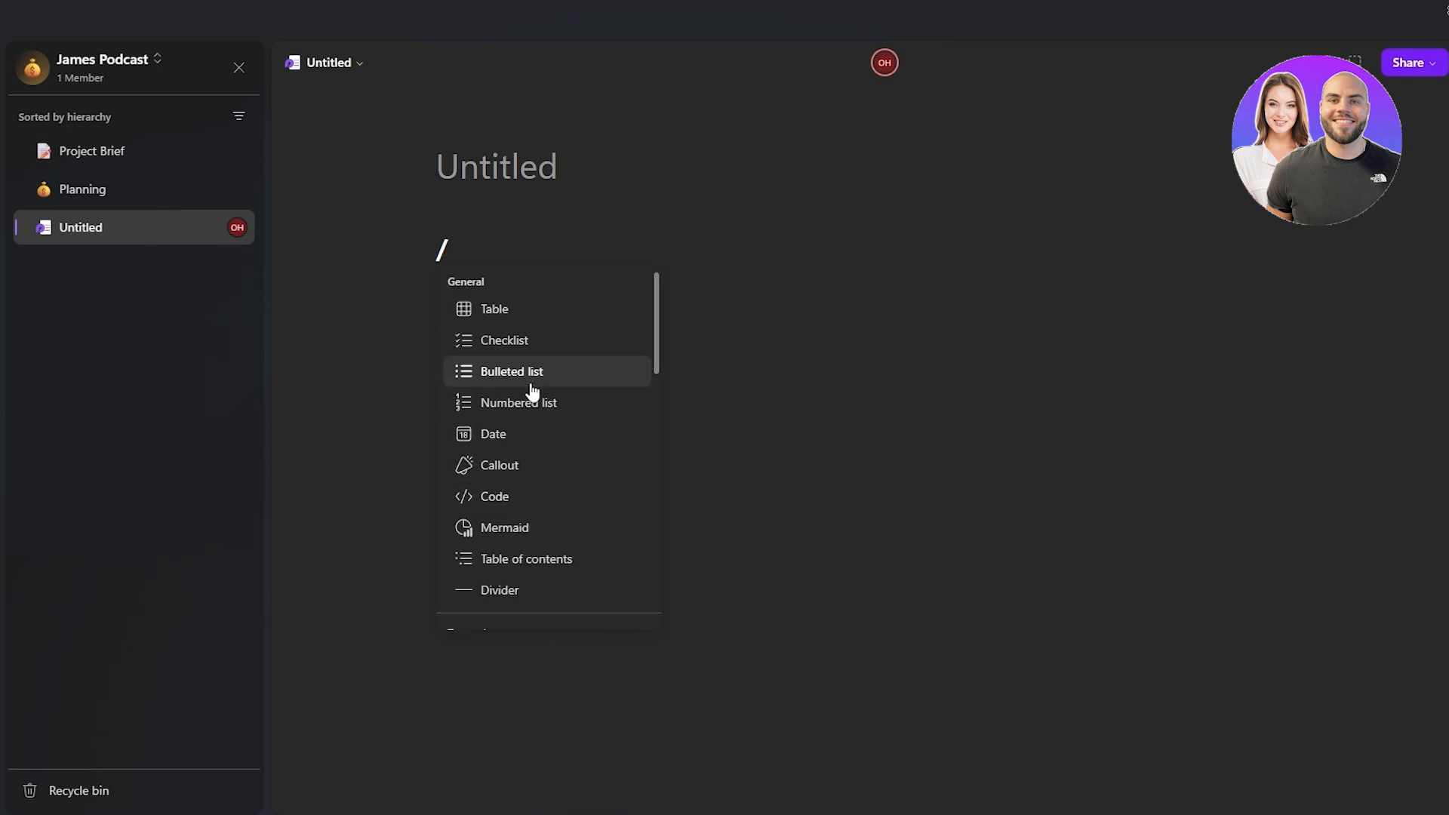
click(498, 247)
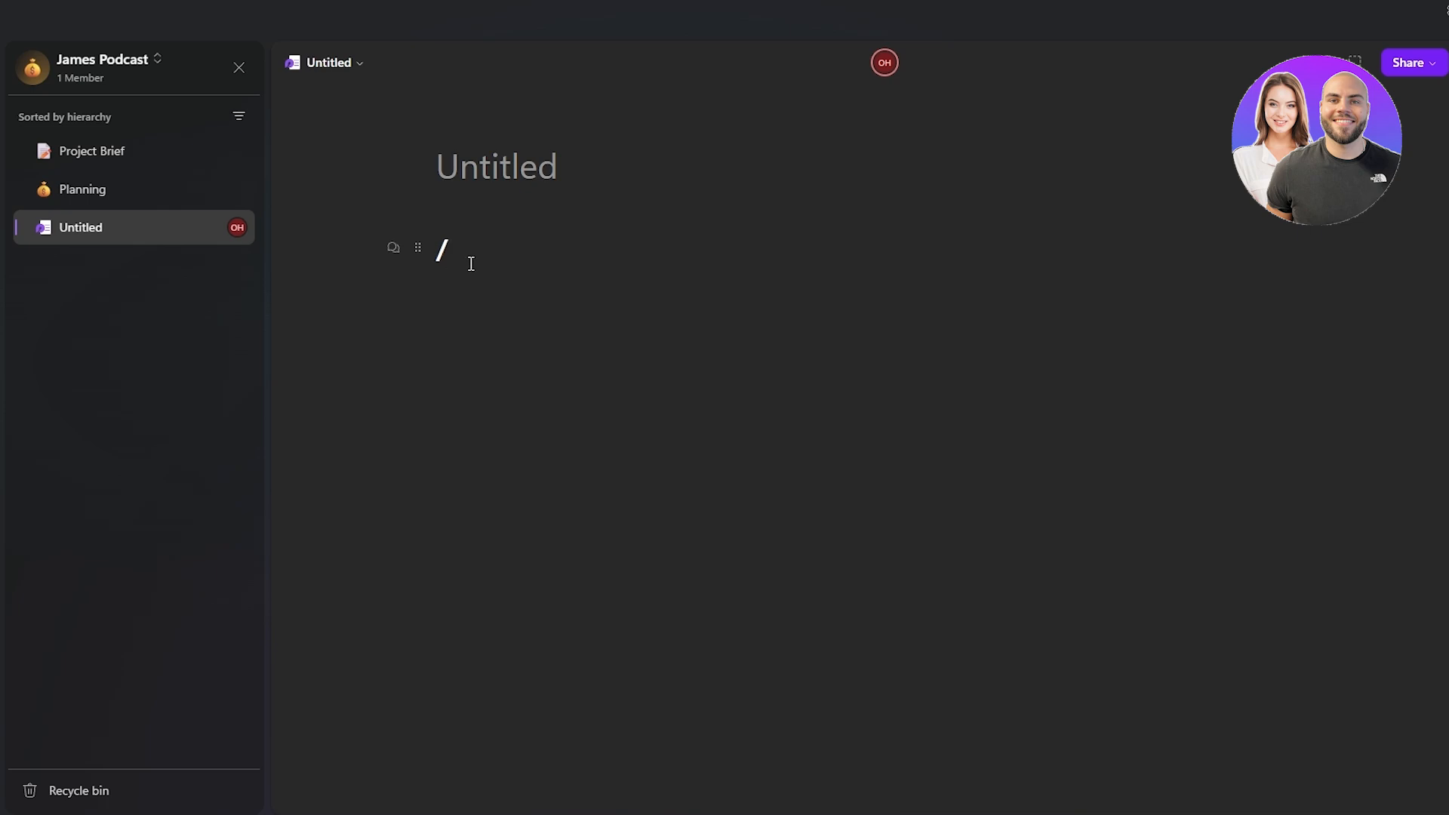
key(BackSpace)
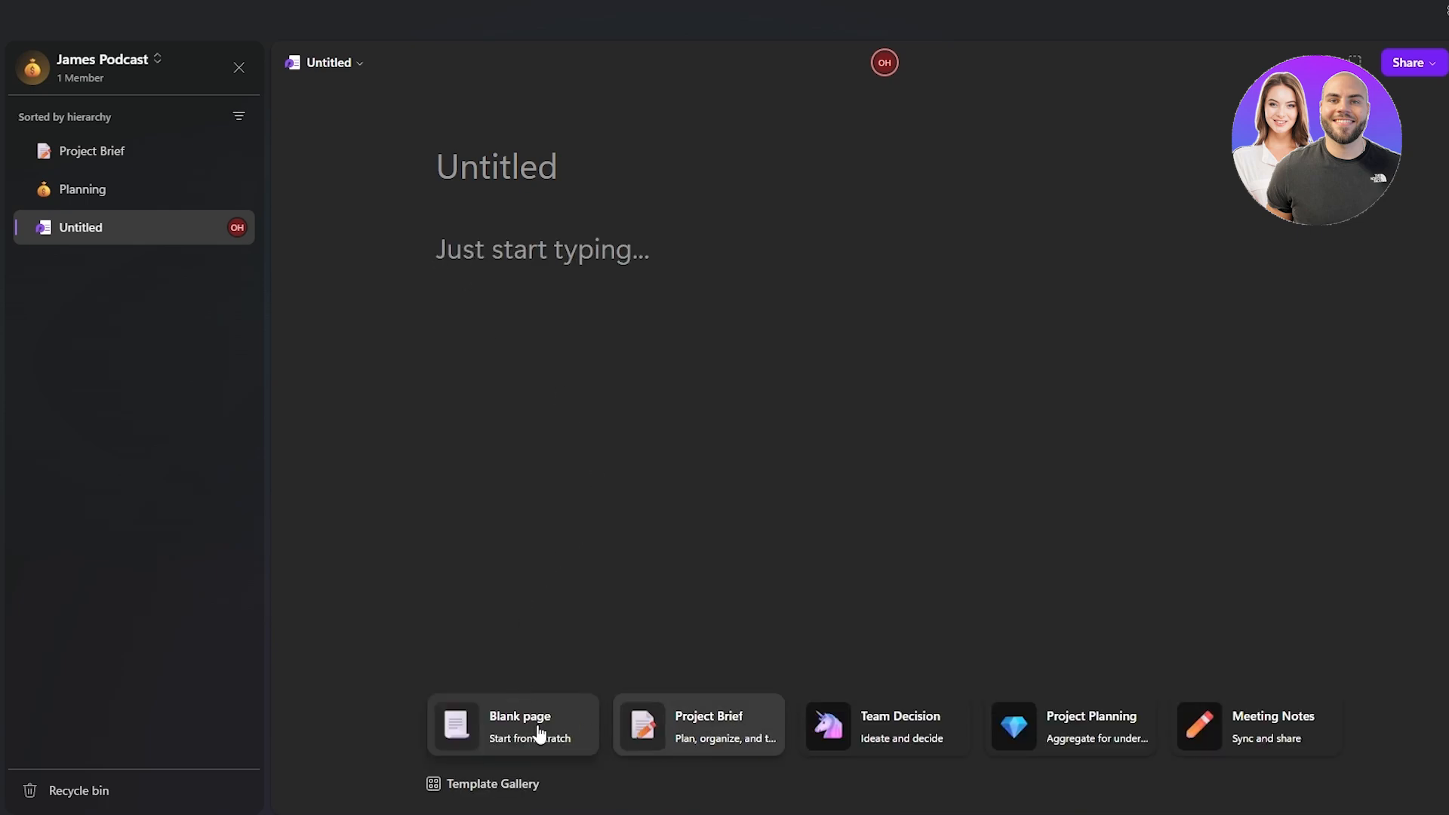
- Open the Template Gallery from the Untitled page and preview the Scrum Board template down to its relevant links
click(451, 783)
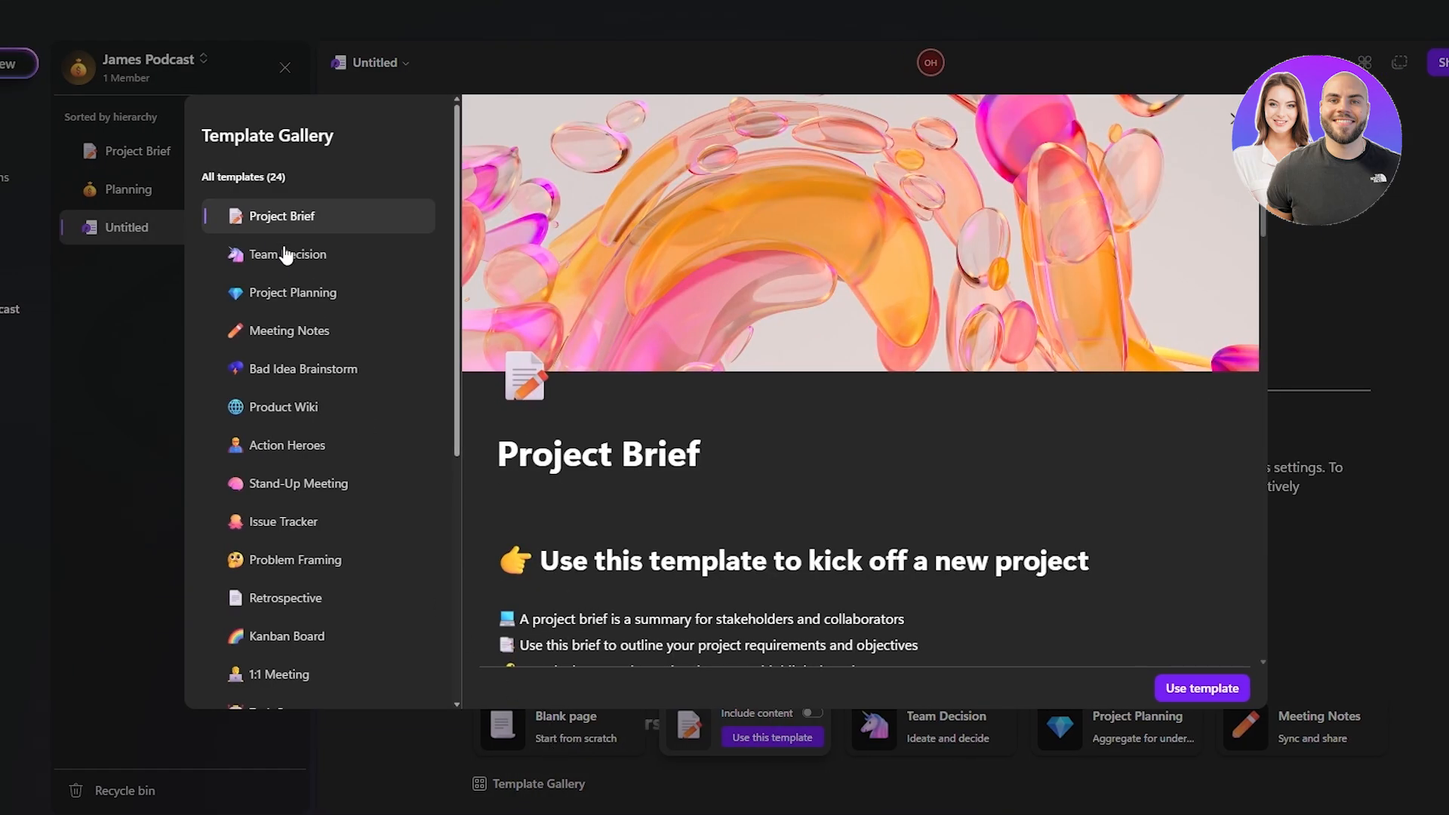
scroll(332, 234, down, 6)
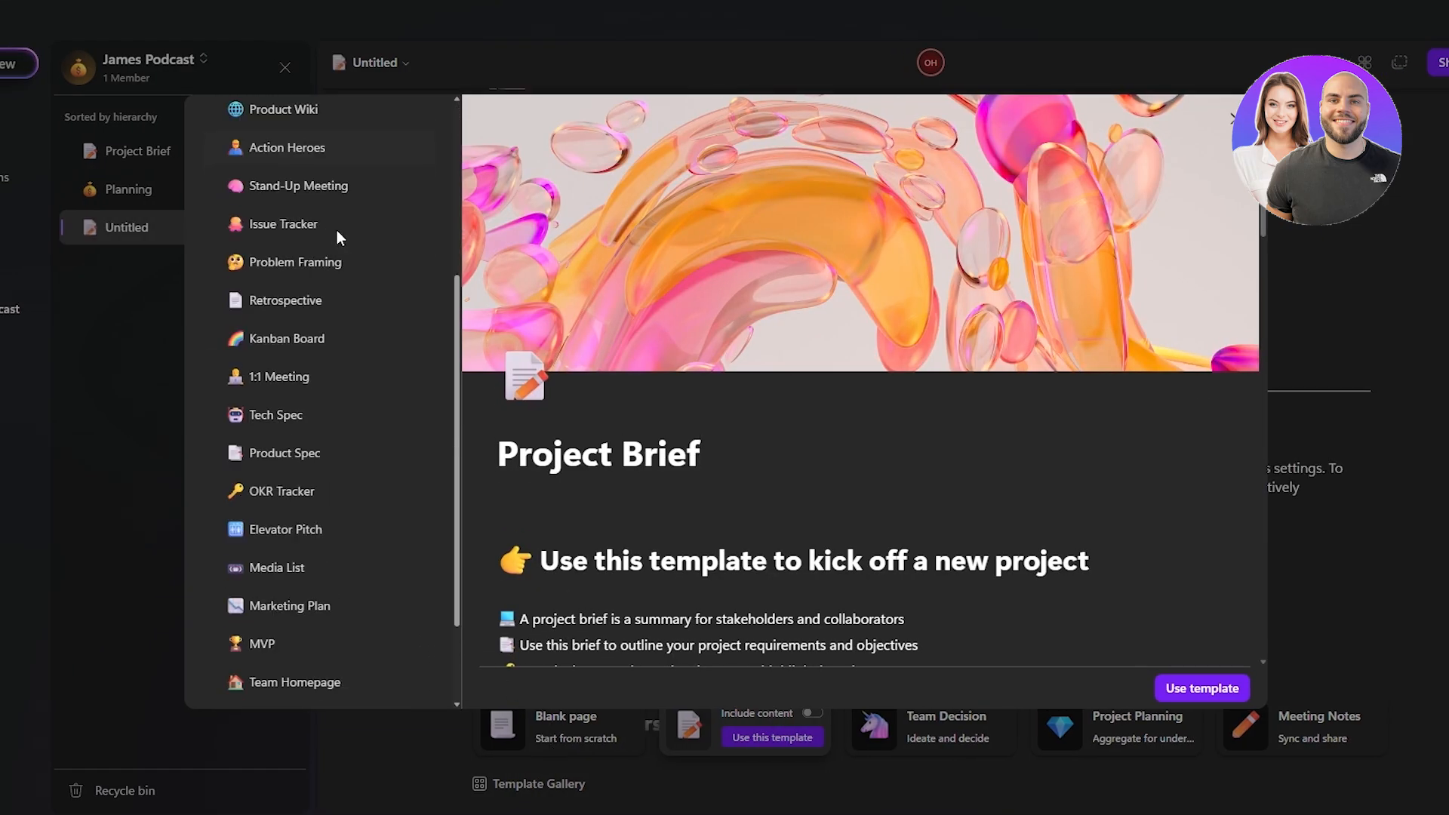
click(324, 669)
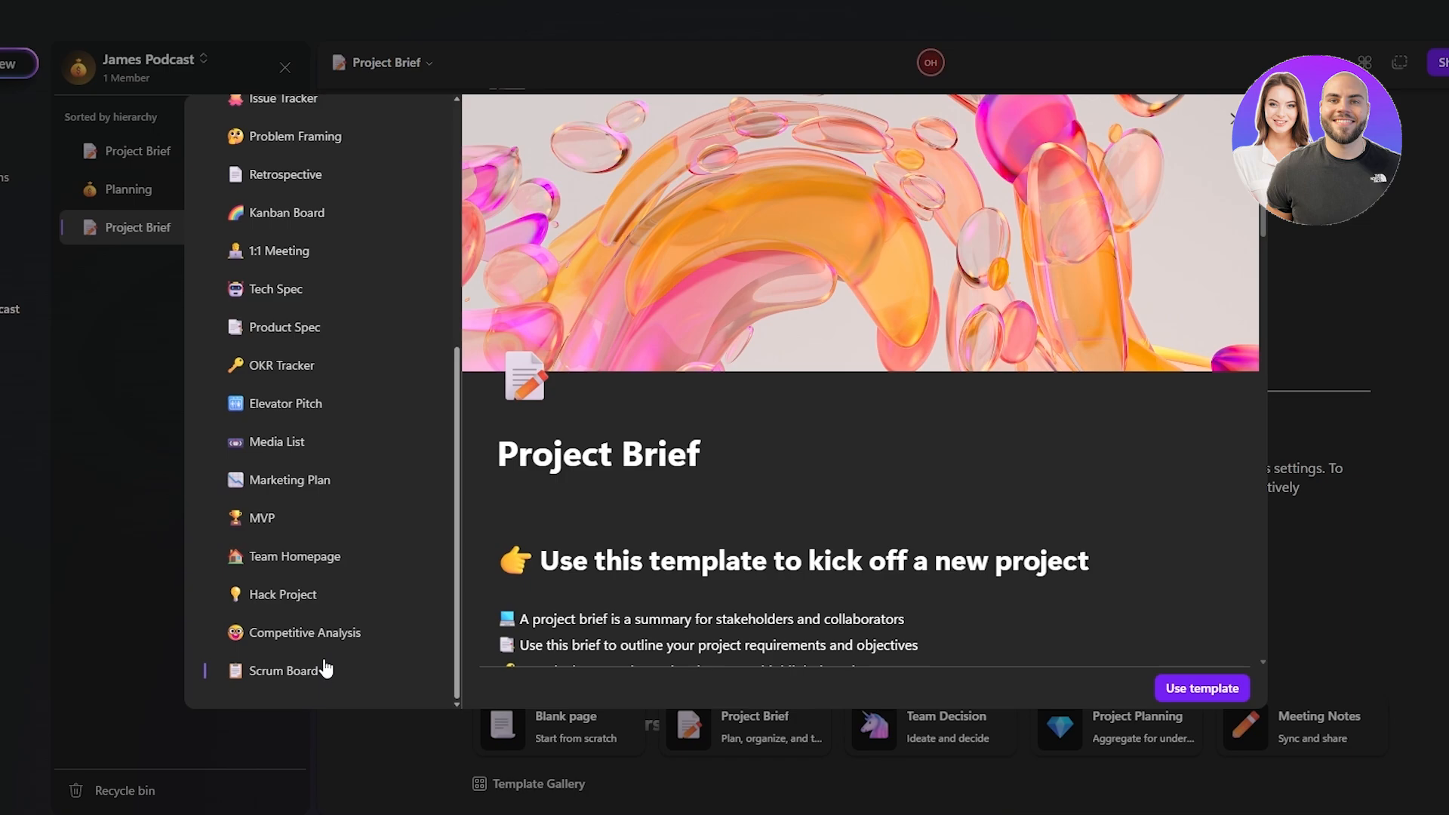
scroll(955, 511, down, 10)
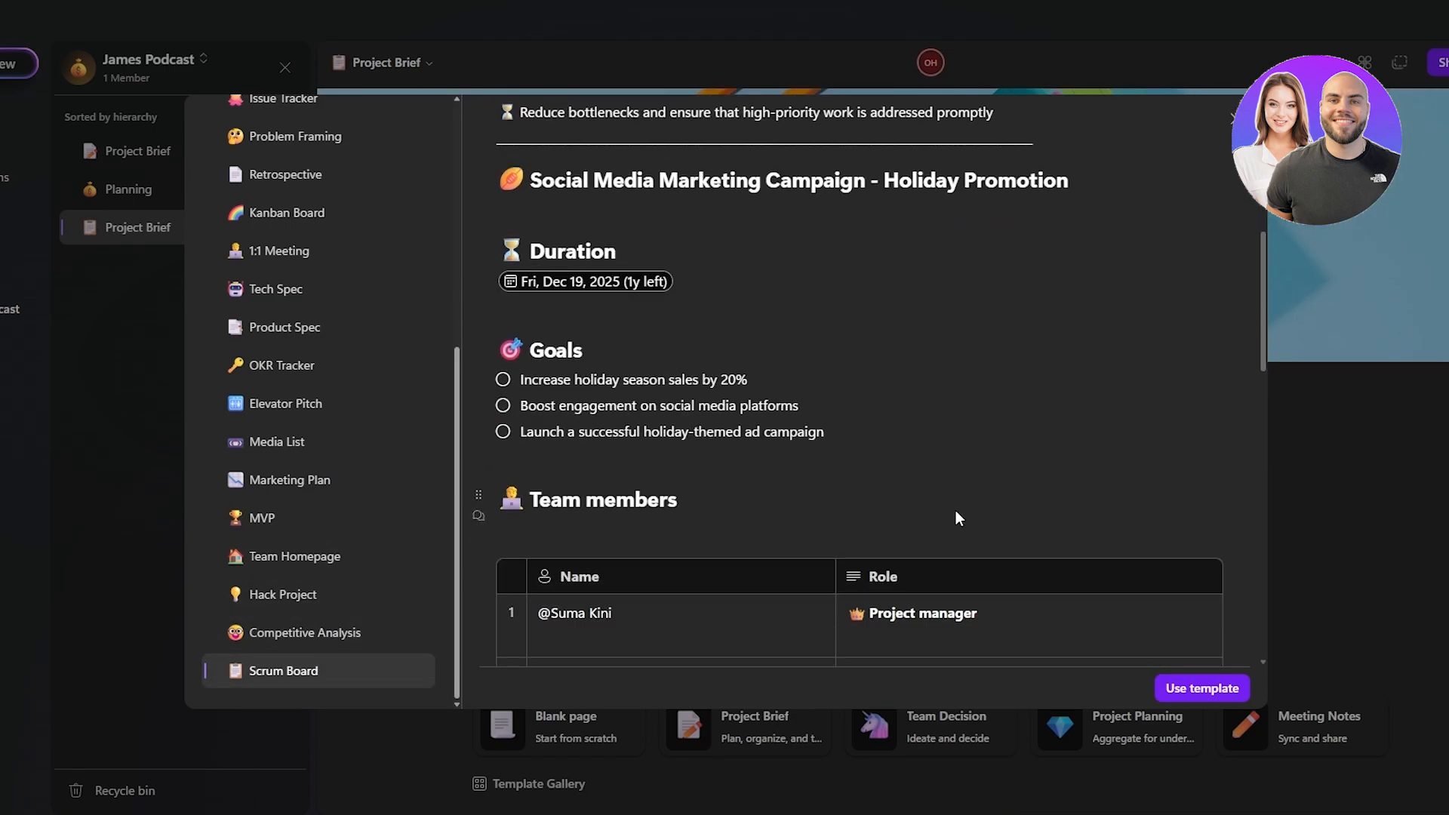
scroll(941, 555, down, 5)
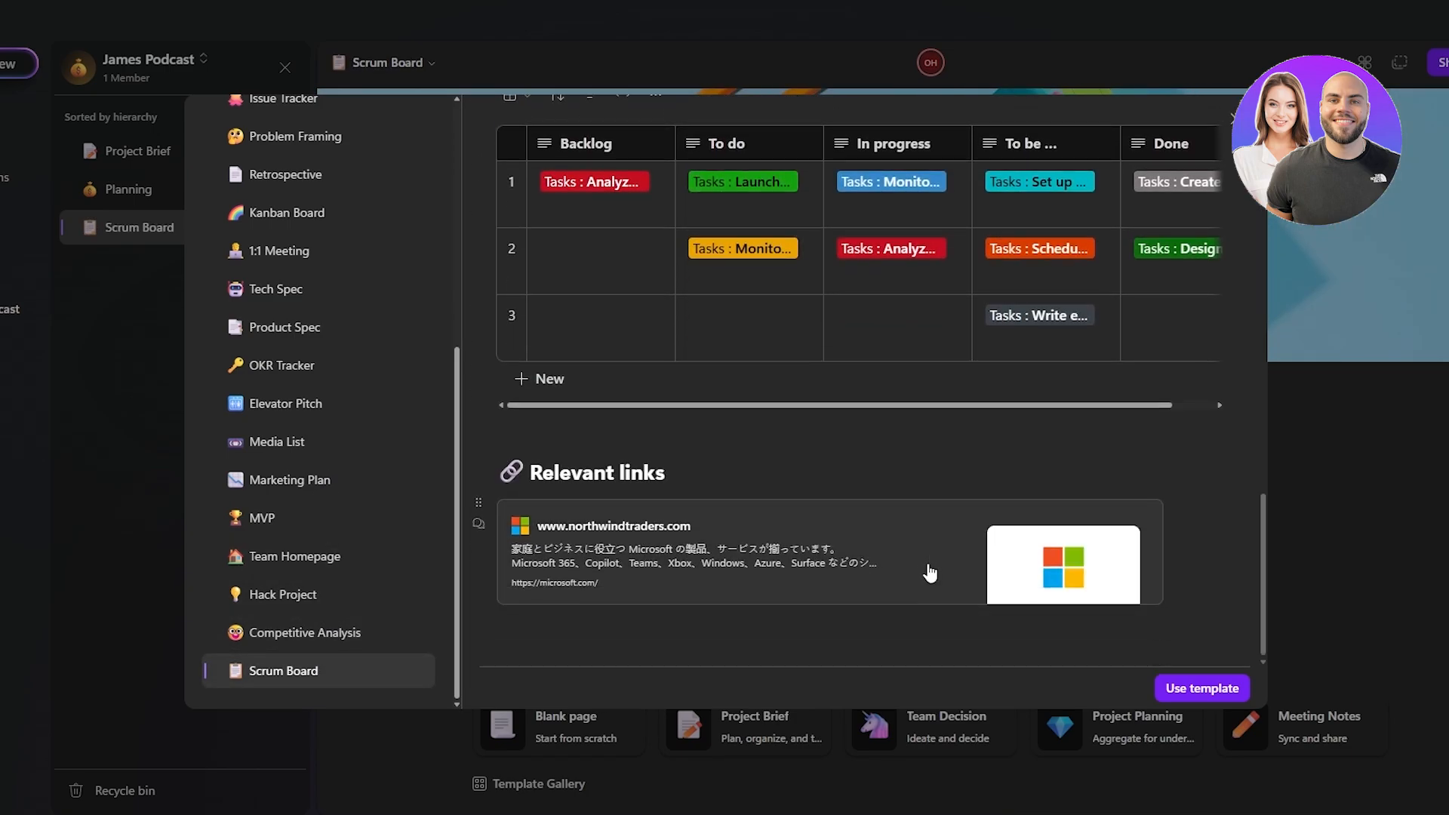
- Preview the Team Homepage template, examining its introduction, current team members, onboarding buddies, onboarding materials, communication channels and upcoming events
click(365, 567)
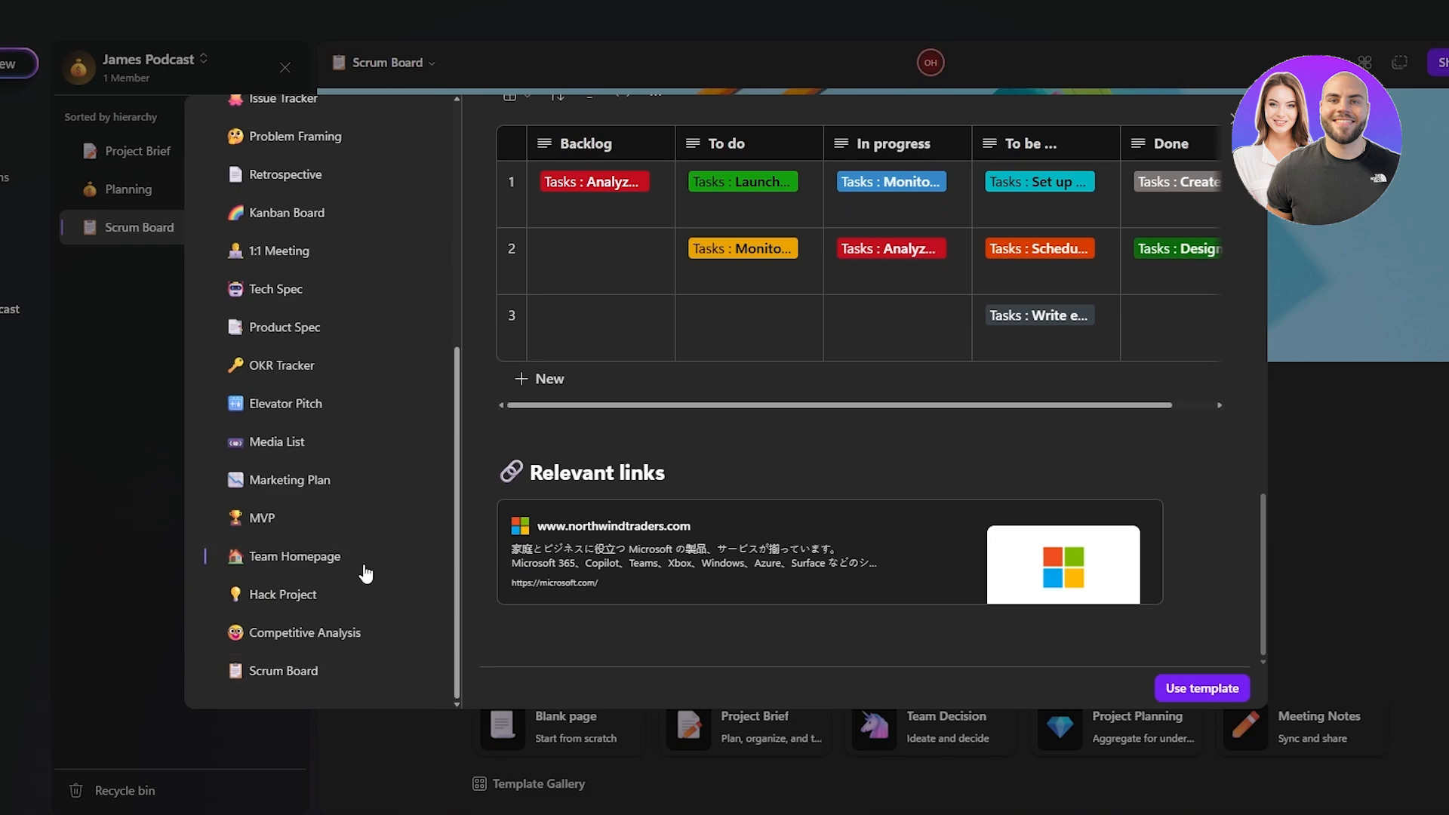
scroll(798, 452, up, 5)
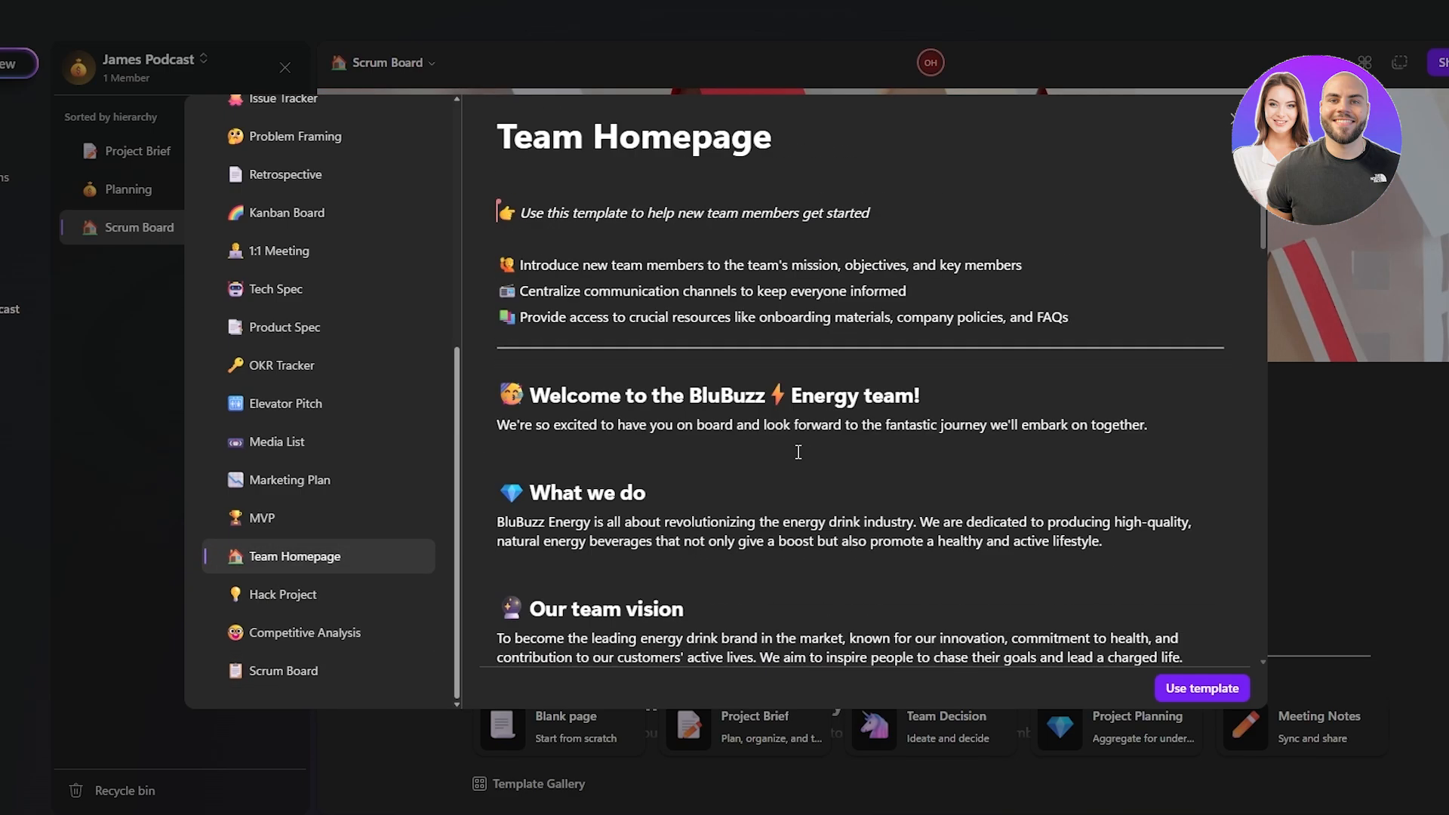
scroll(795, 452, down, 3)
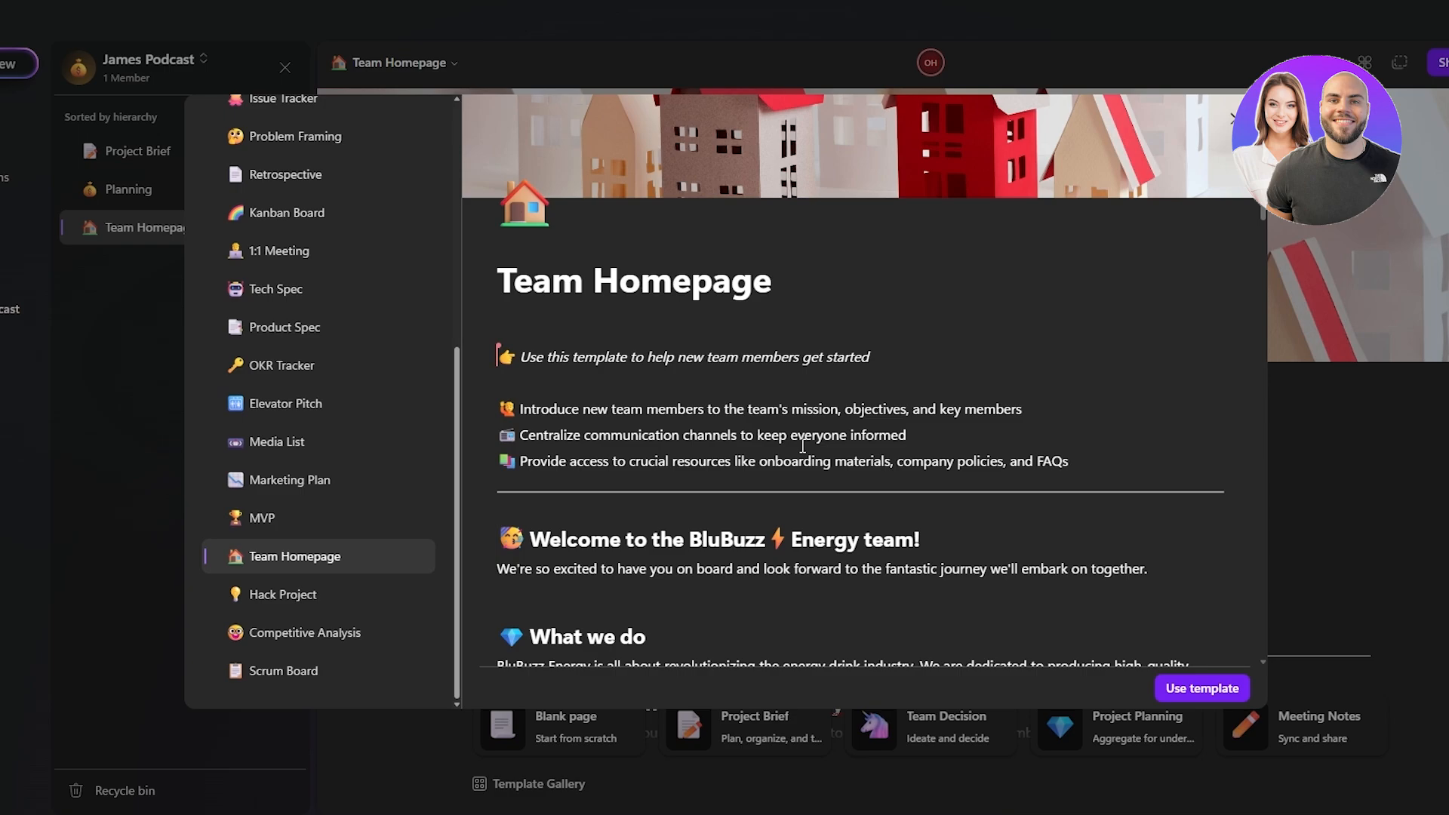
scroll(802, 446, down, 10)
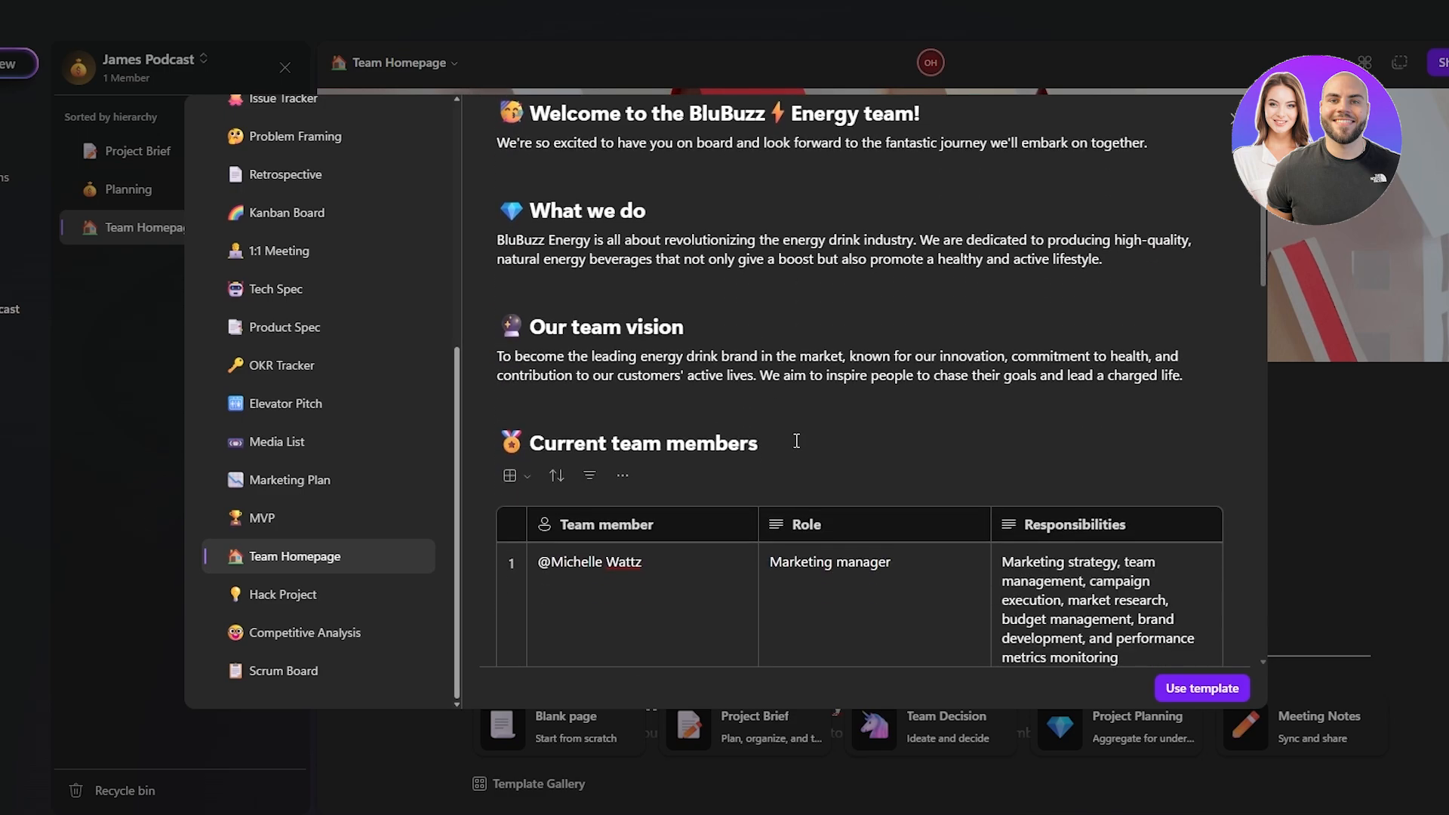
scroll(775, 400, down, 1)
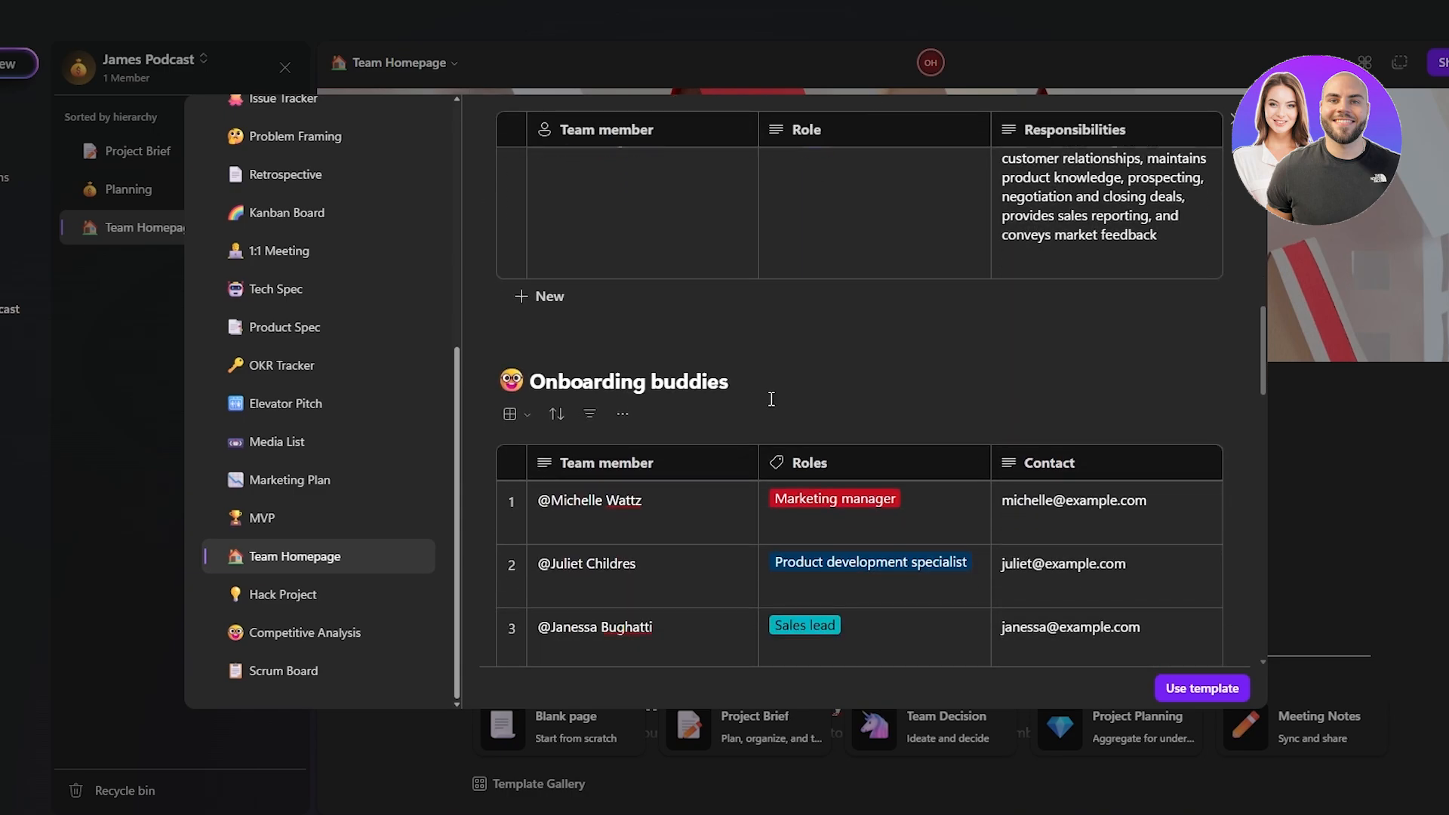
scroll(772, 400, down, 2)
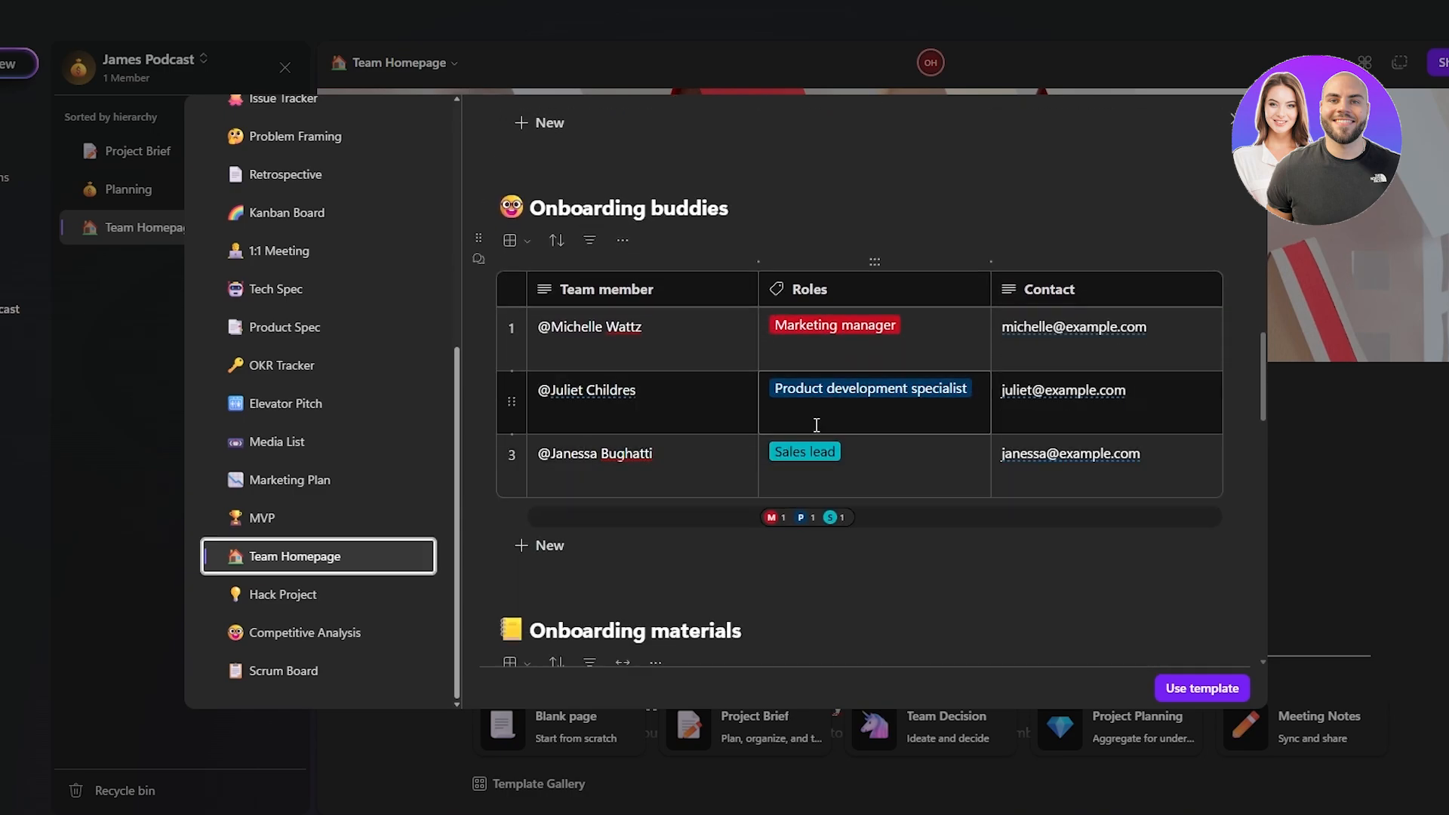
scroll(943, 544, up, 5)
scroll(970, 460, down, 5)
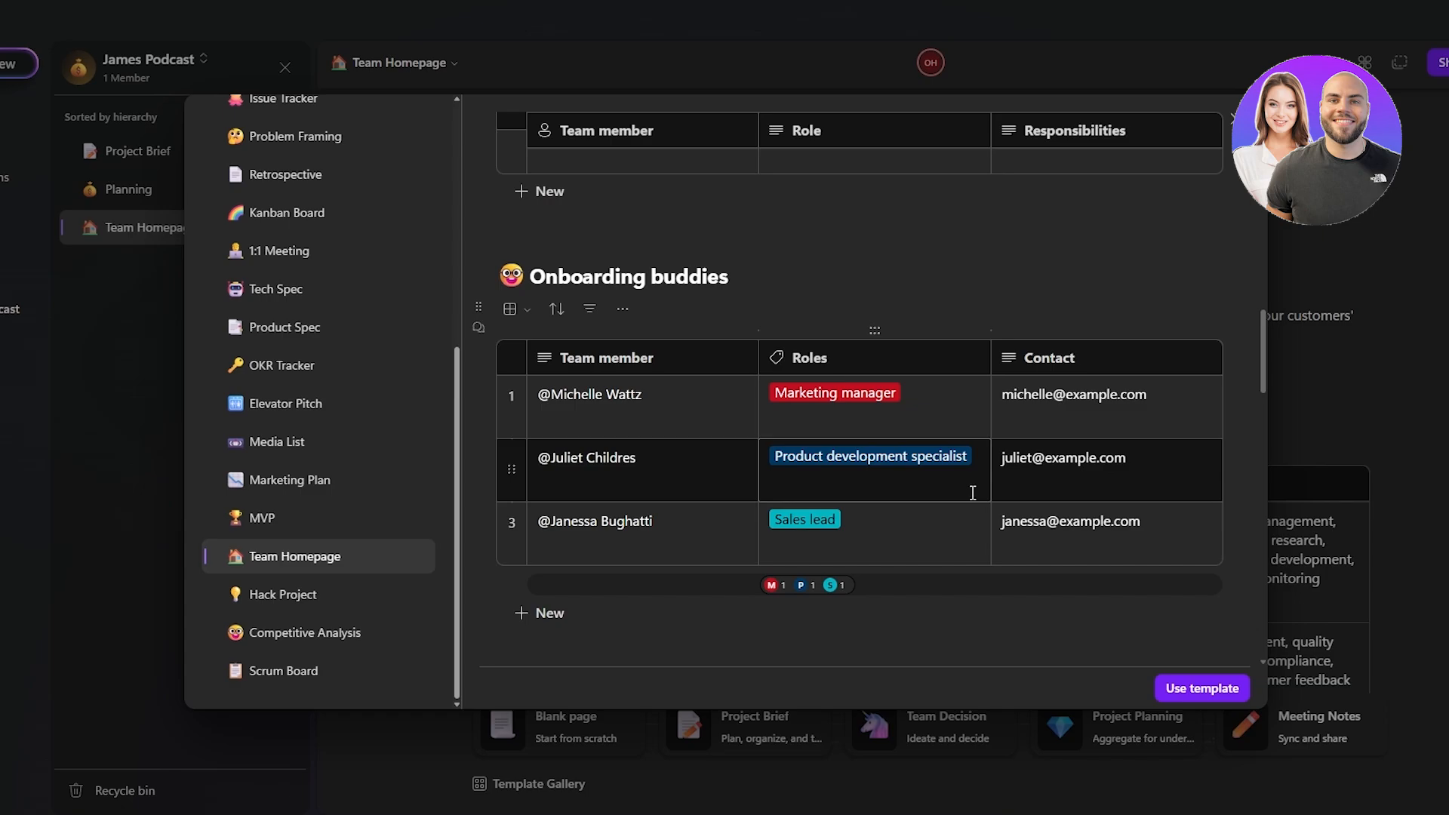
scroll(953, 472, down, 5)
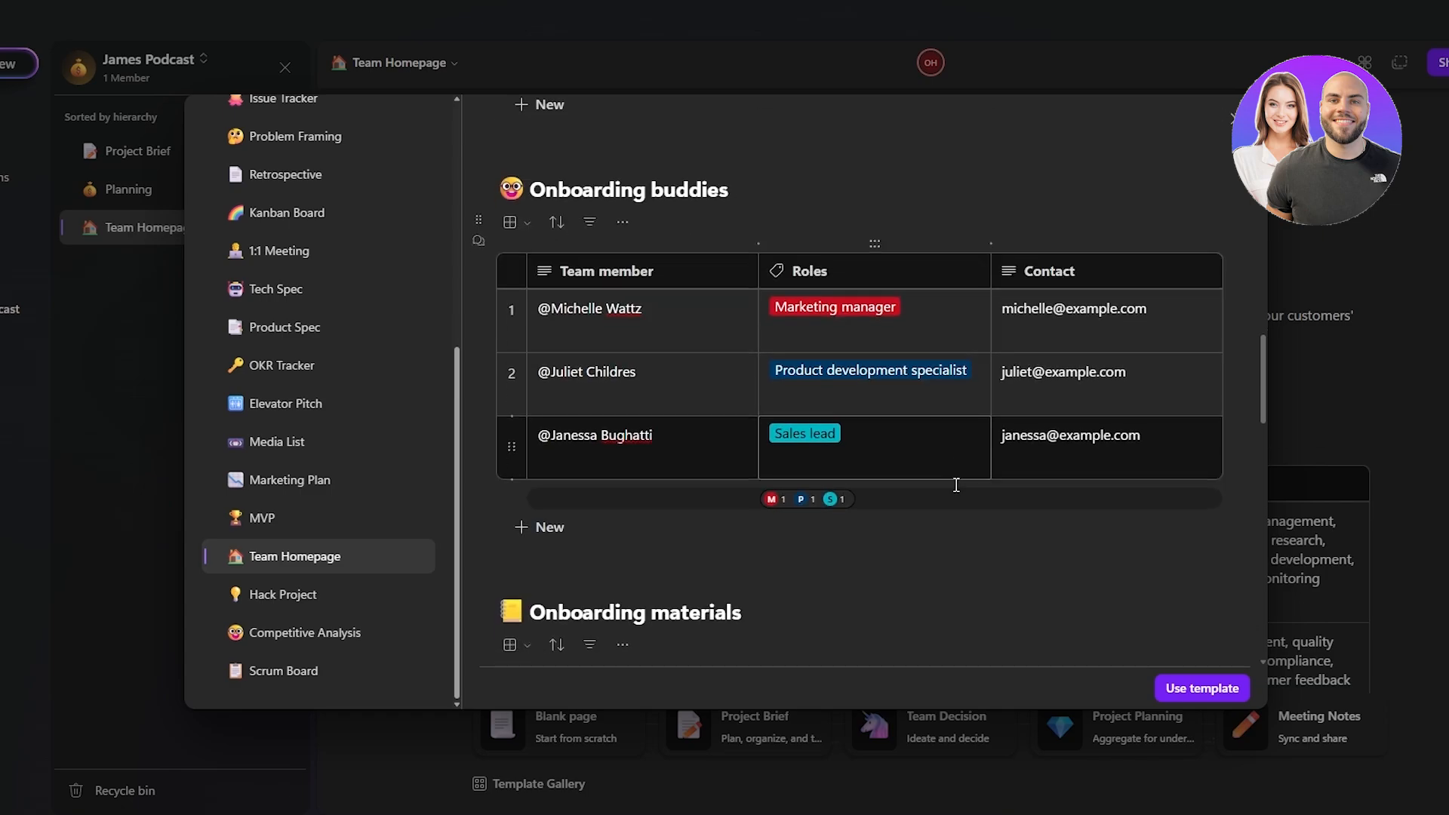
scroll(718, 206, up, 4)
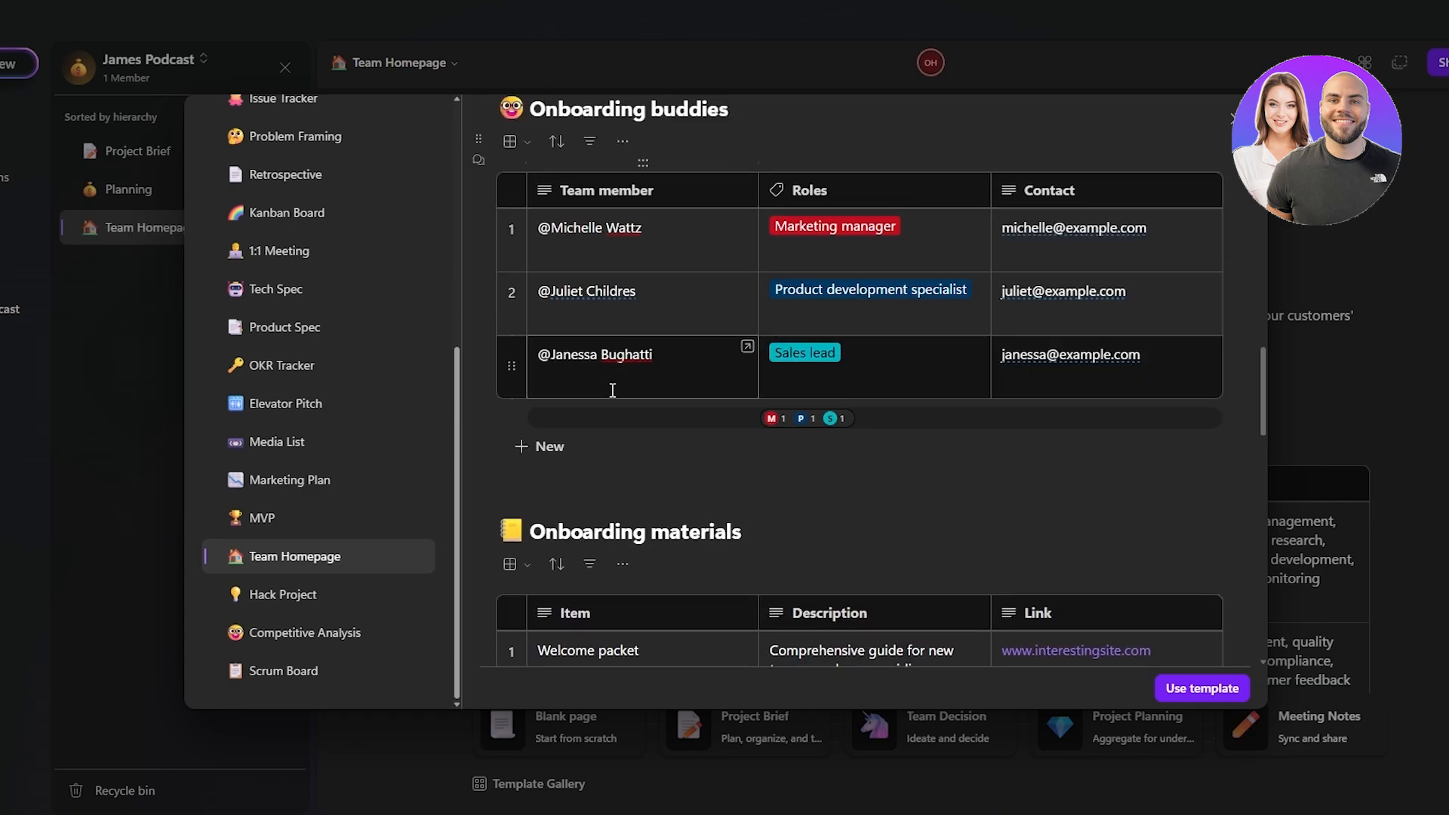
scroll(860, 438, down, 11)
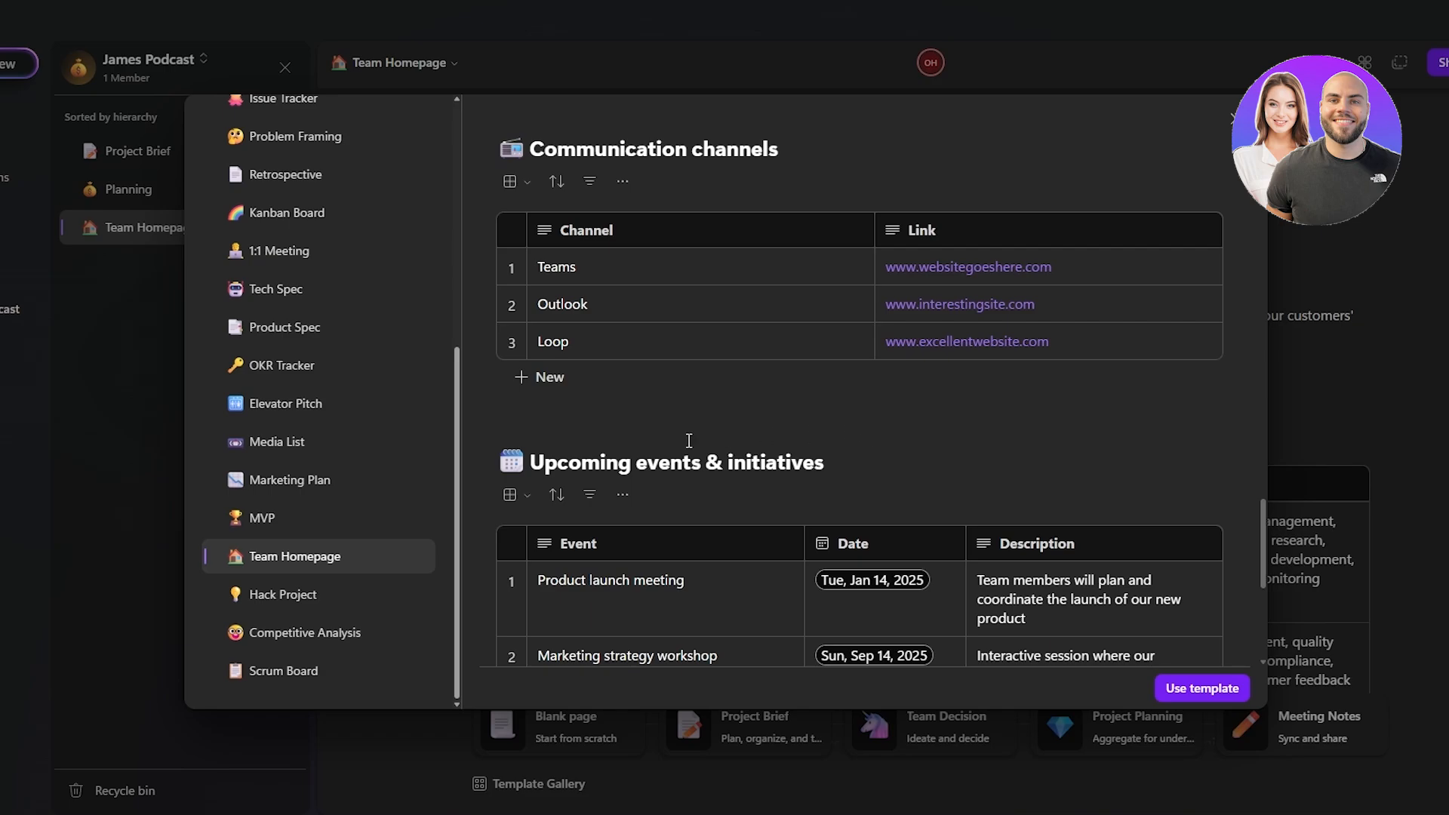
- Preview the Kanban Board template, examining its task table's owners, target dates, stages and checklists, and the relevant links
scroll(284, 534, up, 4)
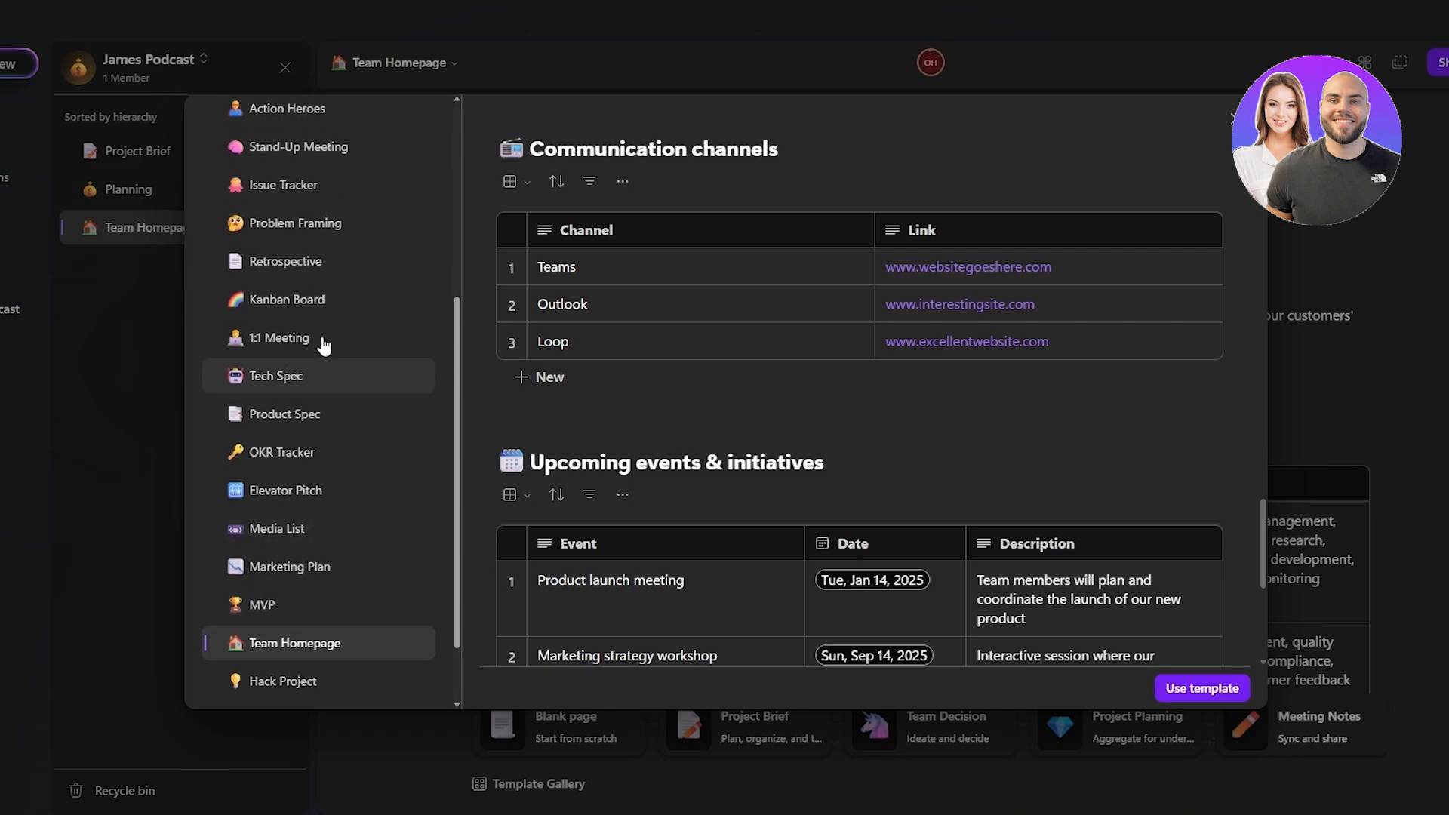
click(326, 386)
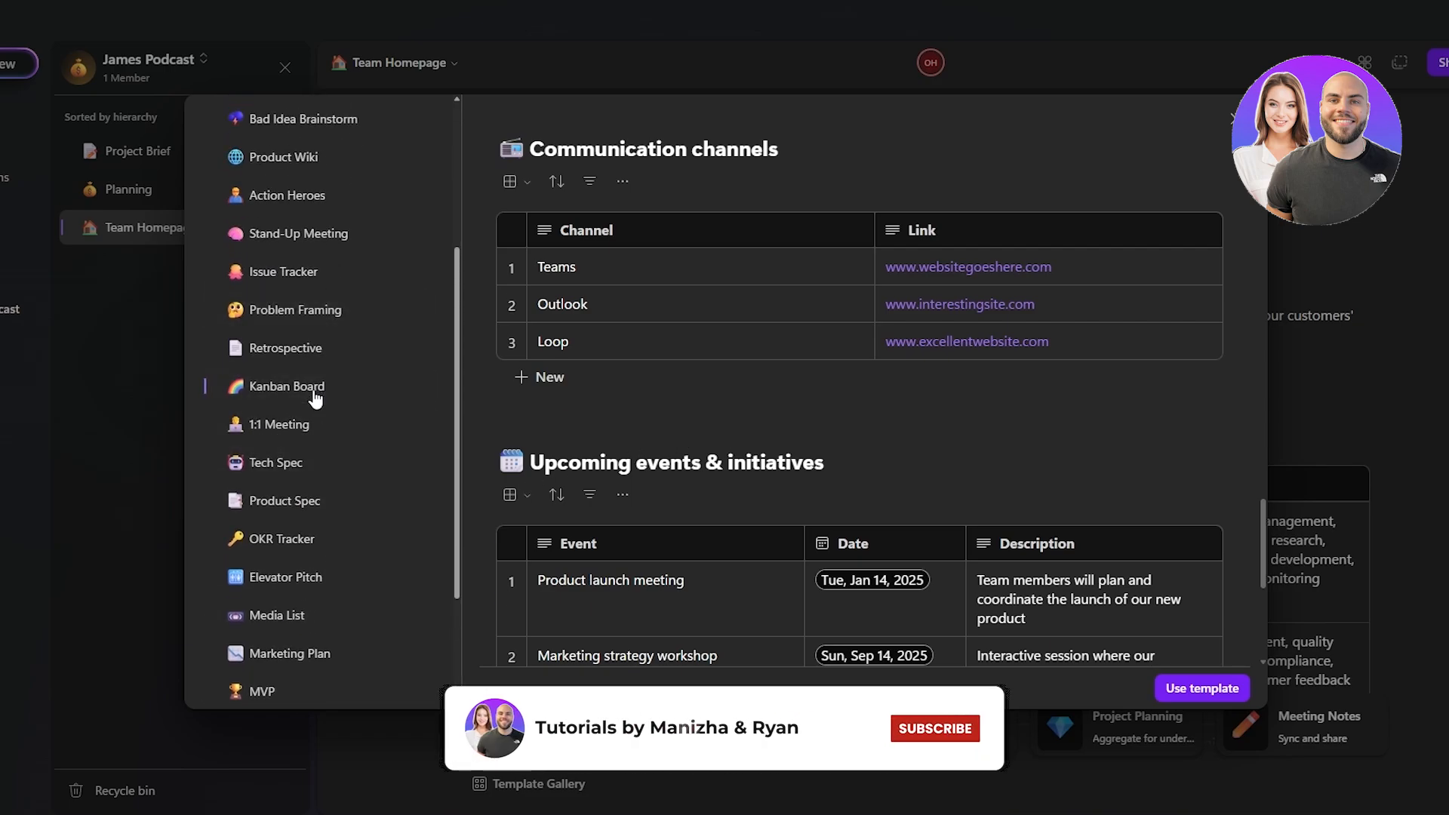
scroll(808, 564, down, 5)
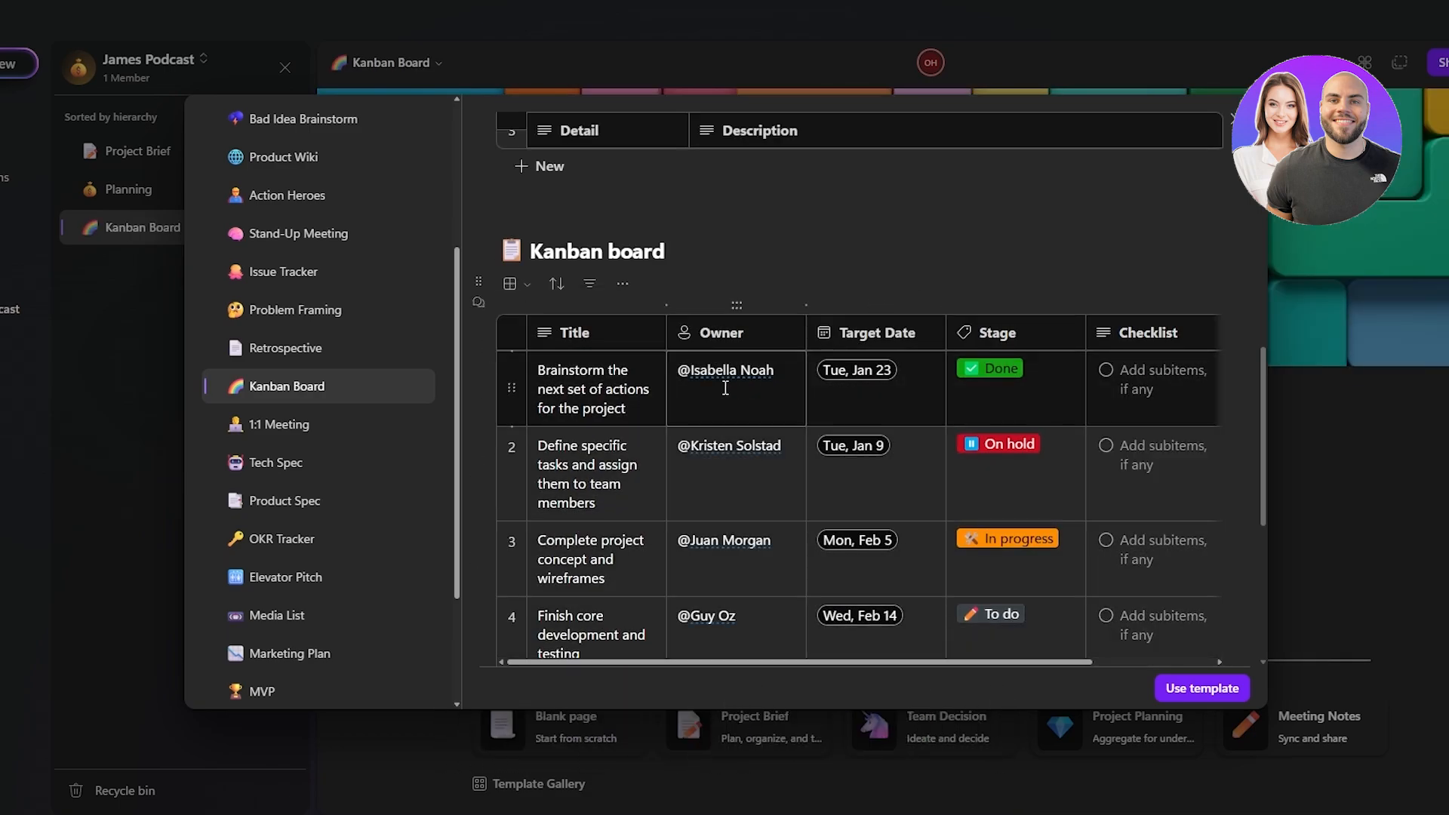
scroll(900, 381, down, 5)
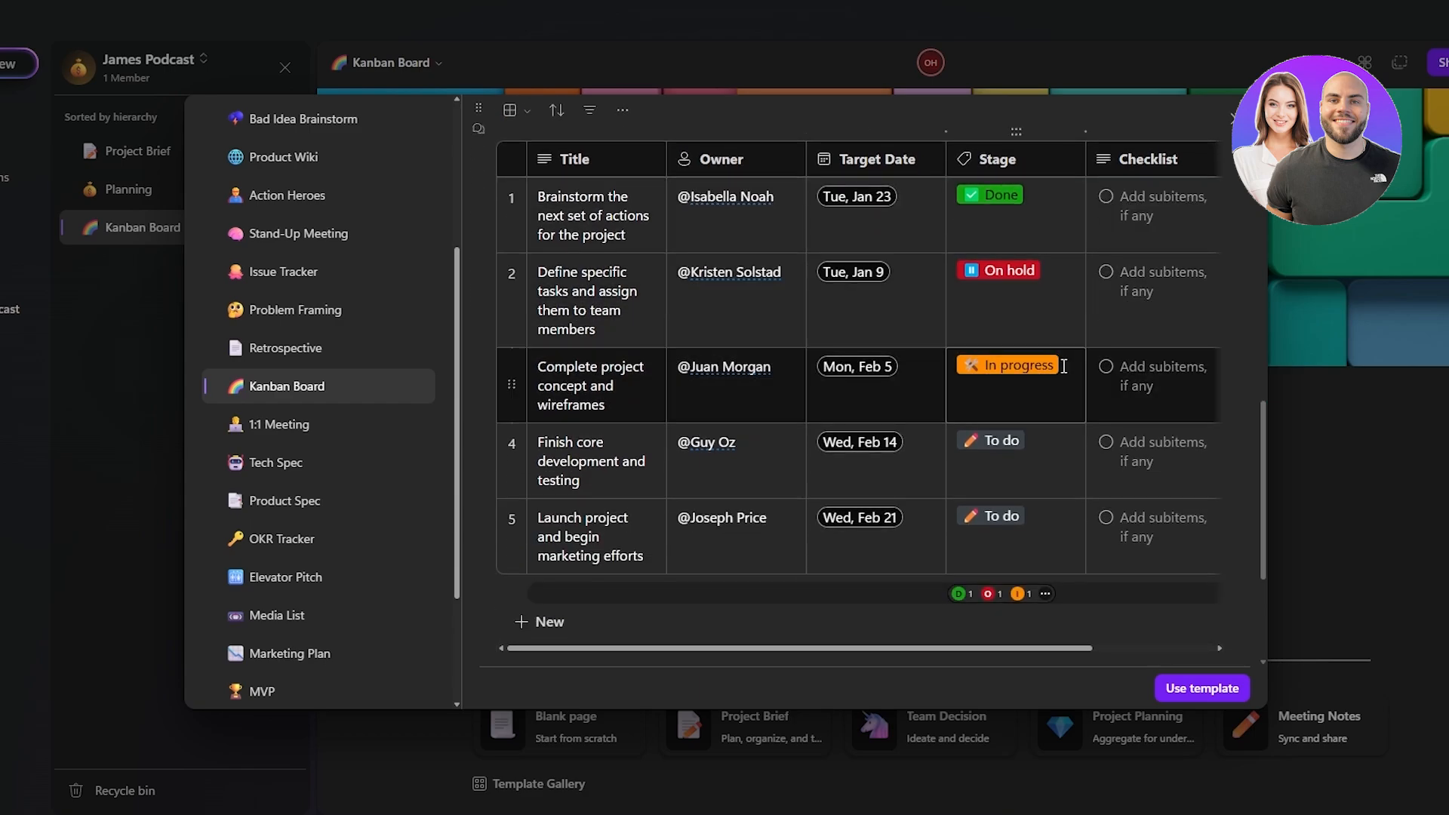
scroll(1115, 426, right, 2)
scroll(1120, 413, left, 2)
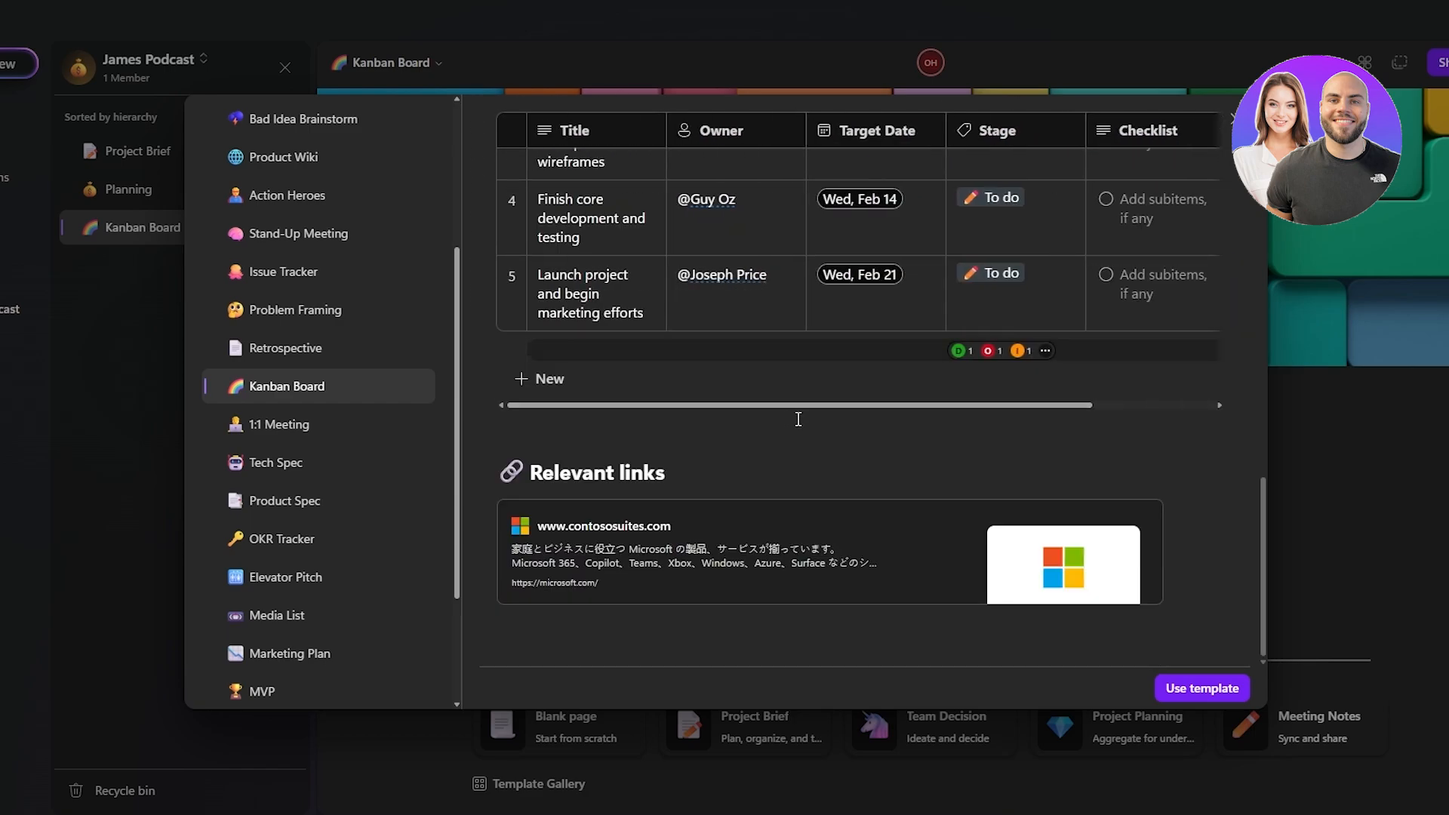
scroll(676, 576, up, 1)
scroll(769, 578, down, 1)
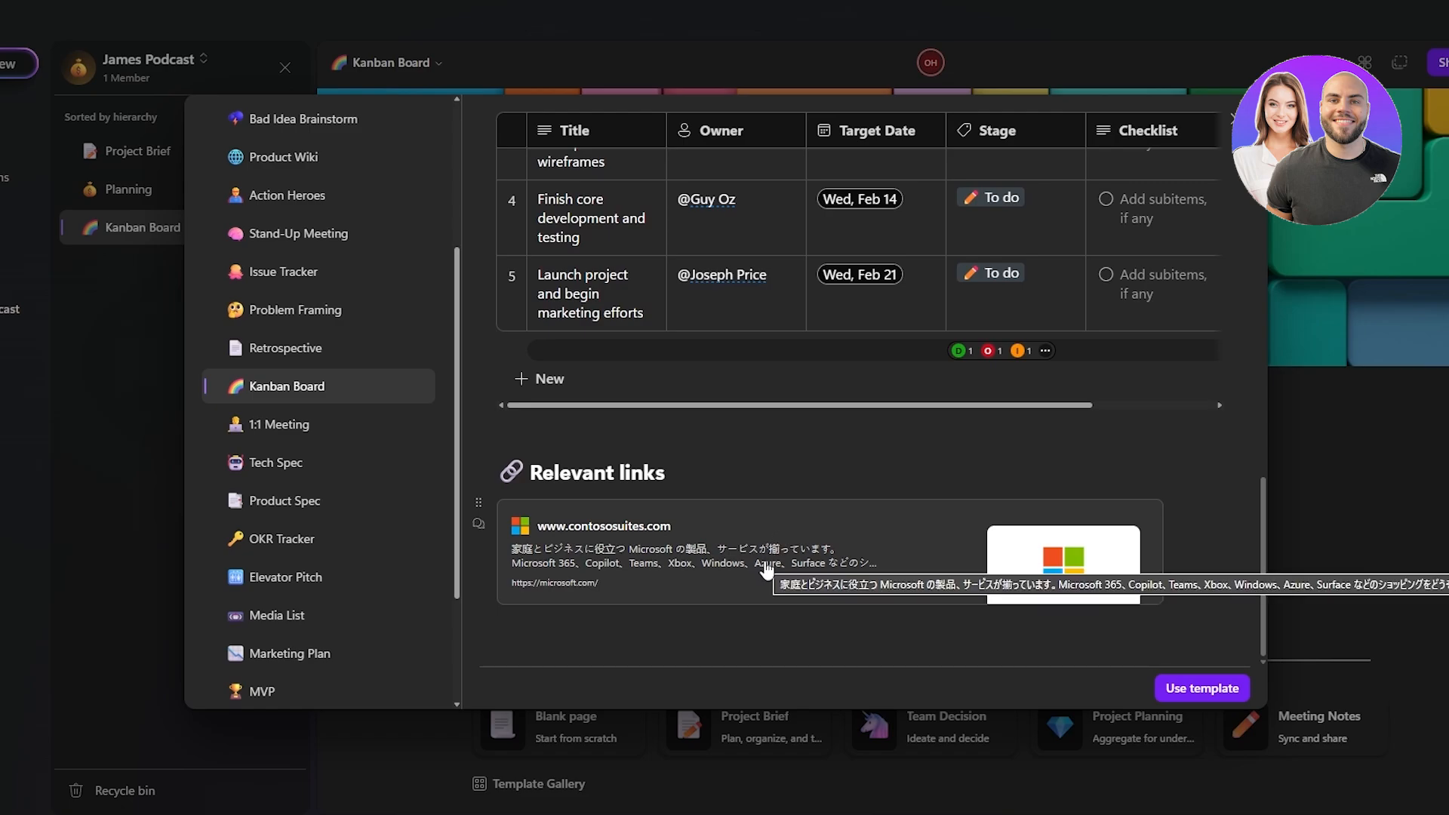
- Preview the Project Planning template, looking over its introduction, roles table and background context
scroll(319, 269, up, 3)
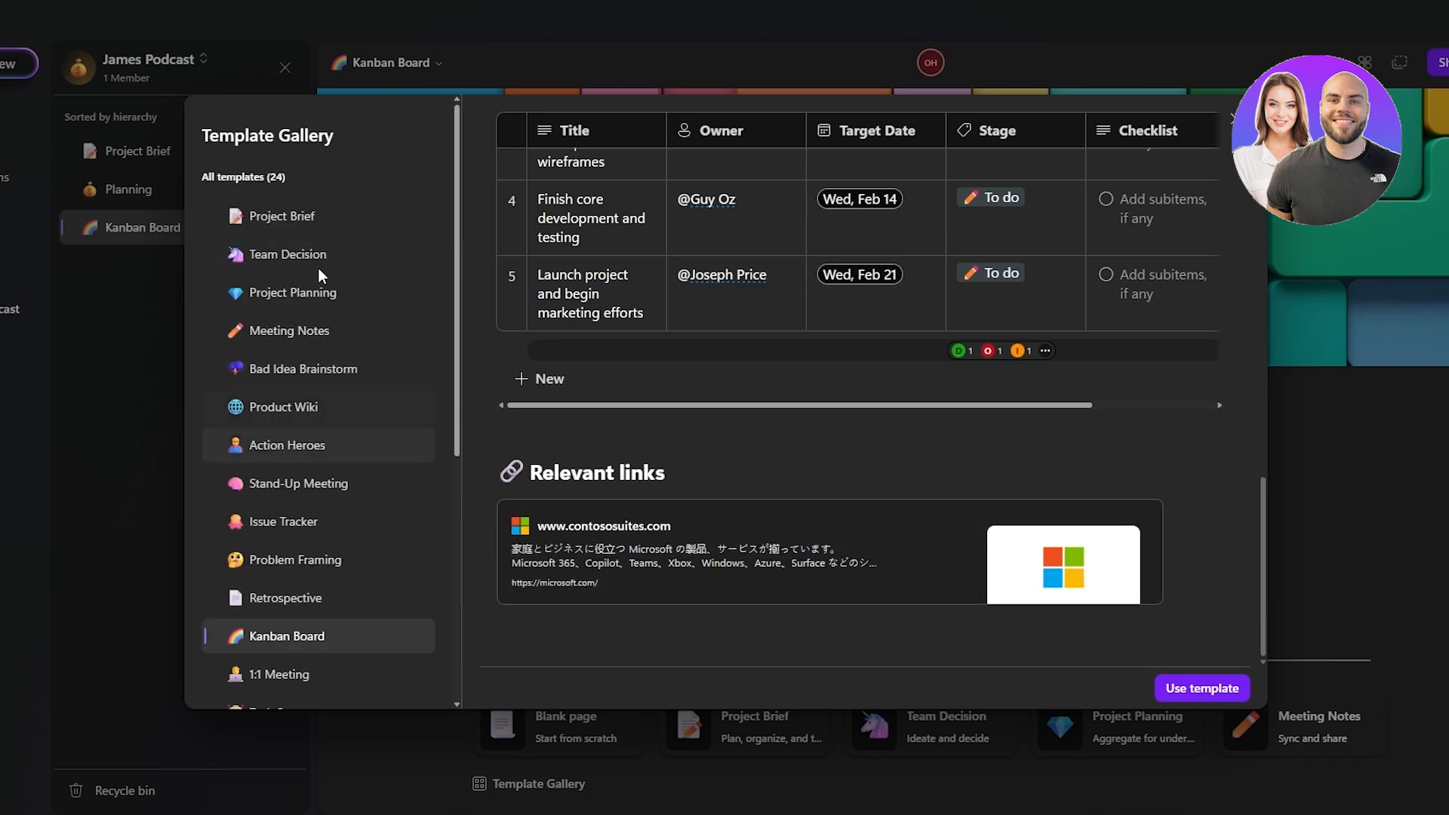
click(341, 305)
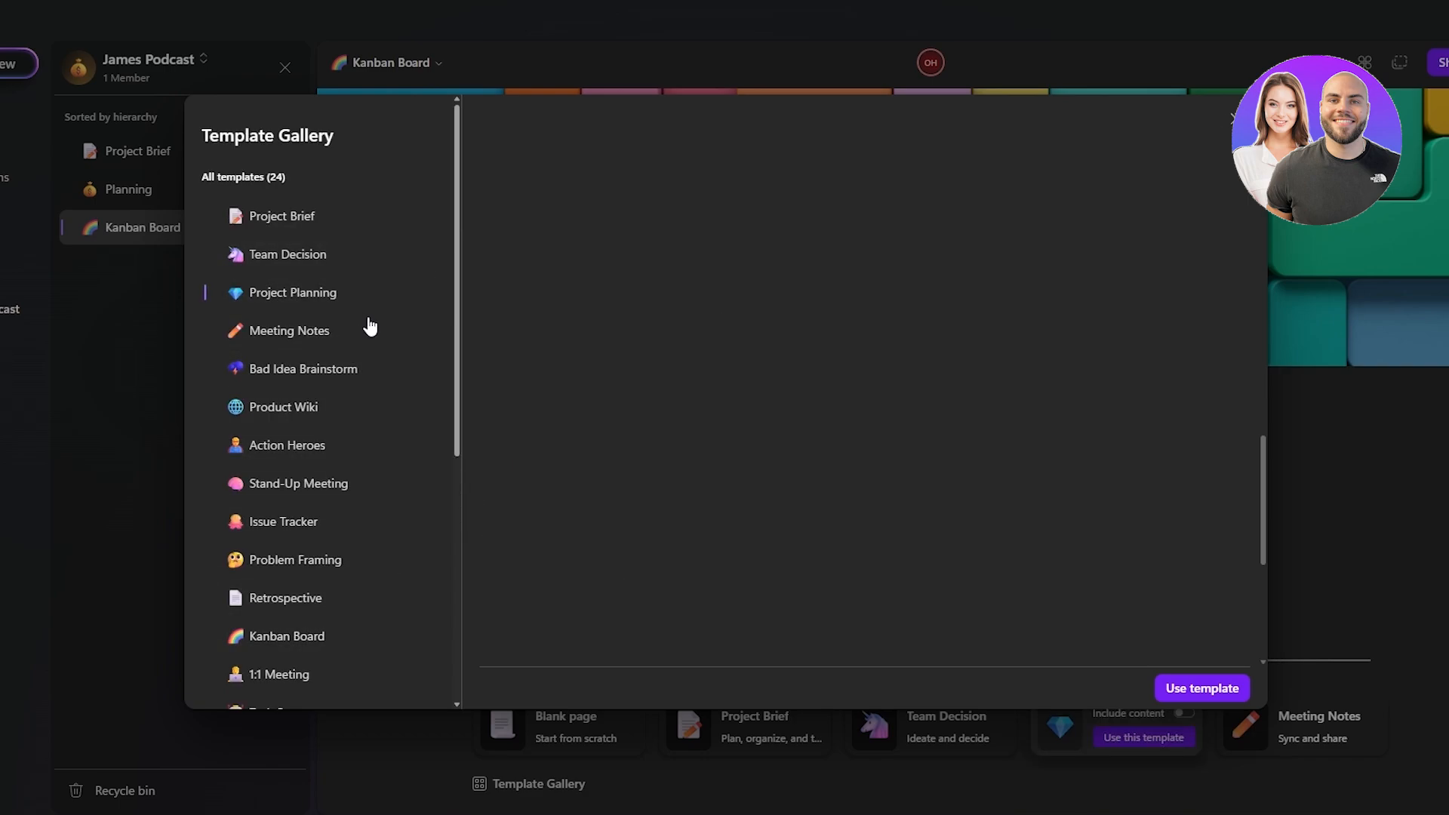
scroll(521, 332, up, 6)
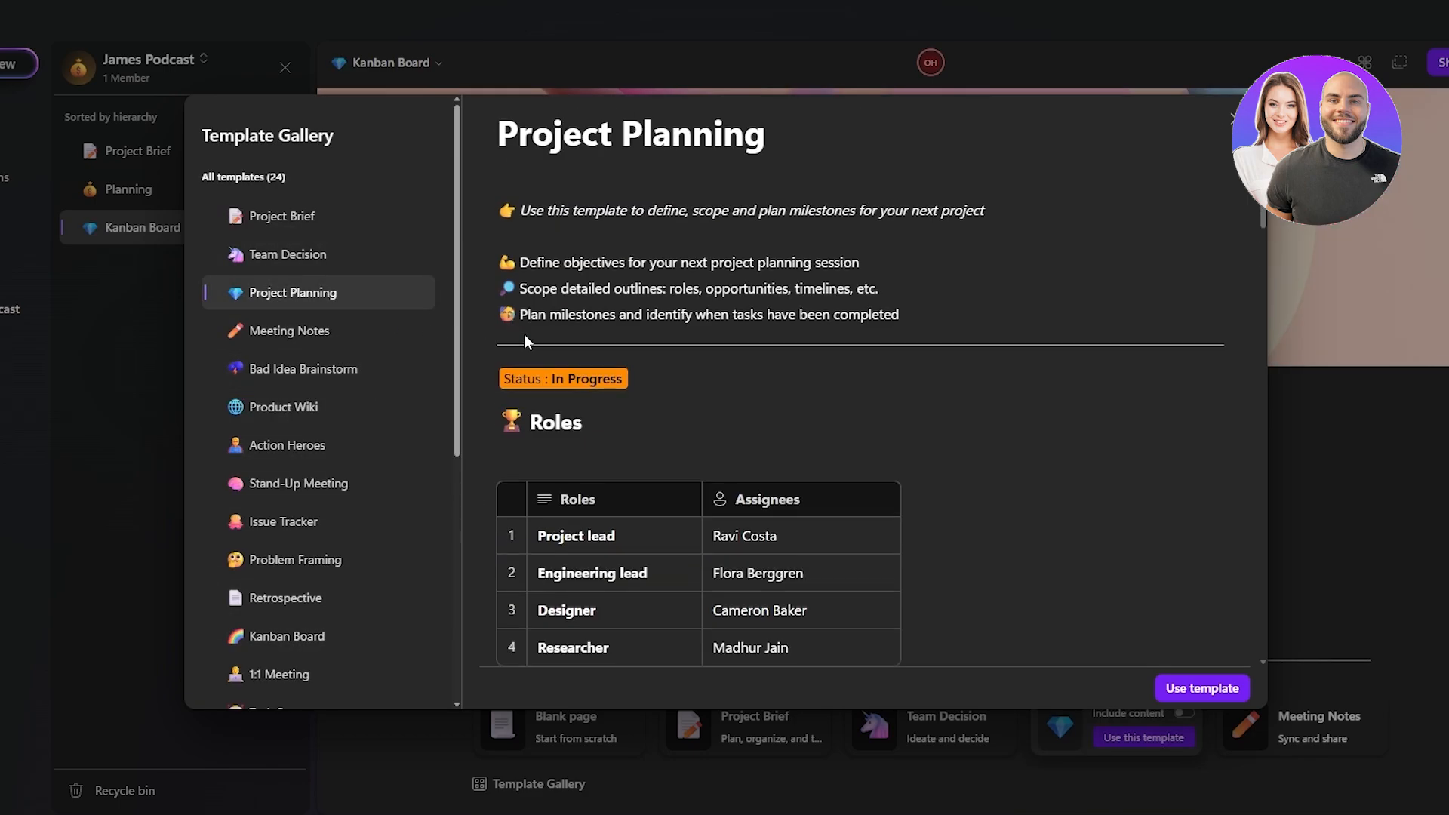
scroll(574, 326, down, 5)
scroll(642, 315, up, 2)
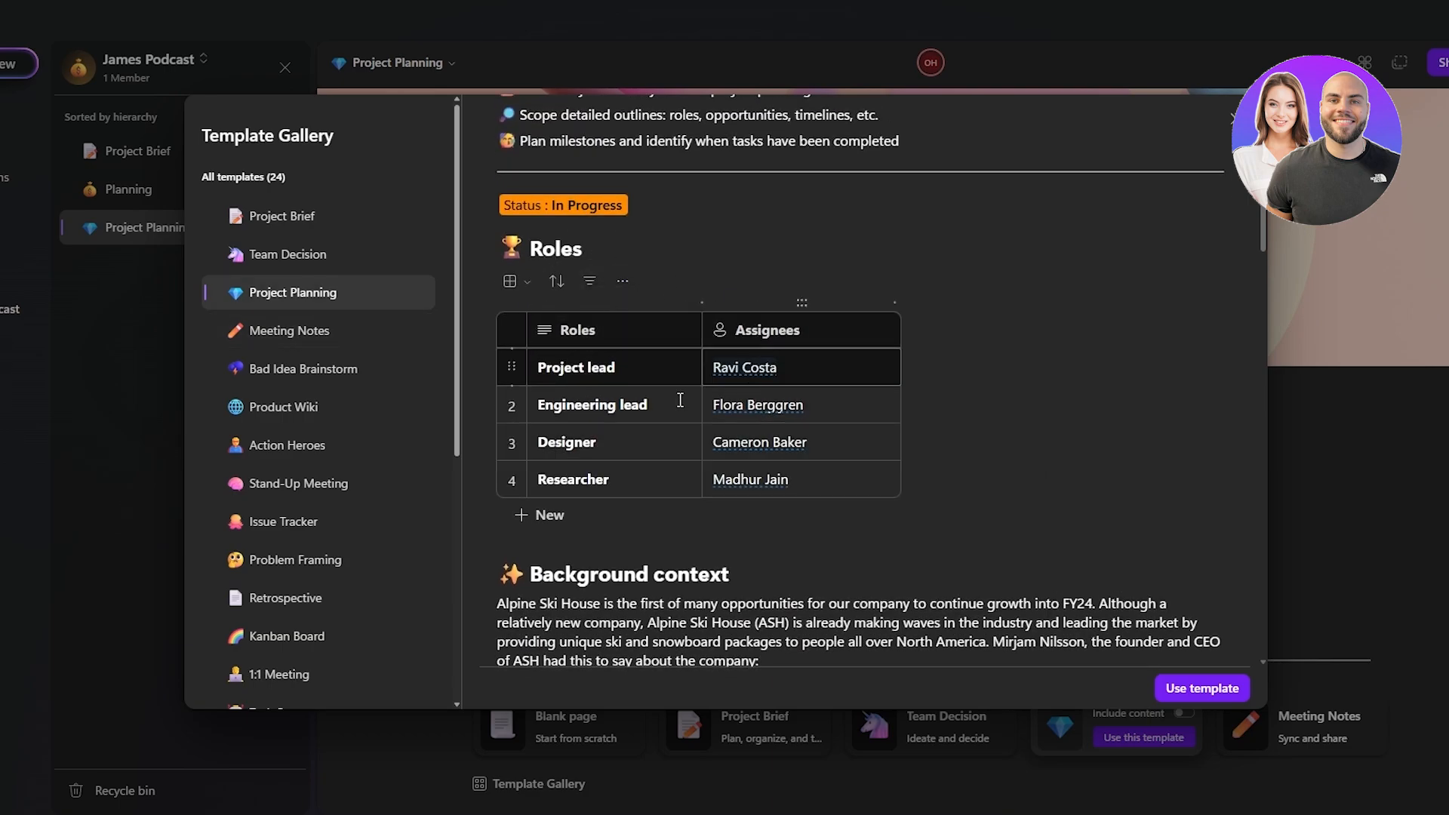
- Examine the rest of the Project Planning template, including its opportunity statement, assignments, goals and milestones
scroll(720, 448, down, 5)
scroll(720, 449, down, 9)
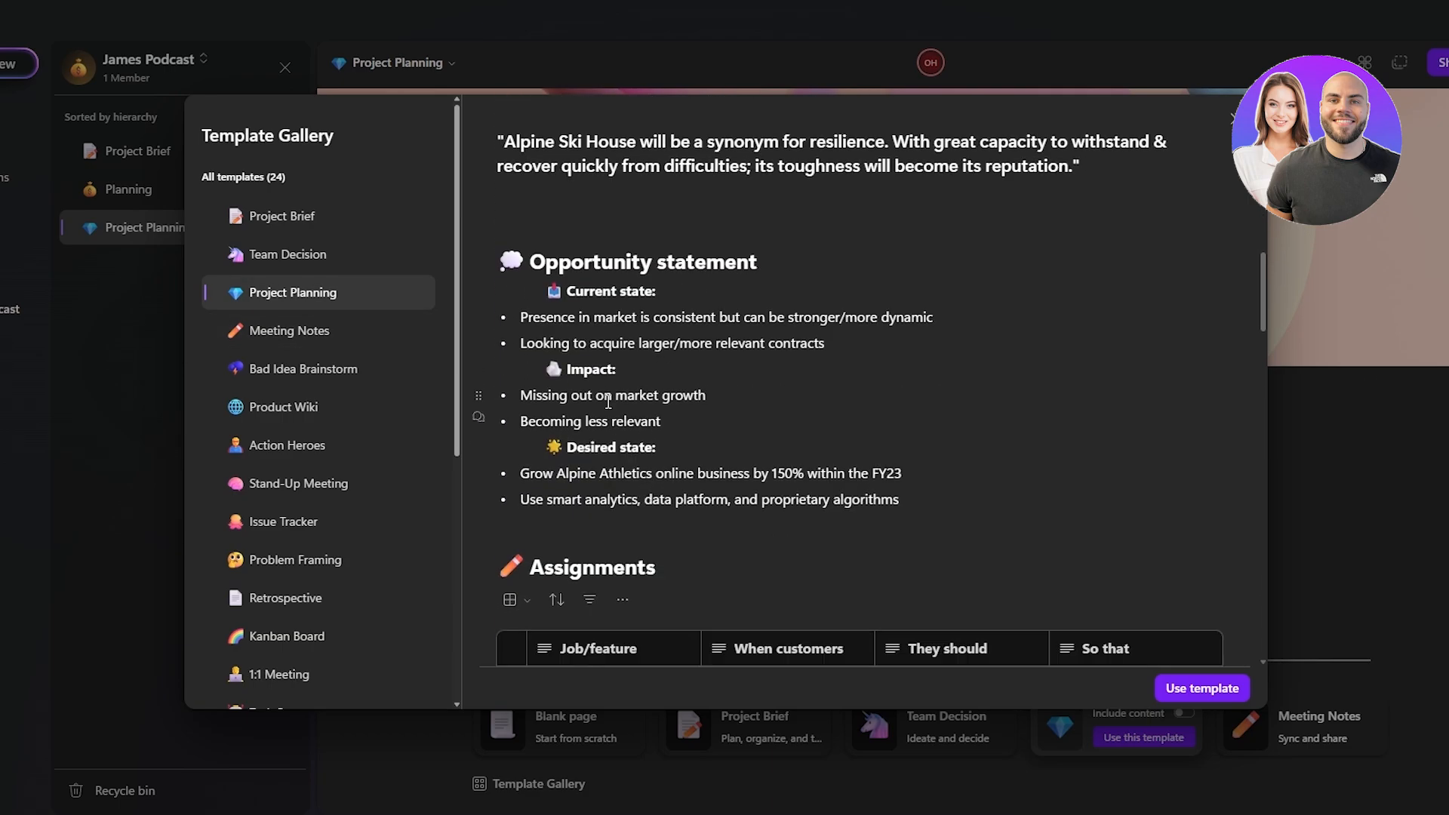
scroll(744, 378, down, 7)
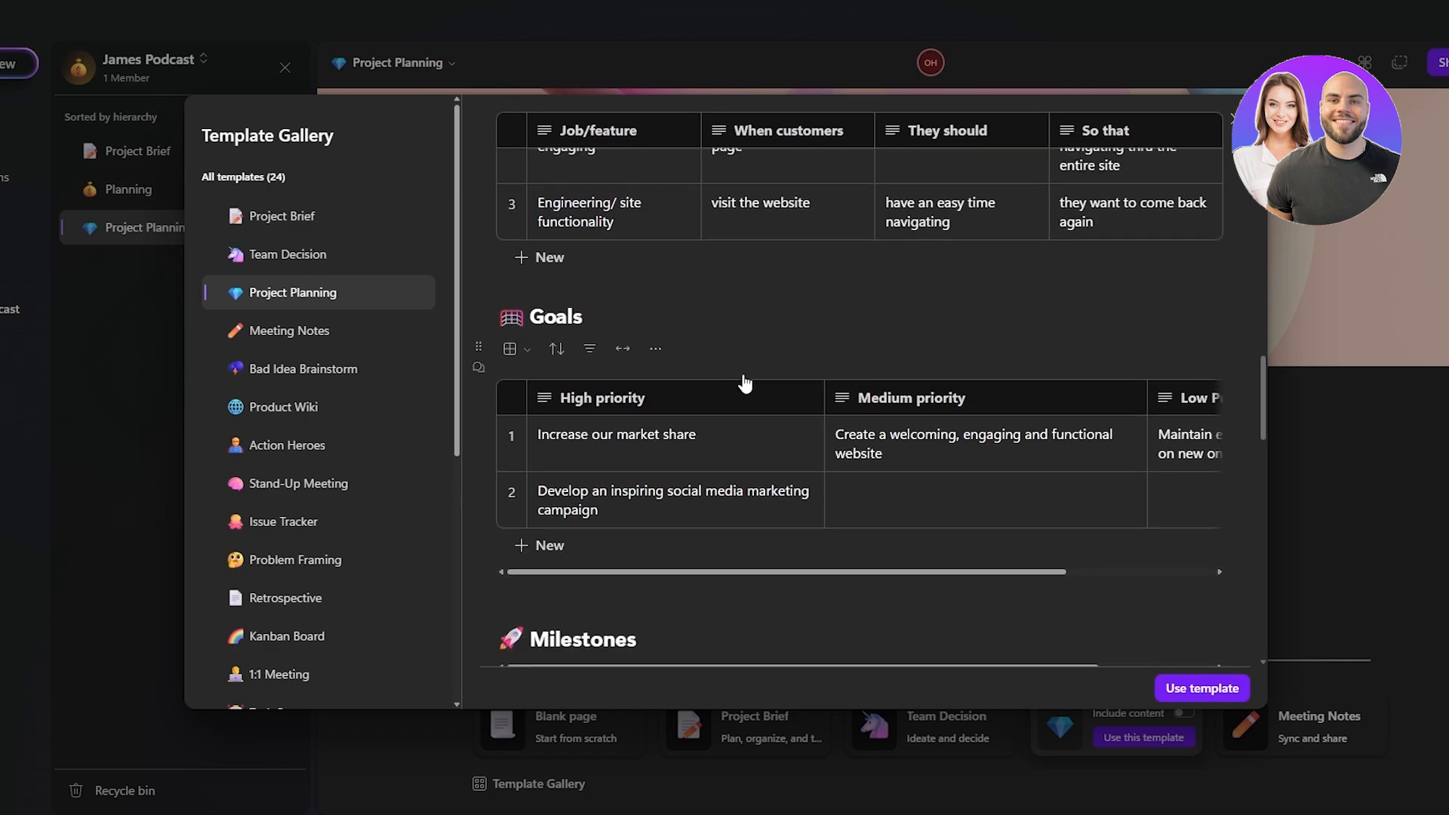
- Leave the Template Gallery and title the untitled page Introduction
click(1281, 561)
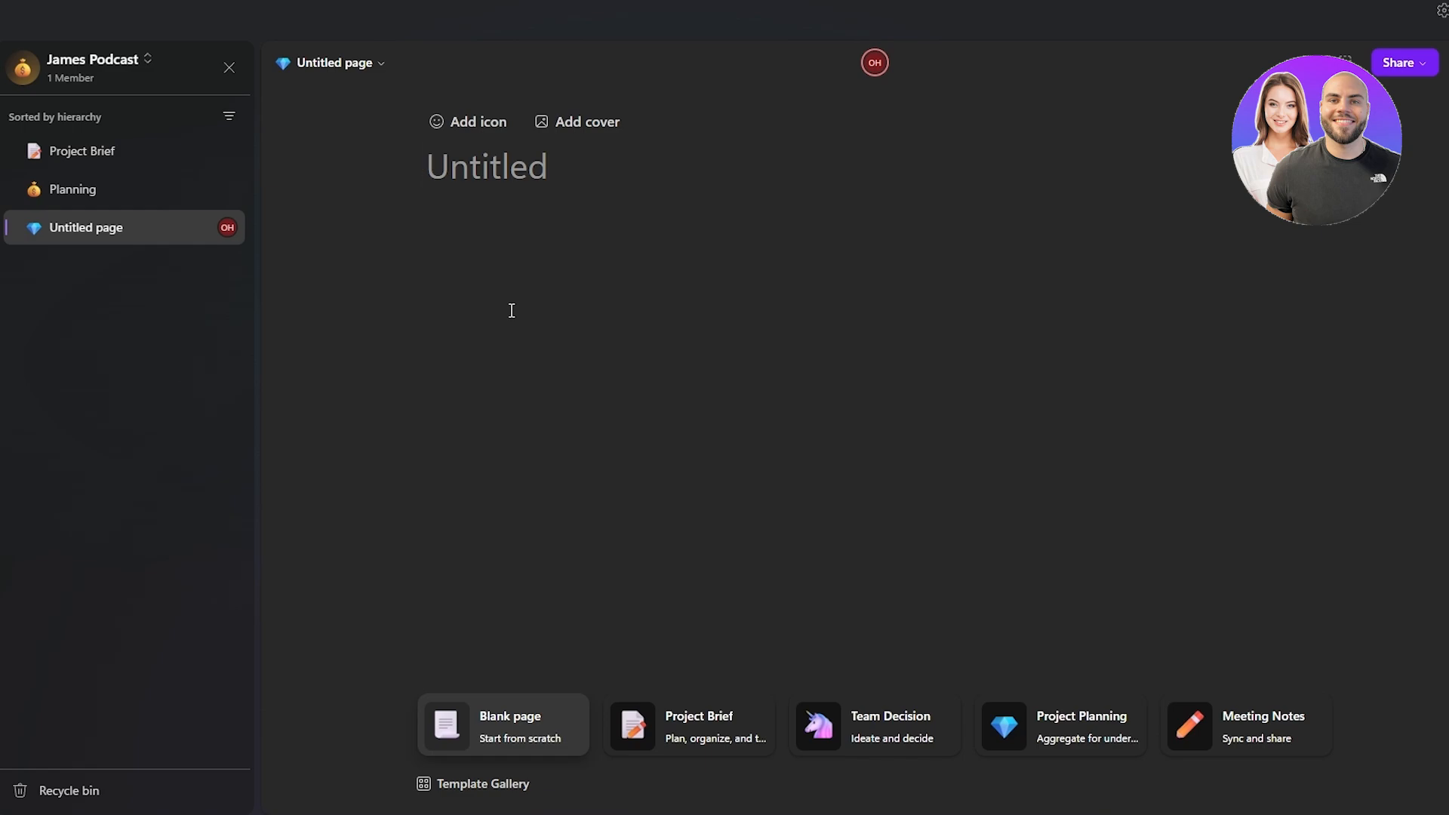
text(Introduction)
key(Return)
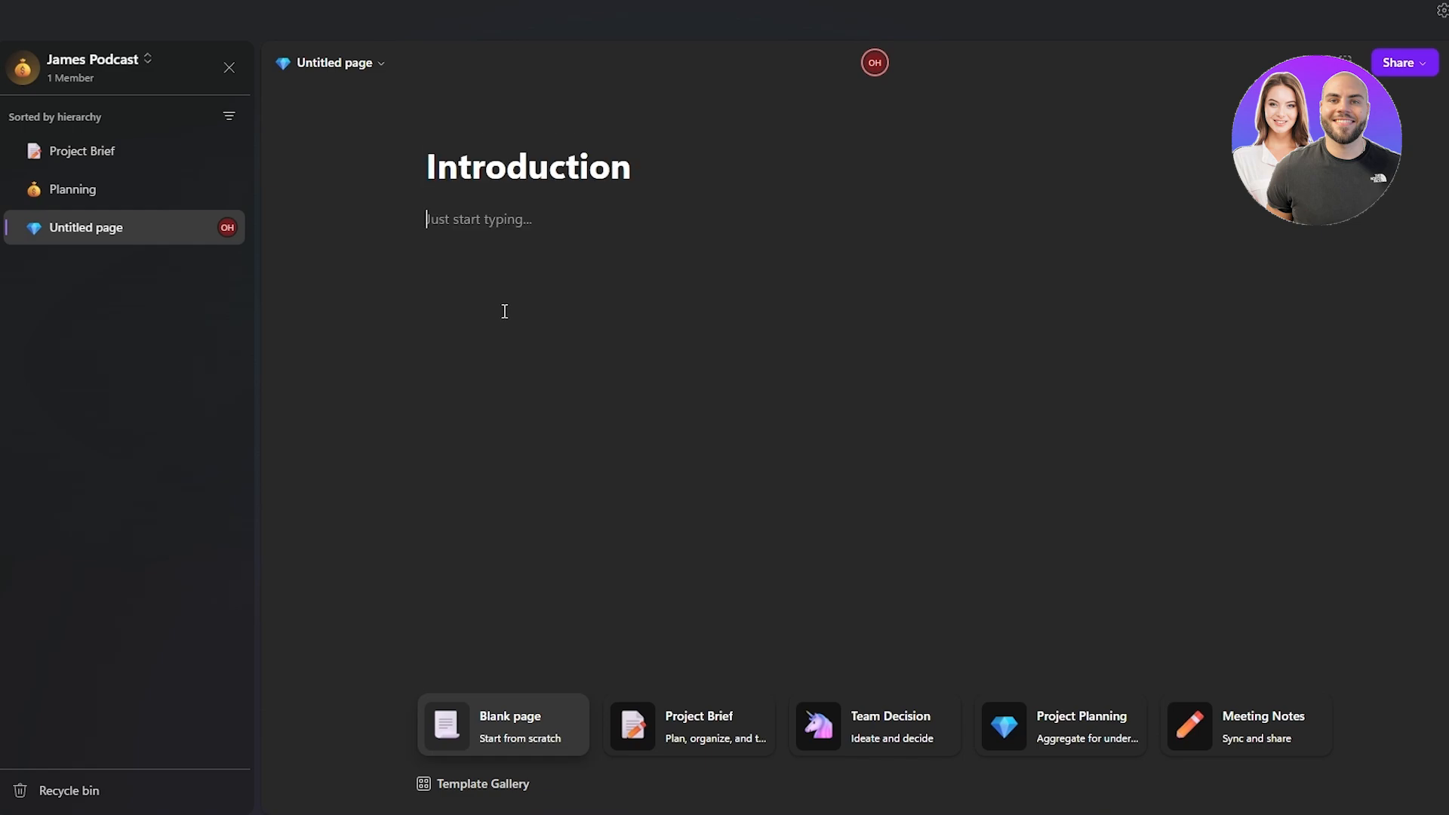
- Add the Workflow cover image of colourful paper speech bubbles to the page and give it a waving hand icon
click(582, 122)
scroll(499, 363, down, 5)
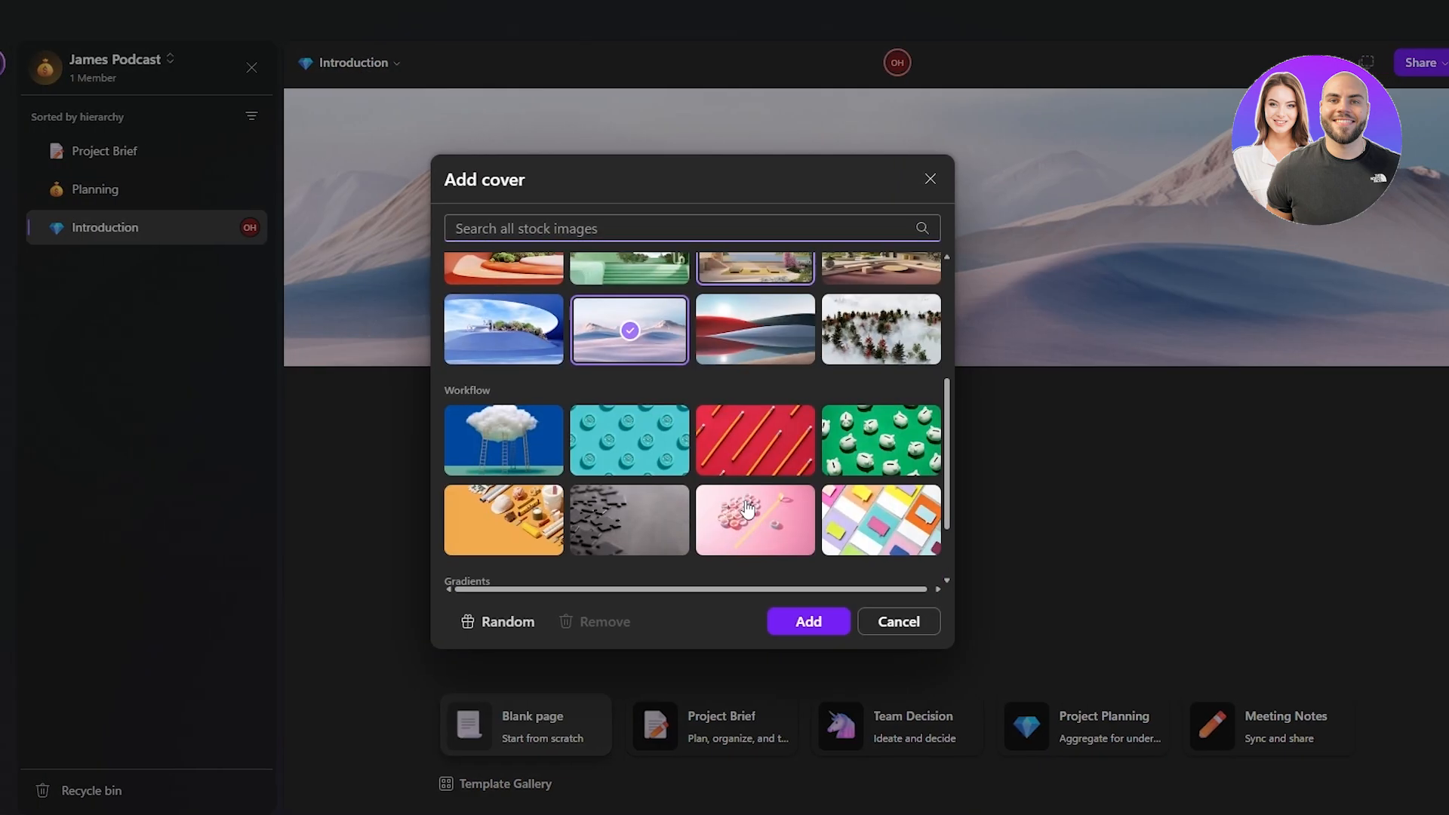
click(868, 456)
click(849, 622)
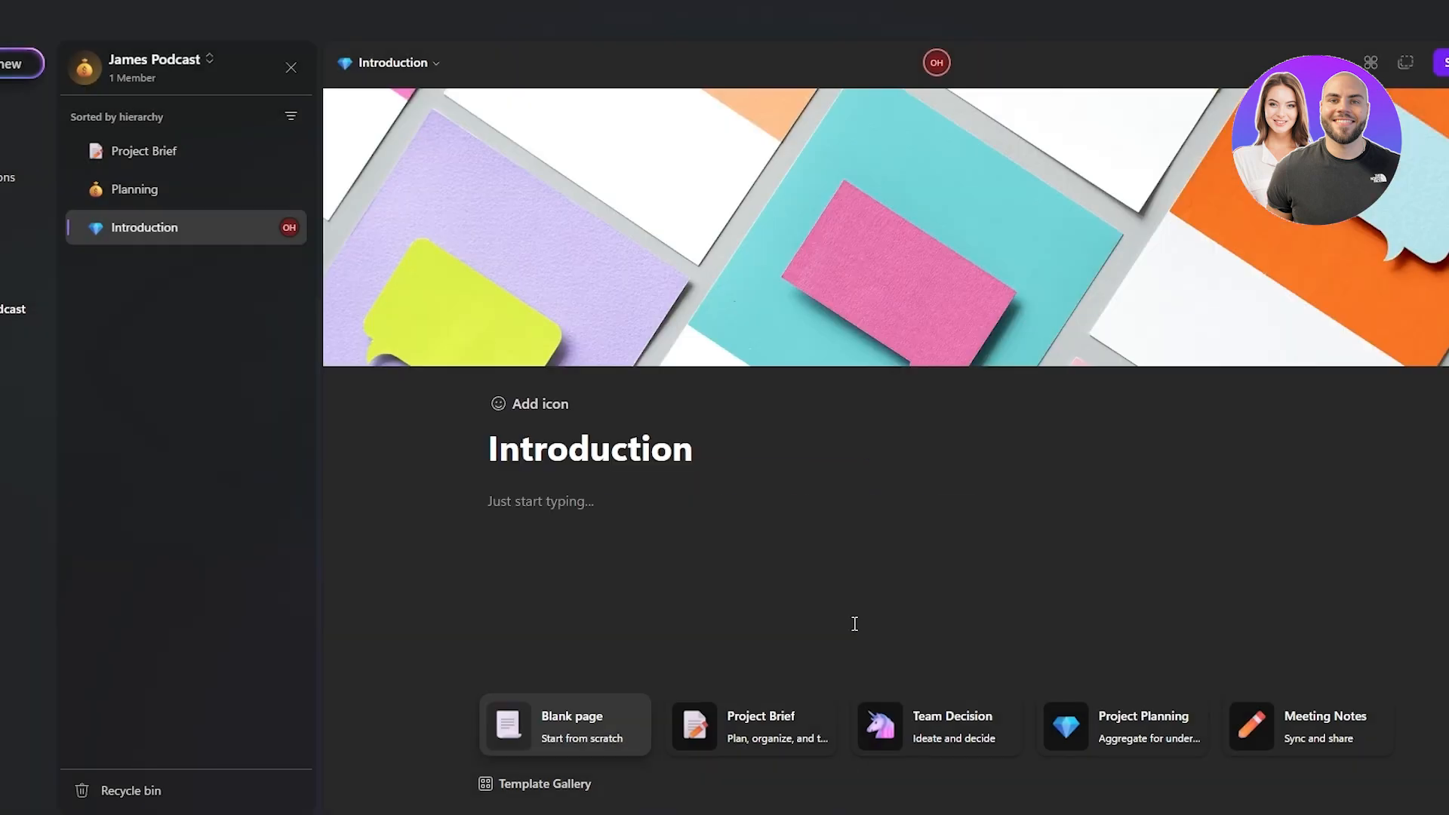
click(452, 407)
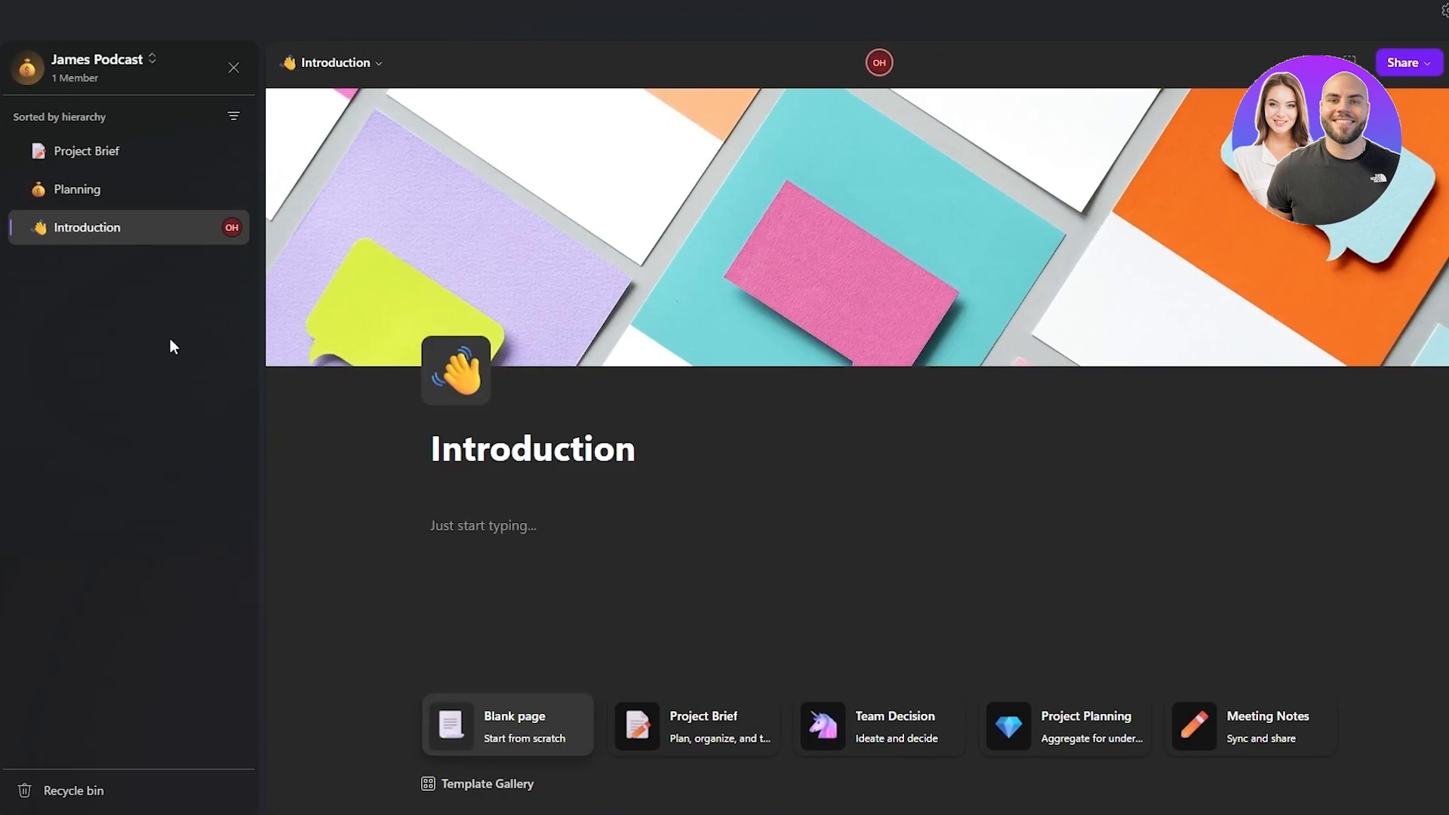
- Apply the Heading 1 style to the empty line under the Introduction title
click(434, 527)
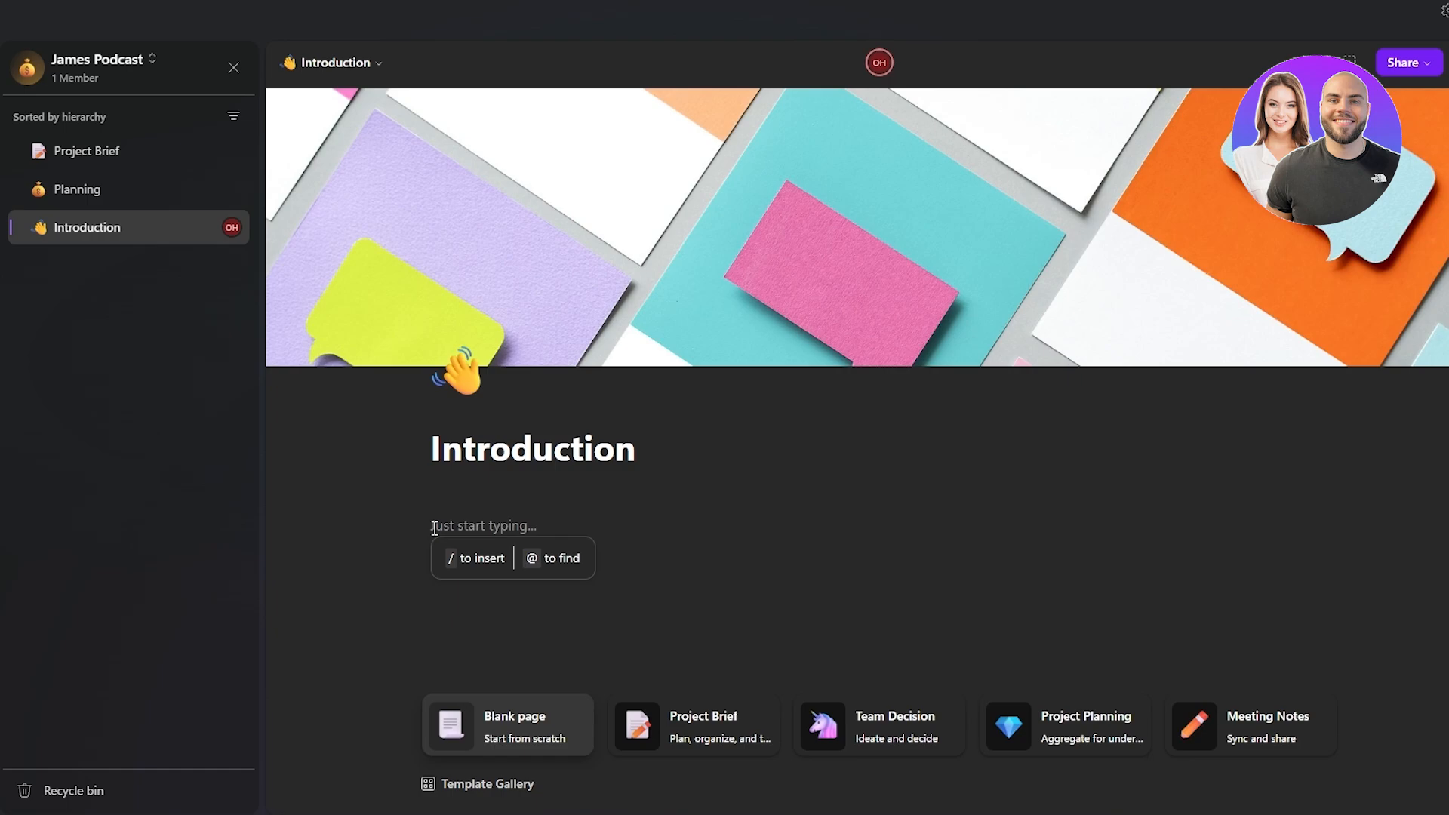
click(455, 578)
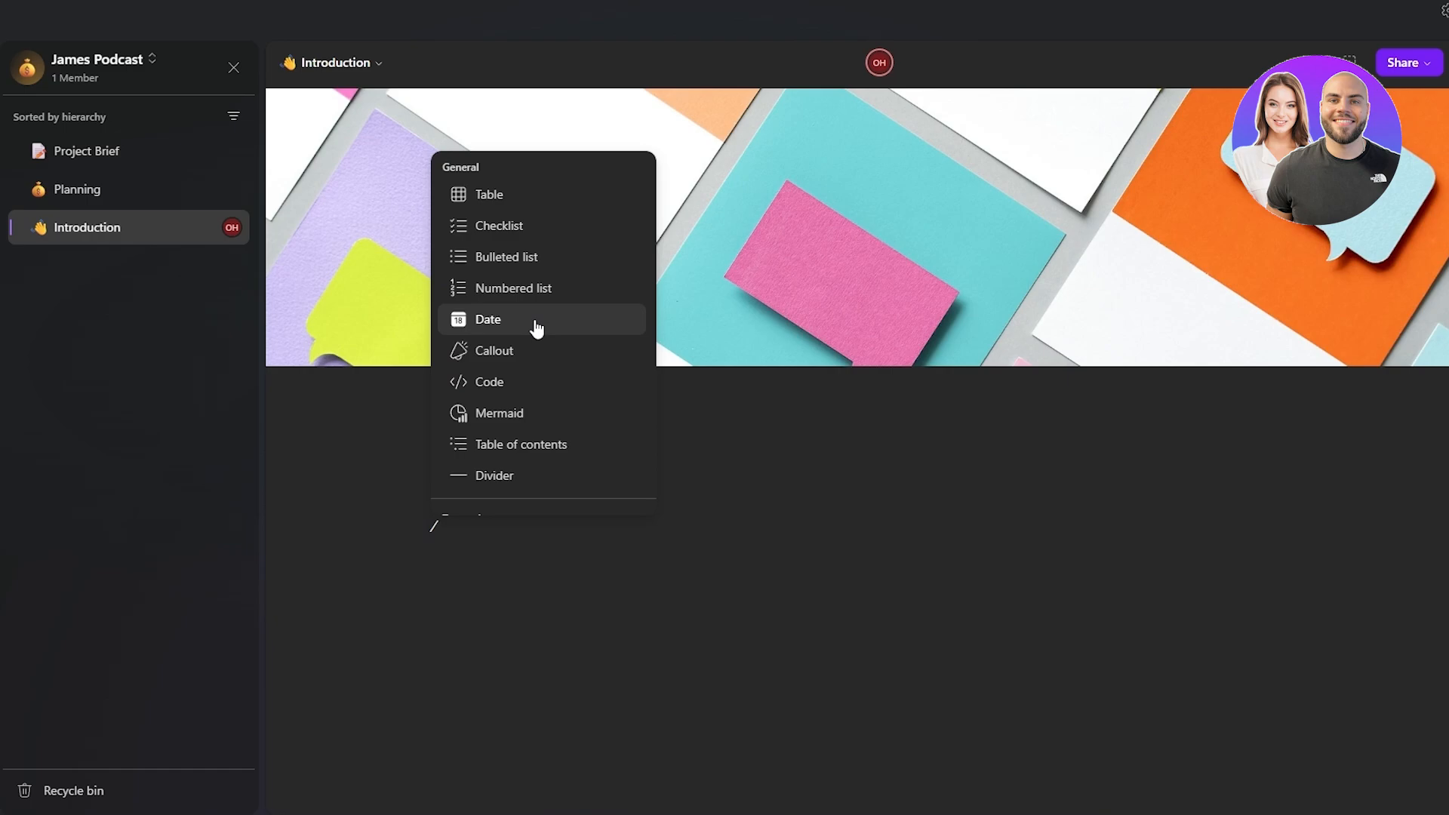
scroll(541, 375, down, 3)
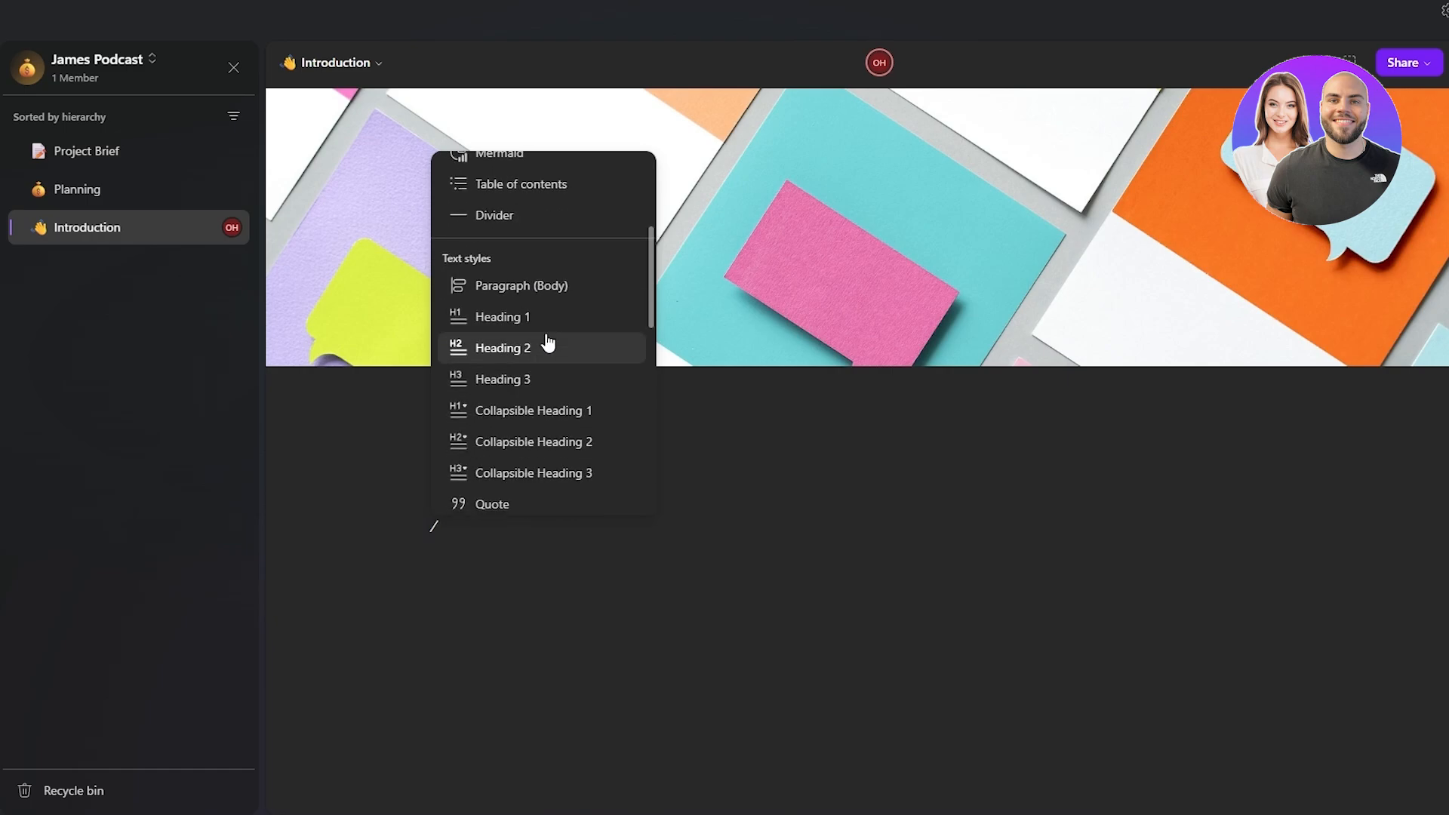
click(544, 320)
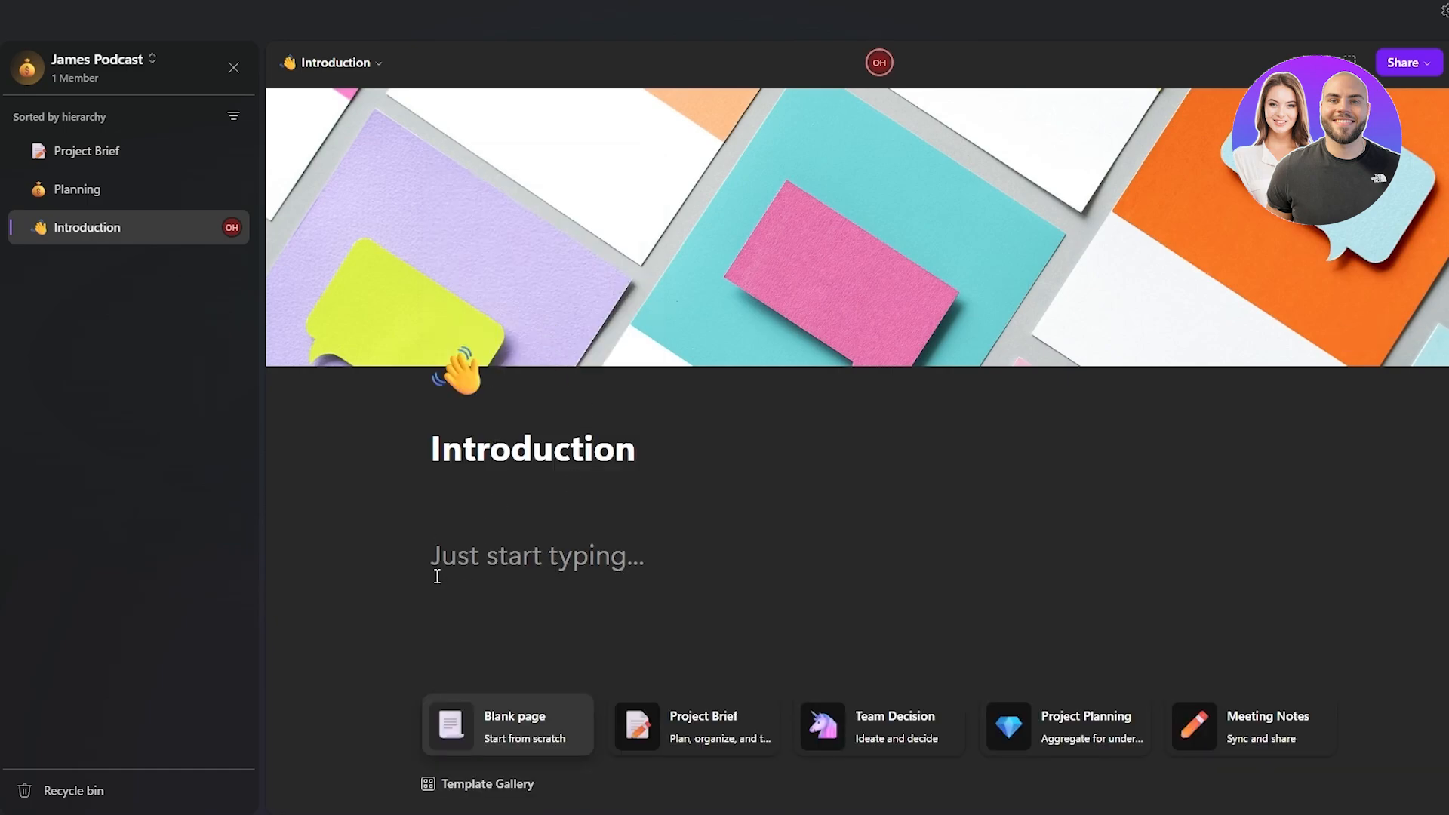
- Look through all the insertable elements, from general items and text styles to templates, communication, media and connected apps
text(/)
scroll(550, 388, down, 2)
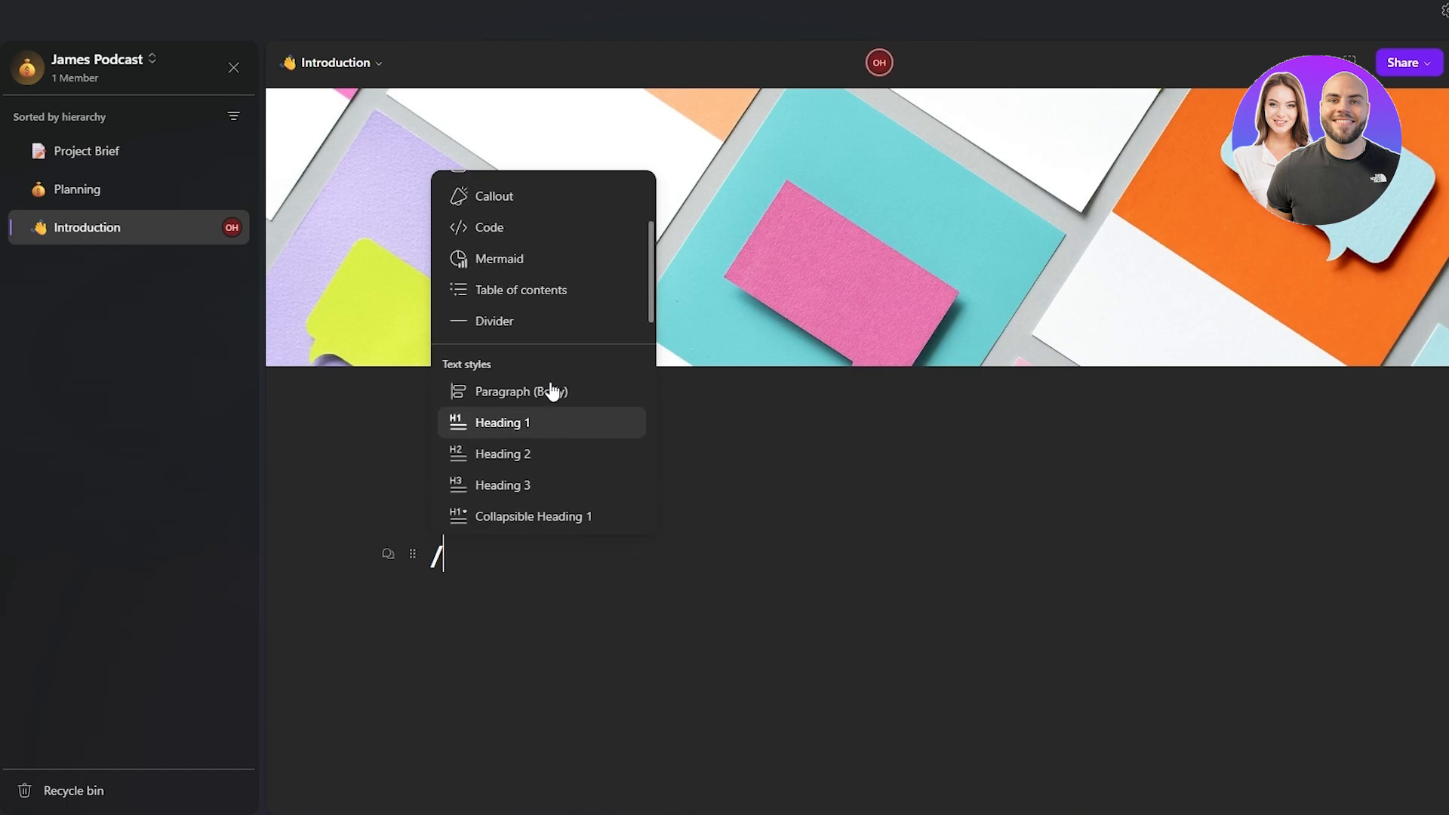
scroll(560, 406, down, 3)
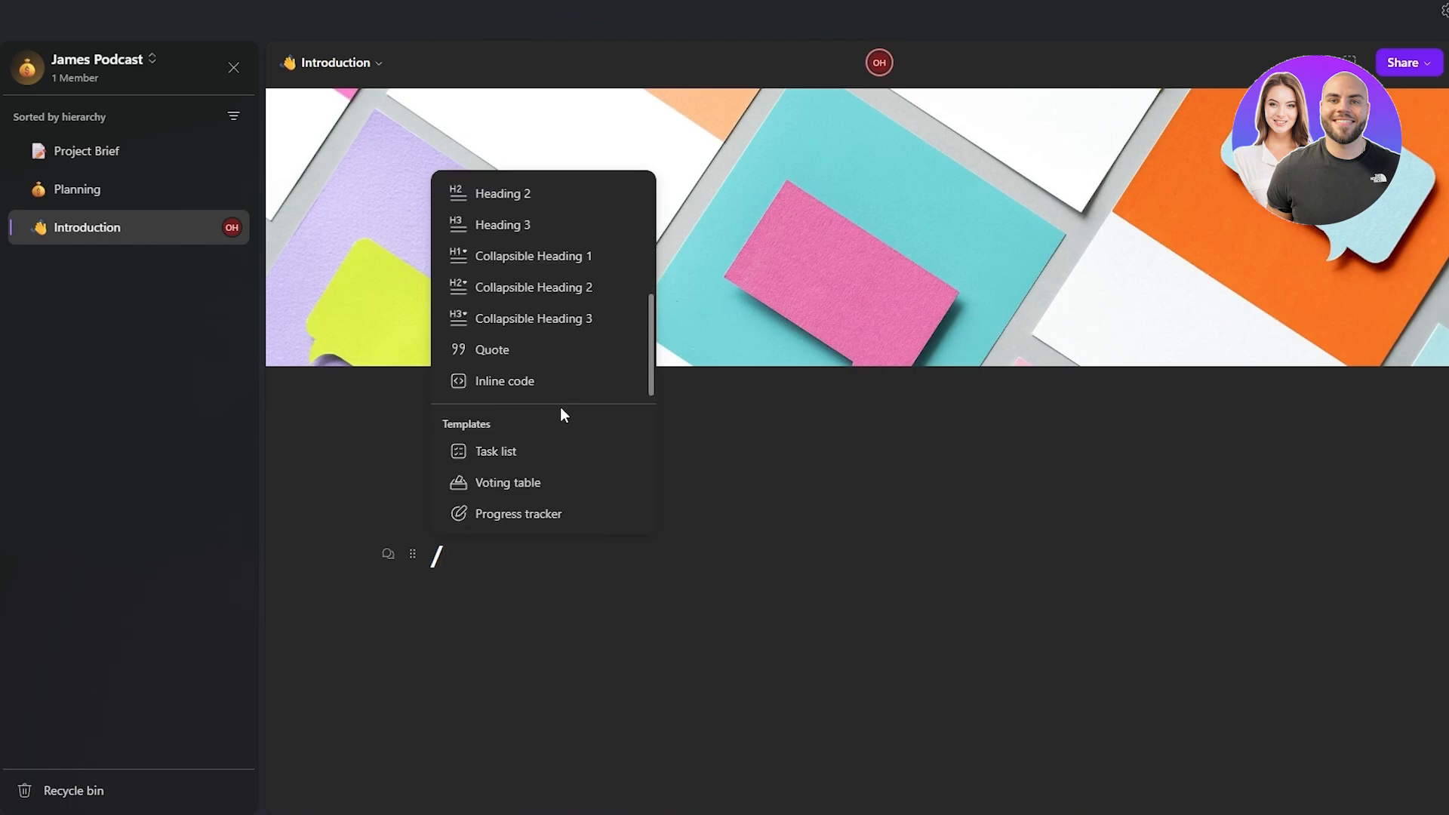
scroll(549, 417, down, 3)
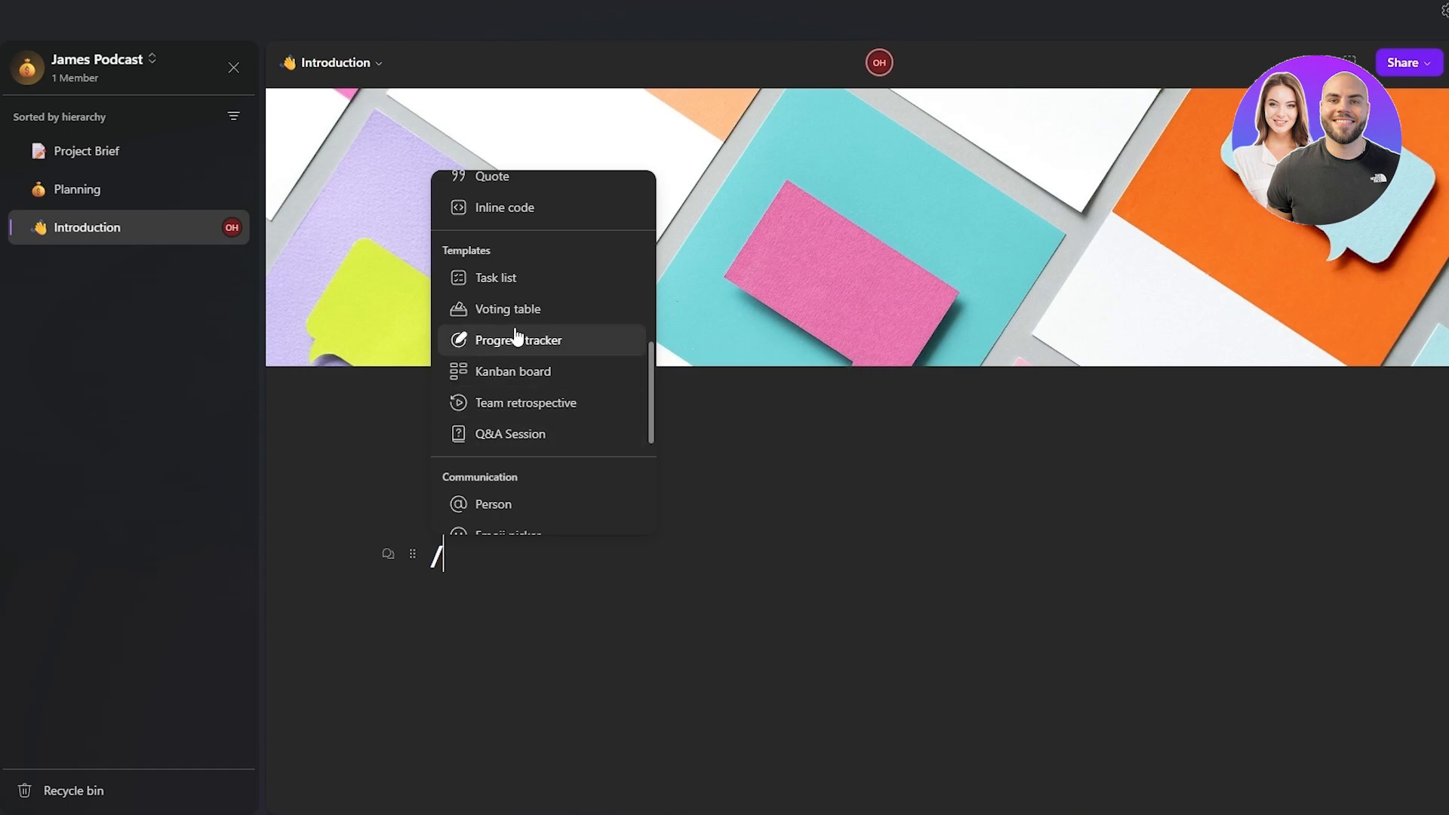
scroll(560, 408, down, 4)
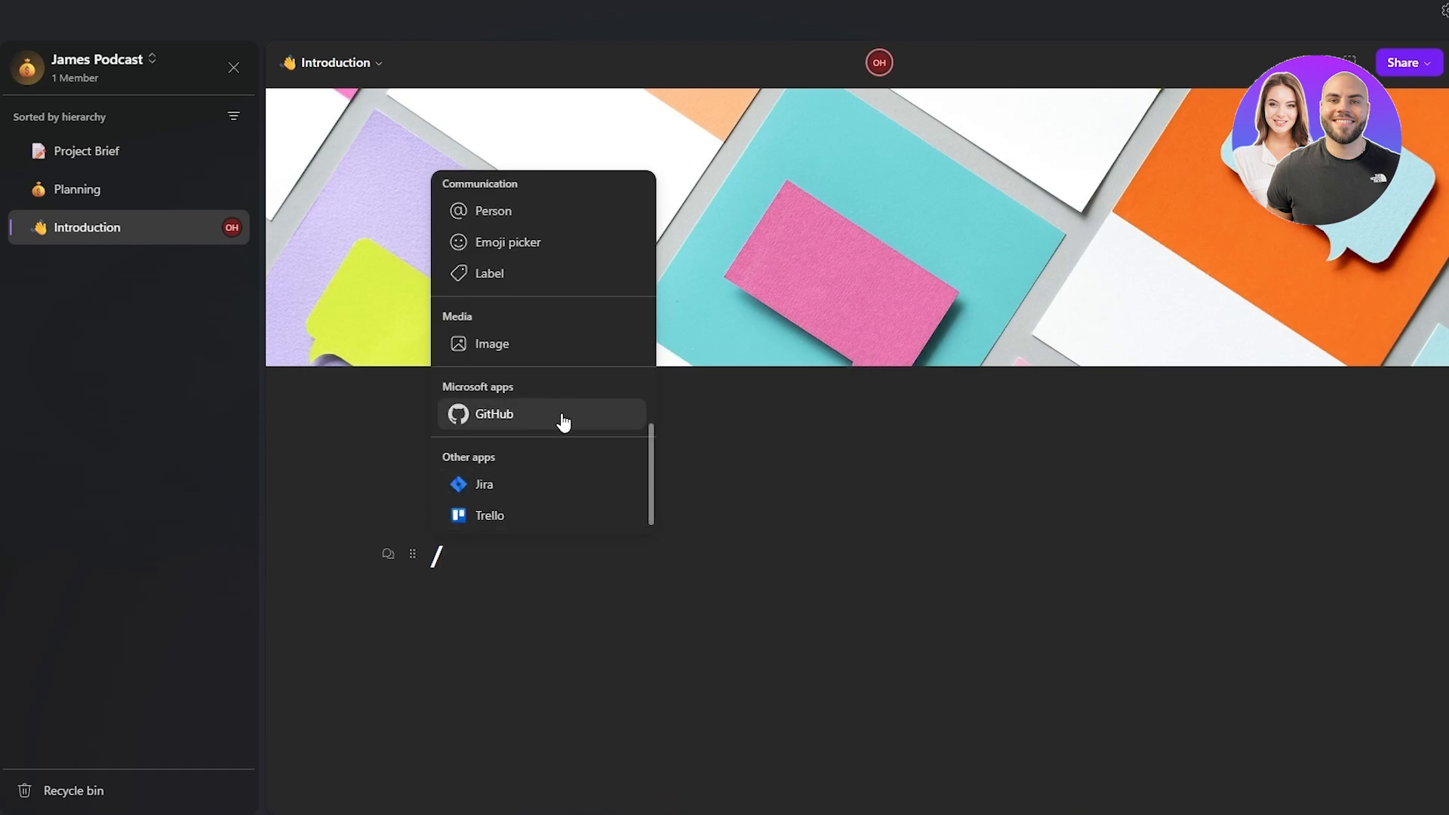
scroll(562, 422, up, 10)
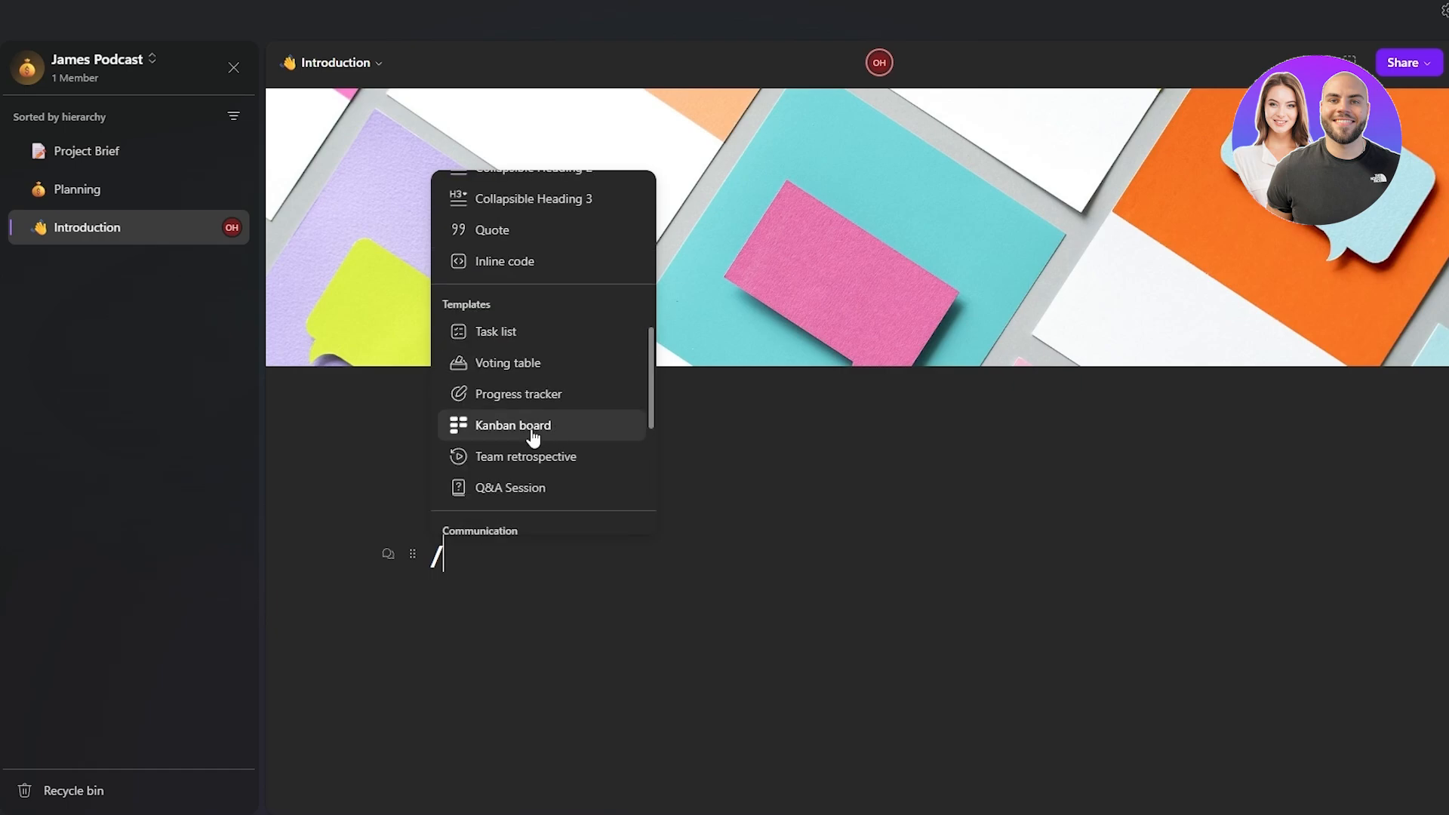
scroll(521, 457, up, 2)
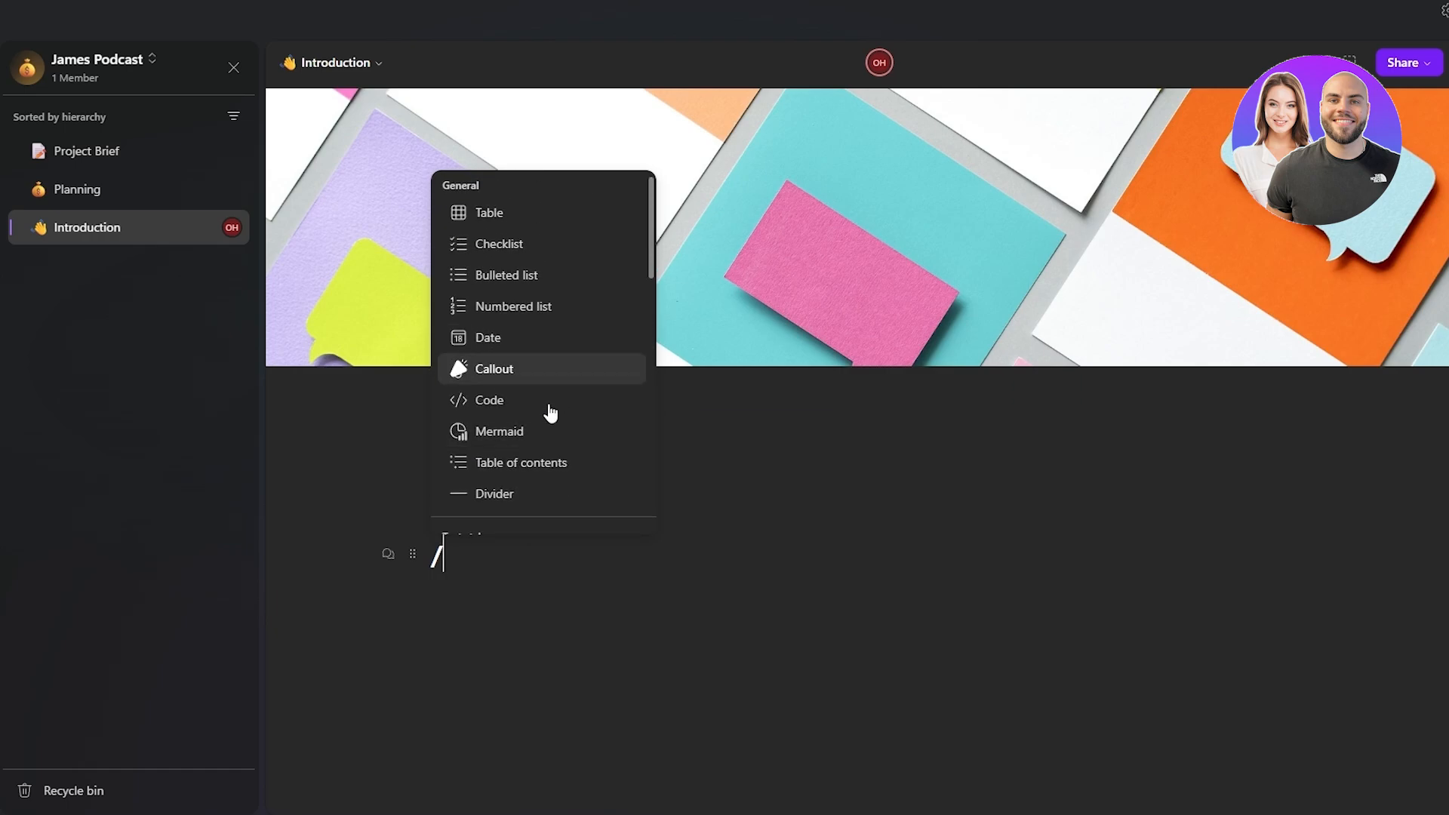
scroll(550, 397, down, 4)
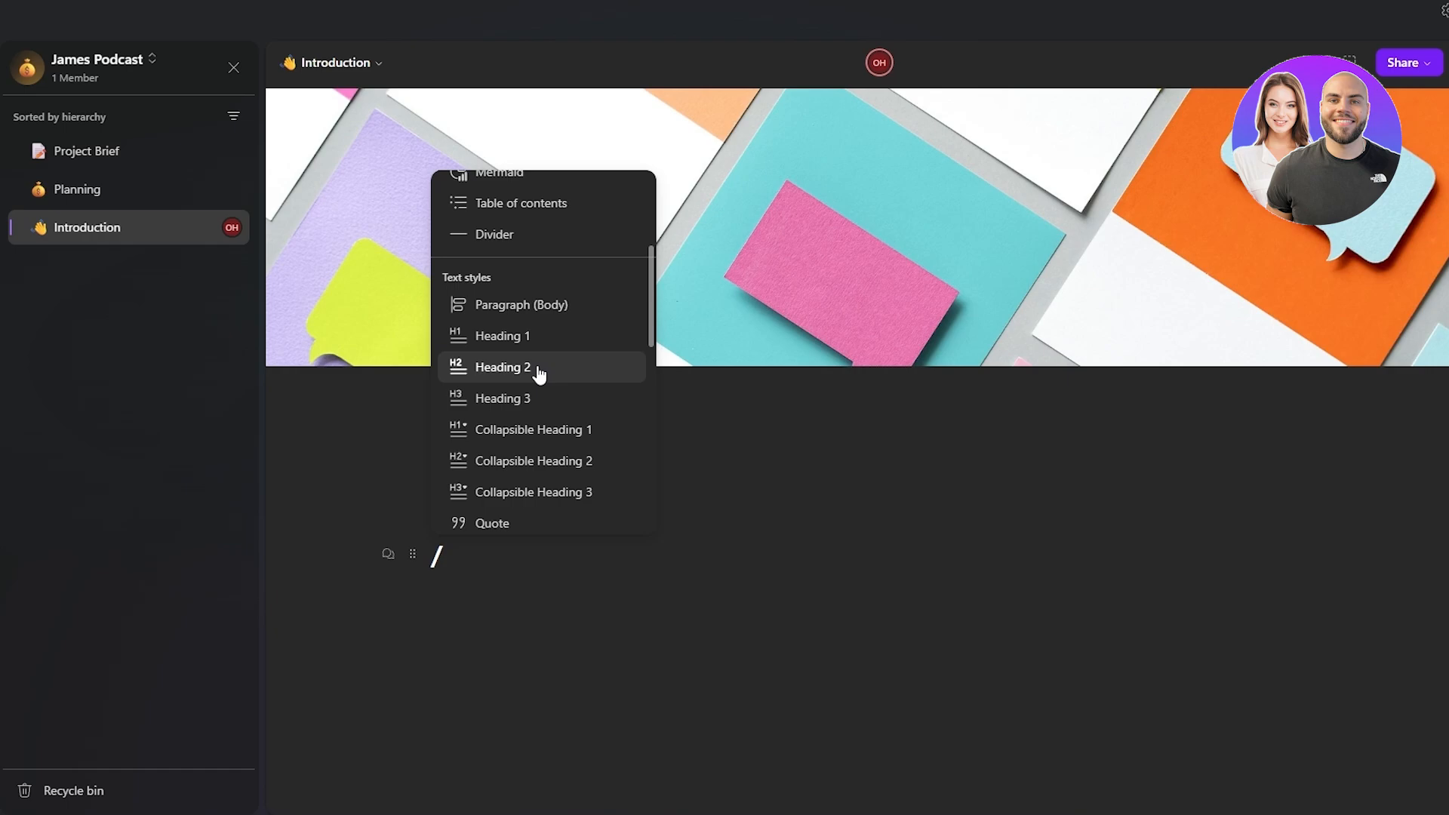
key(BackSpace)
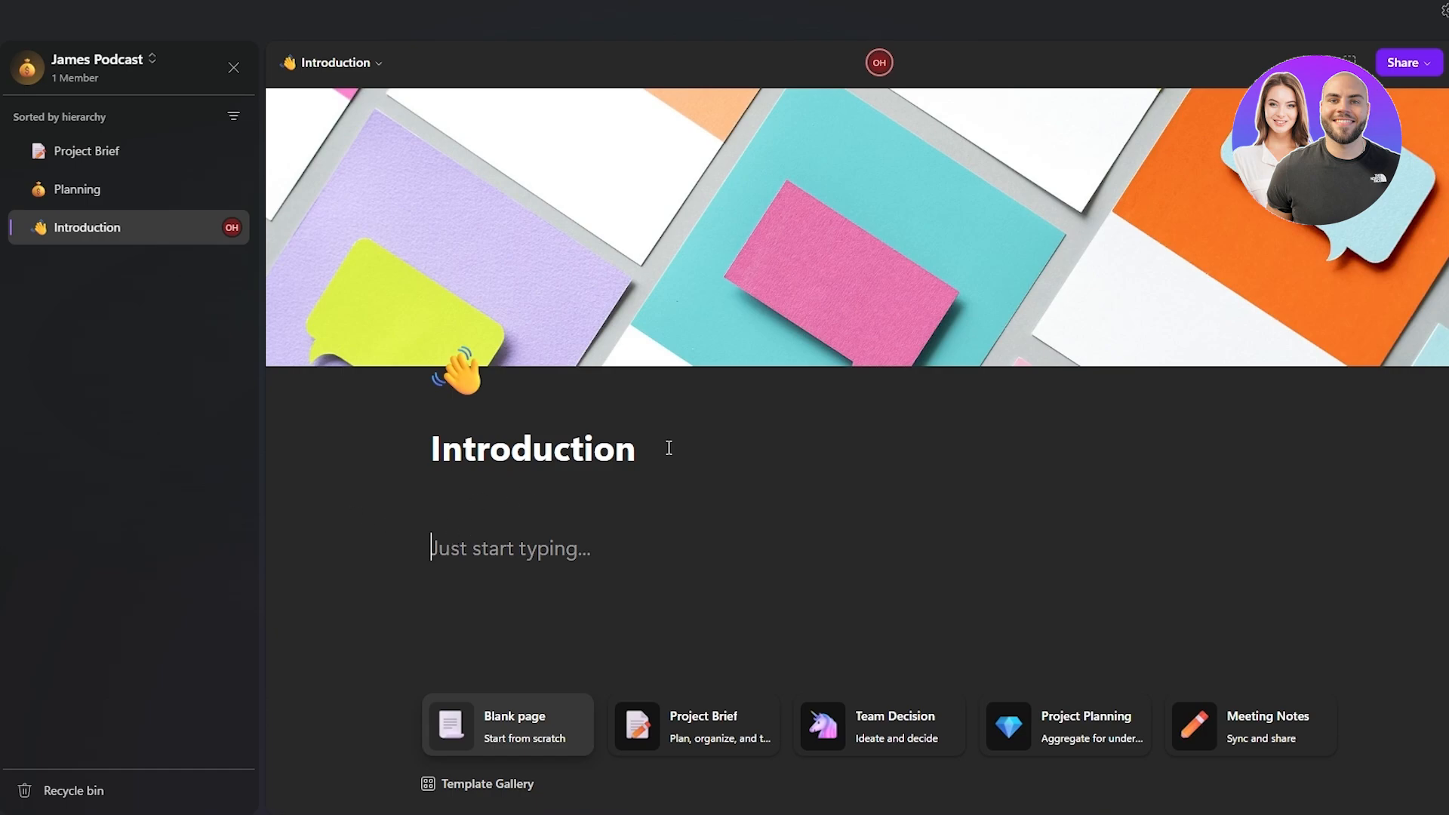
- Set the empty line to Paragraph (Body) and enter the text "Welcome to the Team"
text(/)
scroll(601, 424, up, 5)
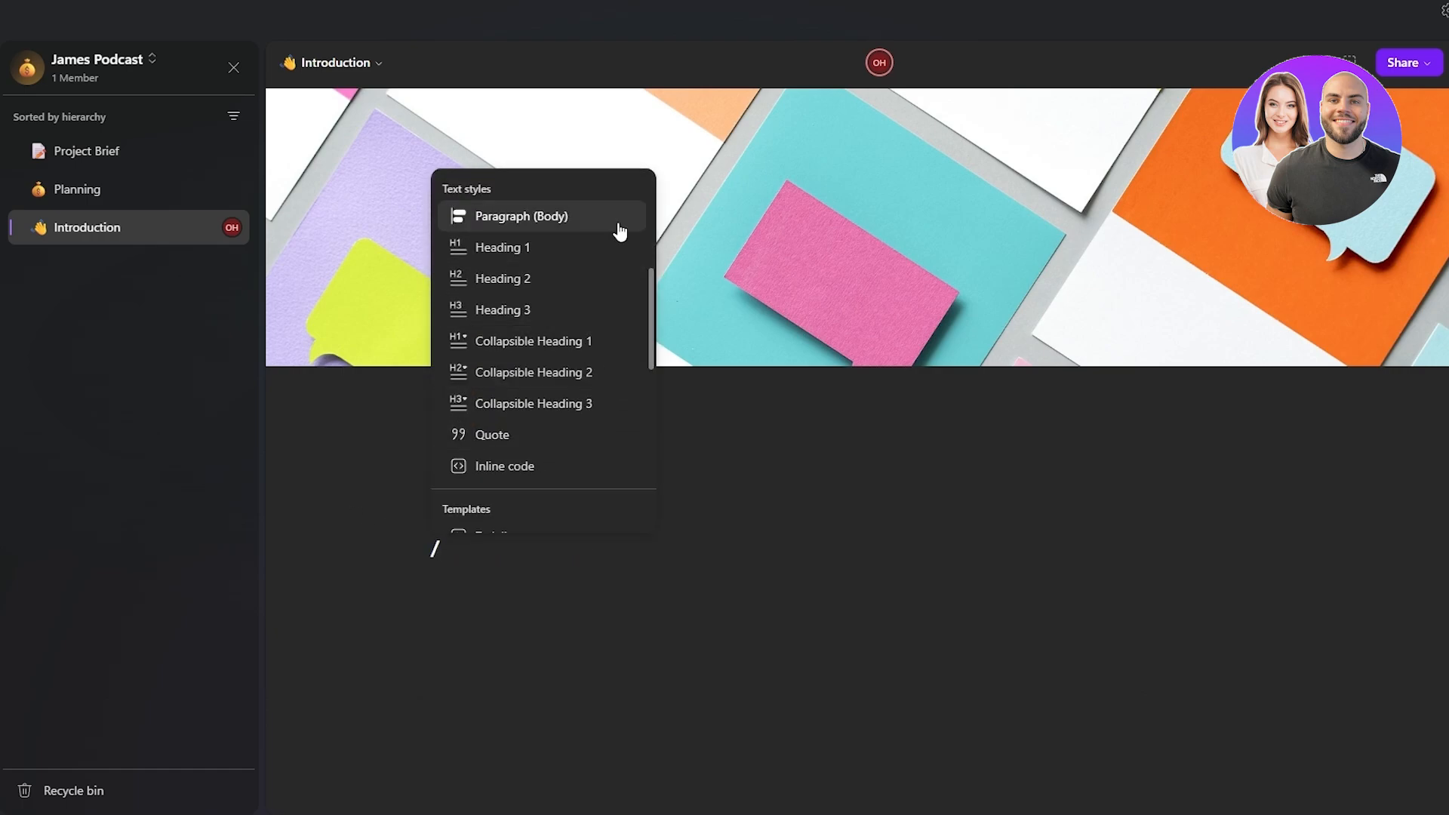
click(615, 220)
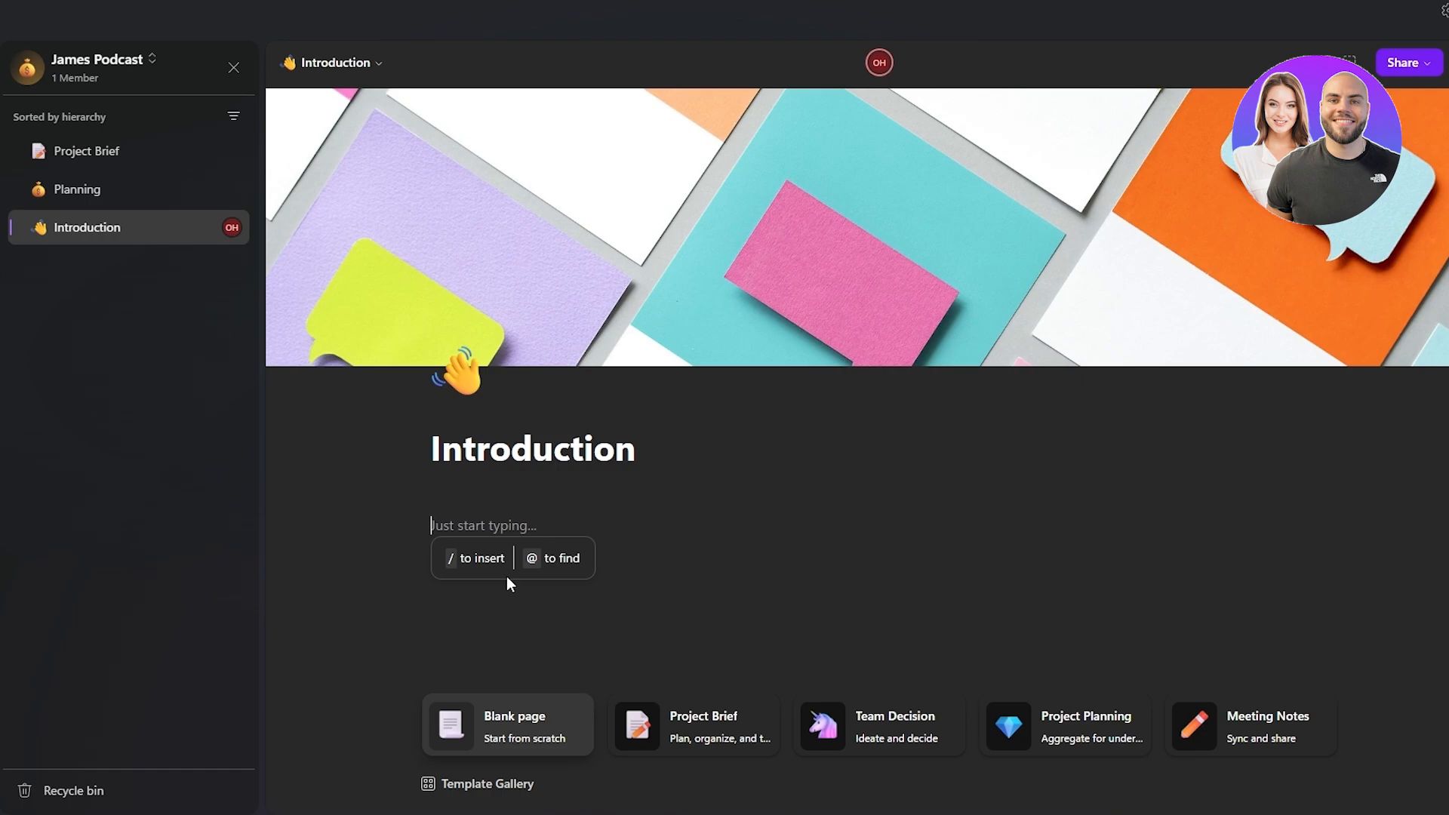
text(Welcome to the Team)
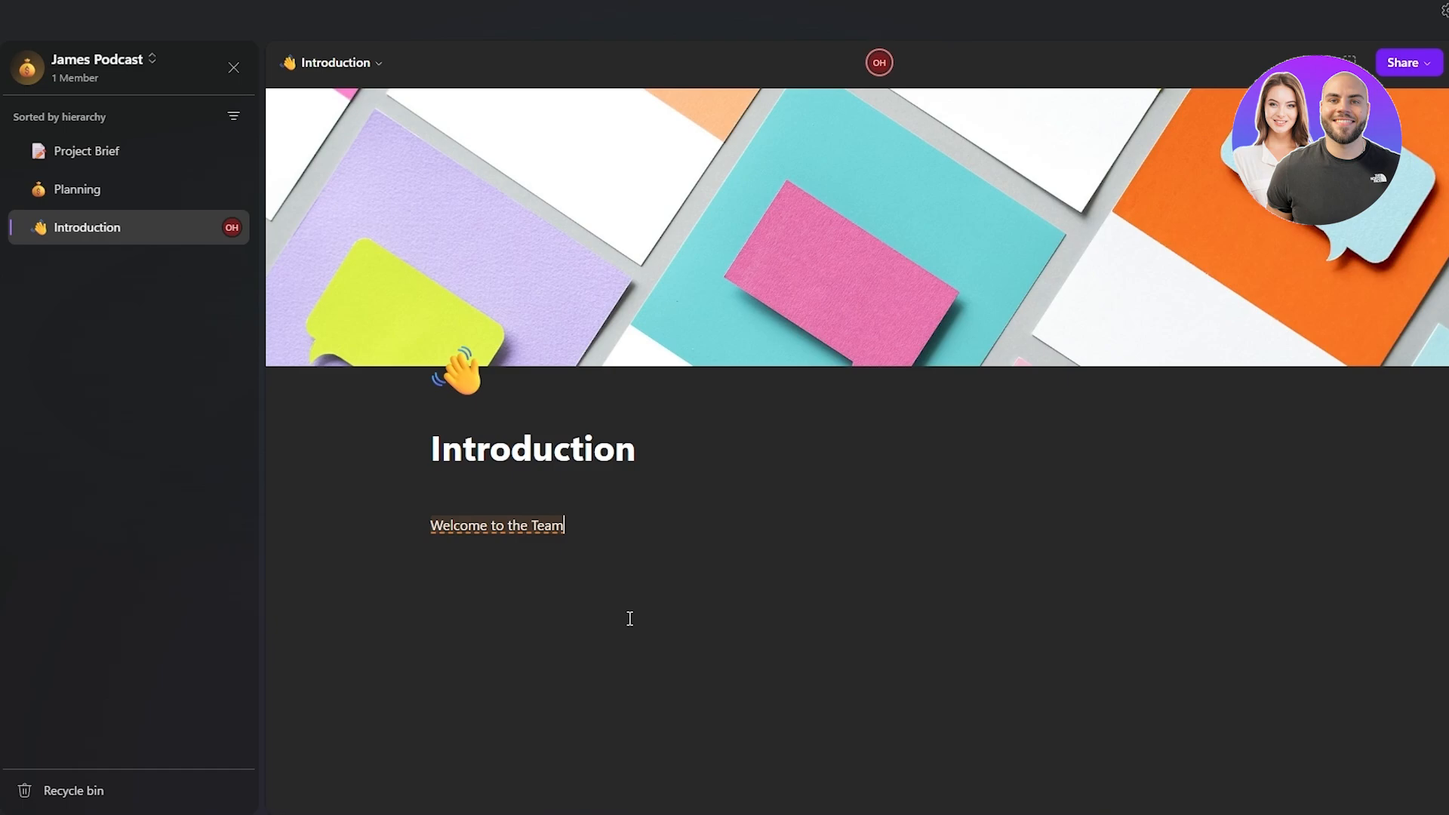
- Change the "Welcome to the Team" line to Heading 2 using its accessibility suggestion
right_click(531, 533)
click(496, 526)
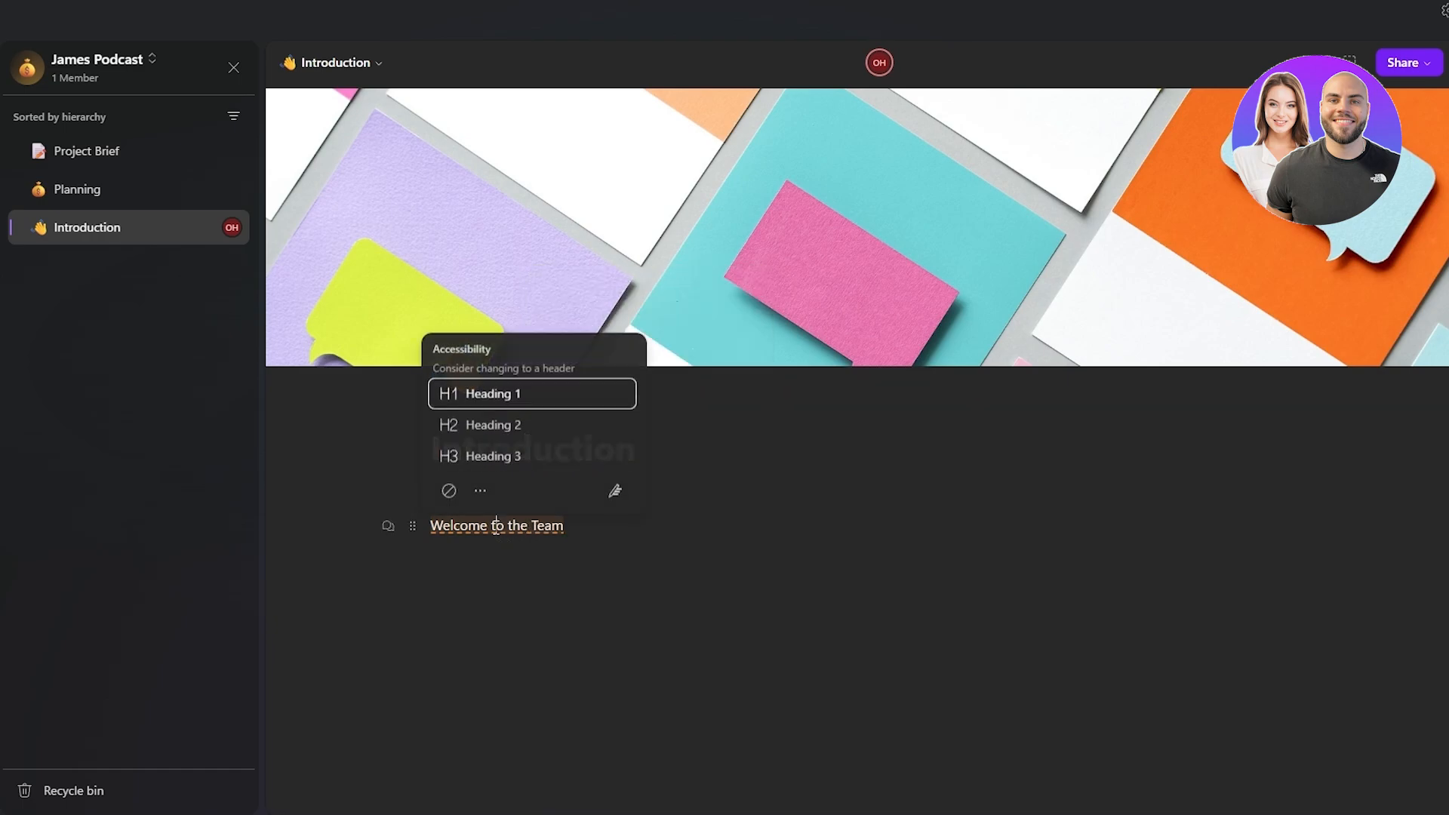
click(554, 425)
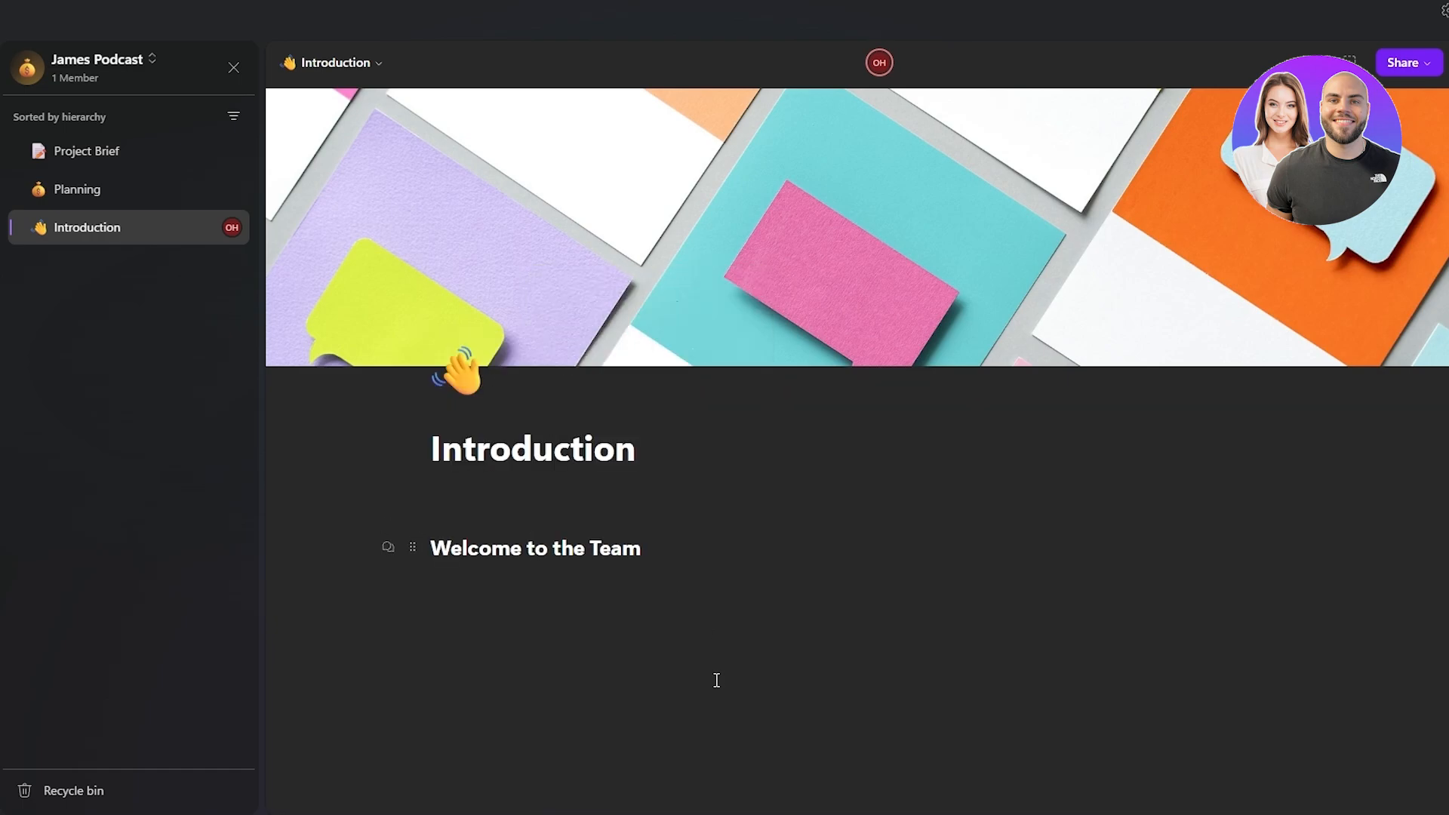
- Insert a divider directly below the "Welcome to the Team" heading
key(Return)
key(Return)
text(/)
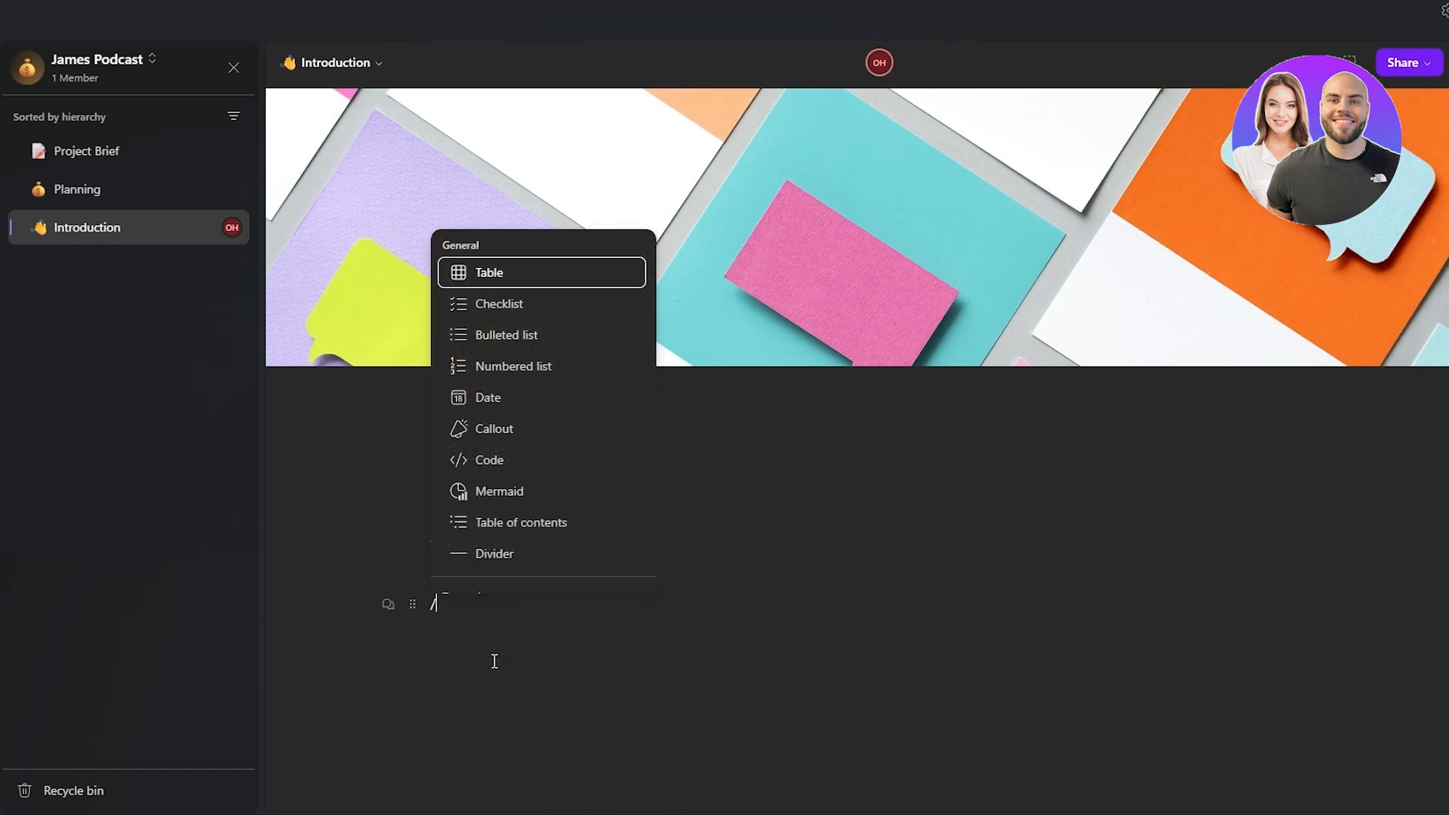
key(BackSpace)
key(BackSpace)
text(/)
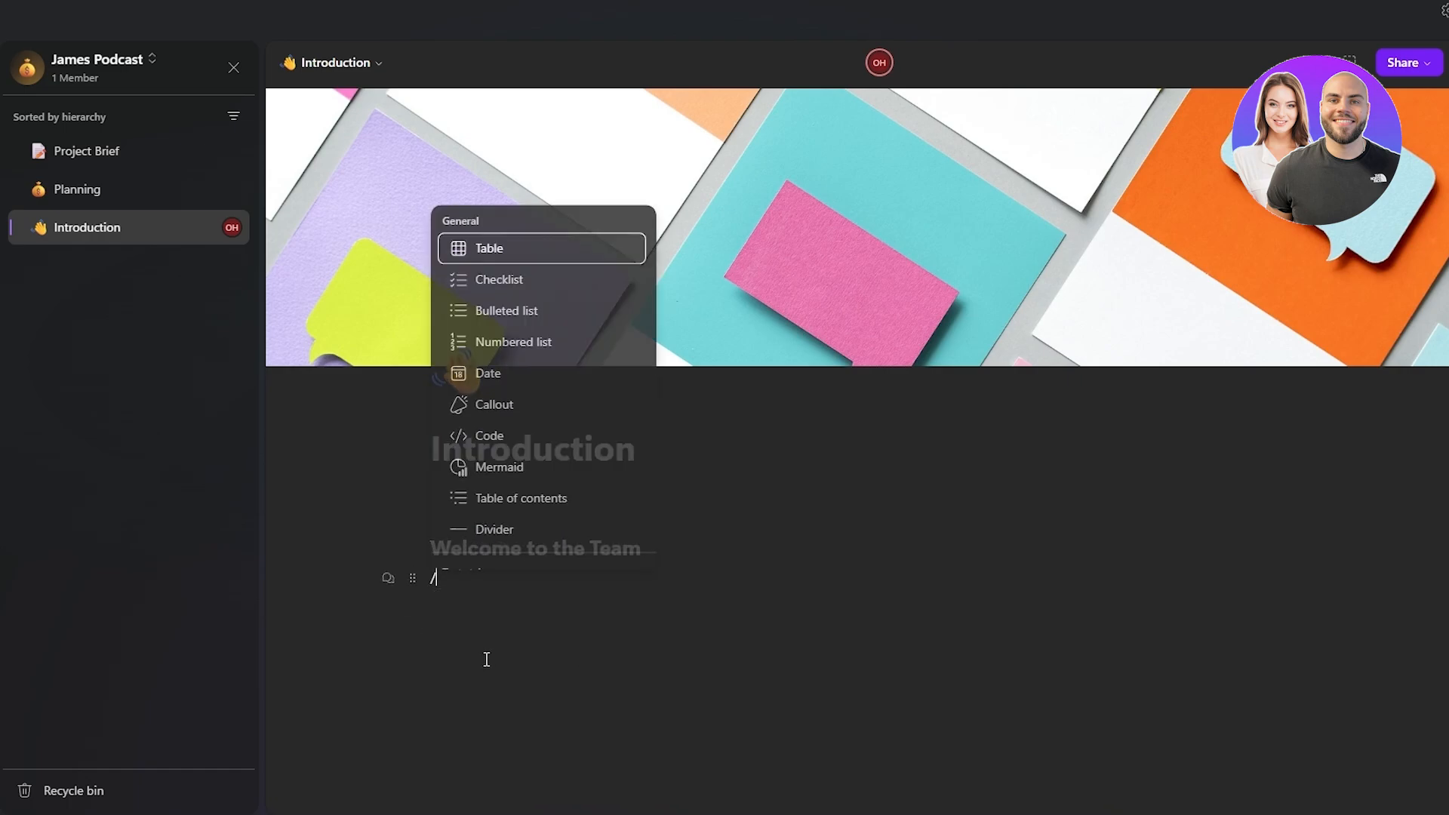
click(523, 534)
text(/)
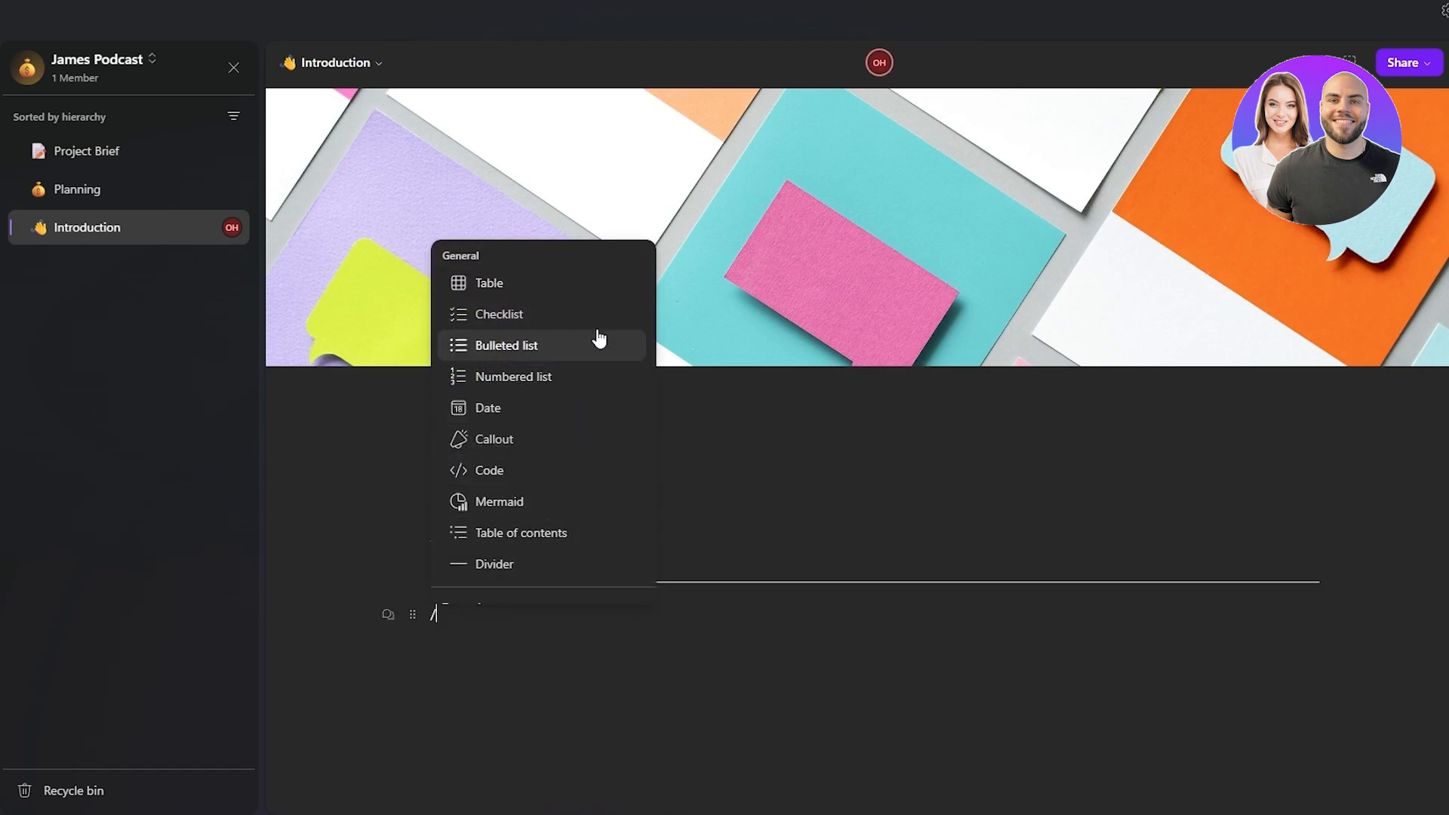
scroll(582, 446, down, 3)
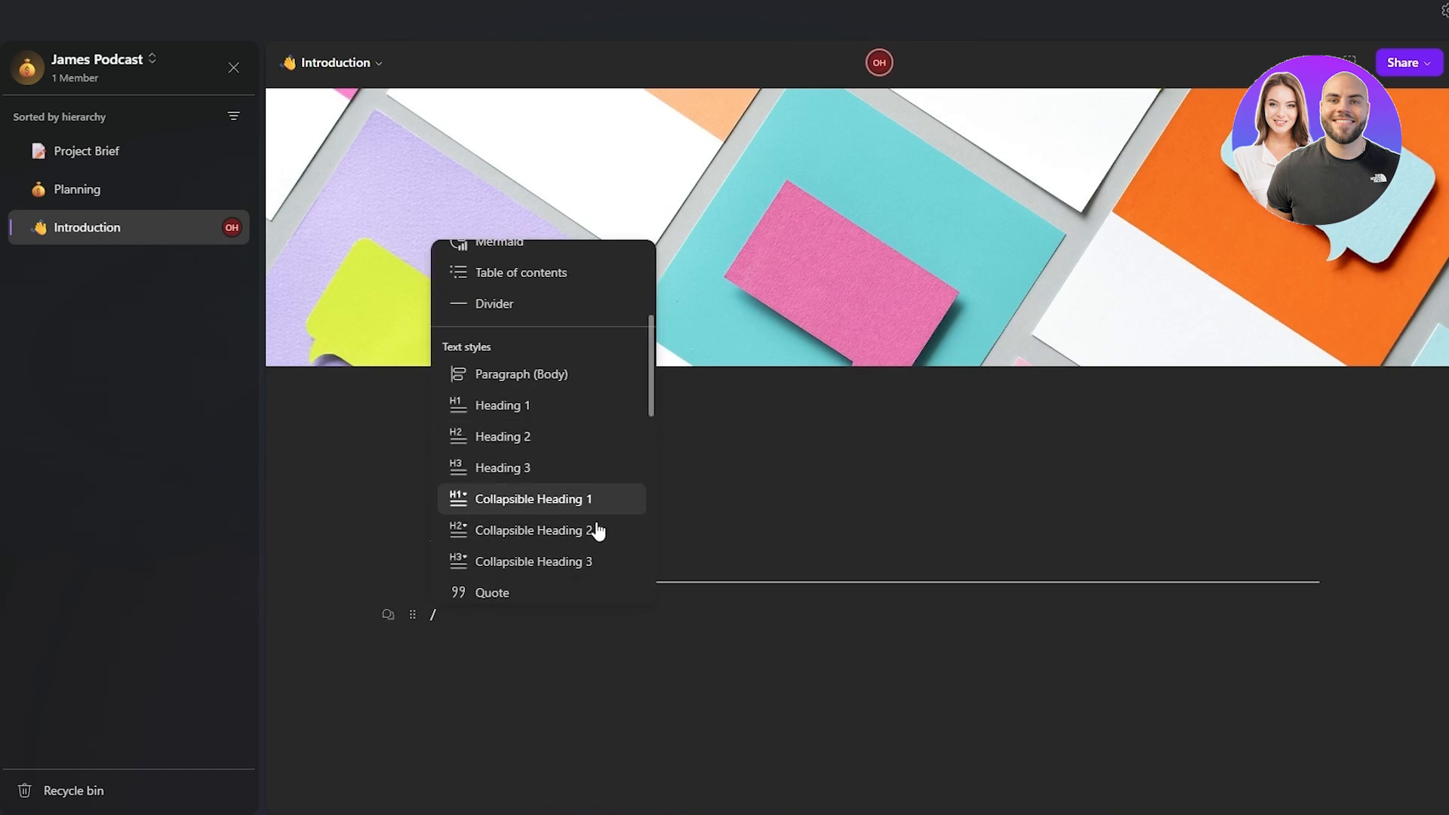
scroll(595, 528, down, 1)
scroll(553, 528, up, 2)
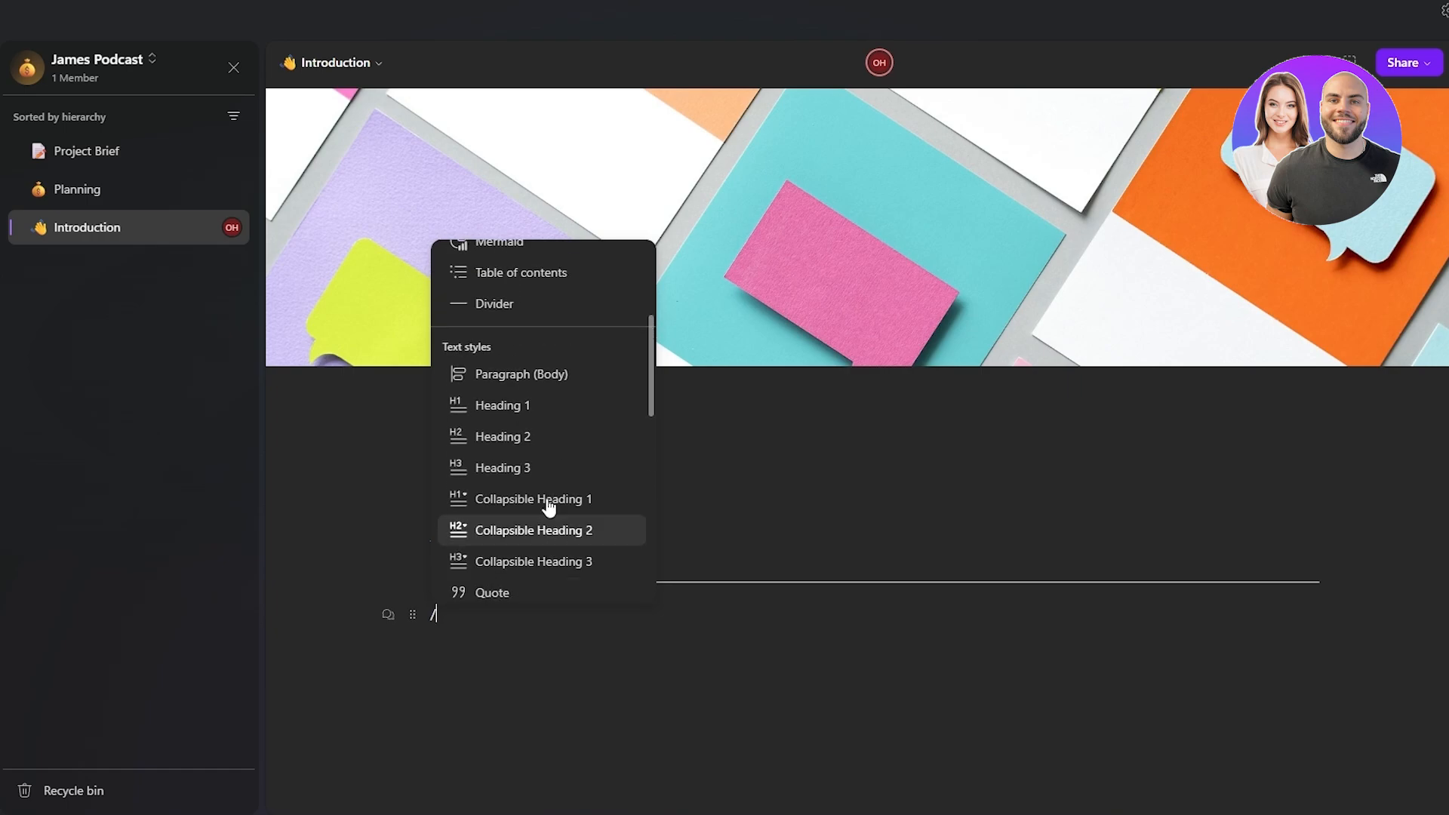
key(BackSpace)
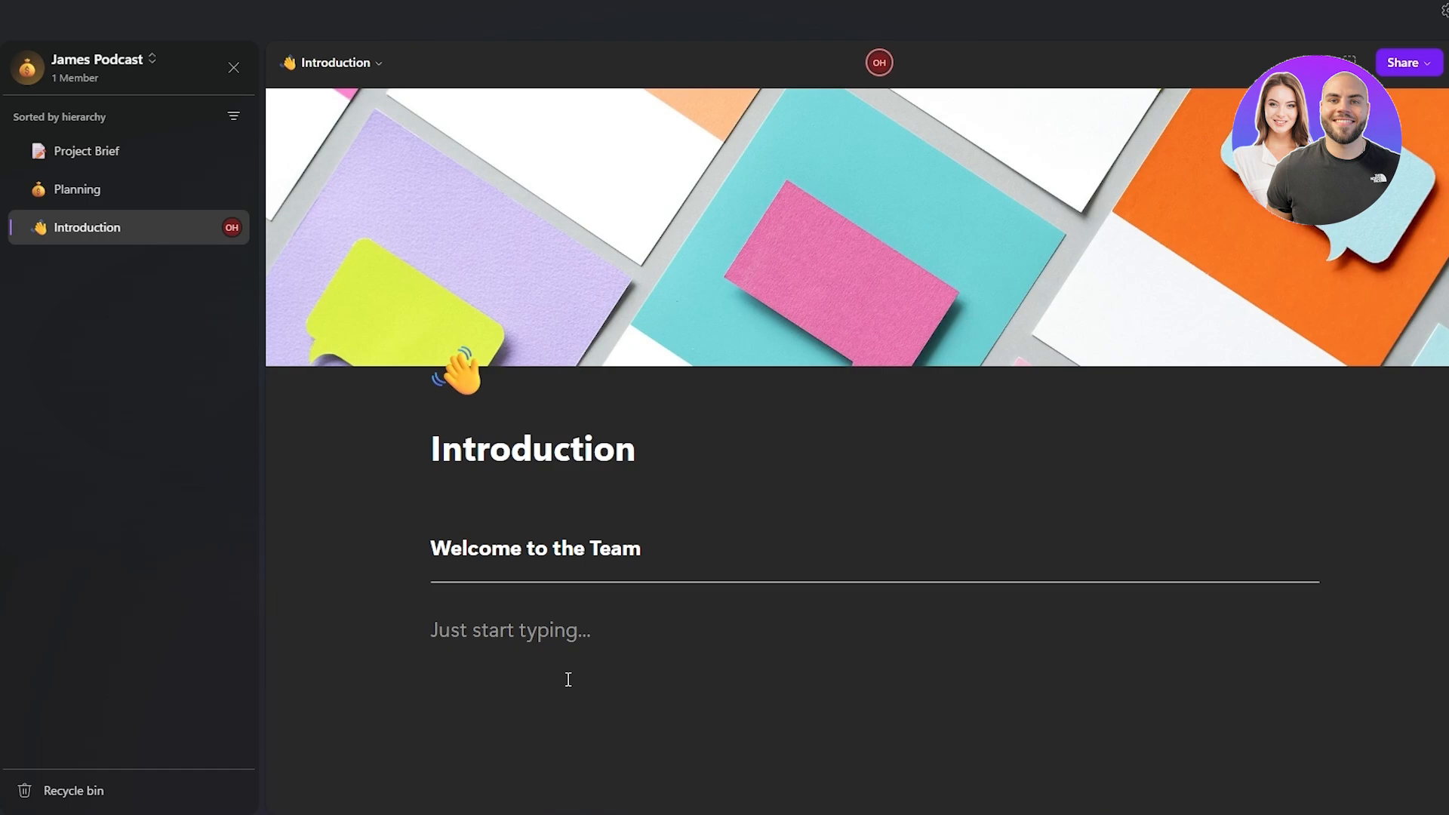
key(BackSpace)
- Insert a Team retrospective board below the divider and look over its category columns
key(Return)
text(/)
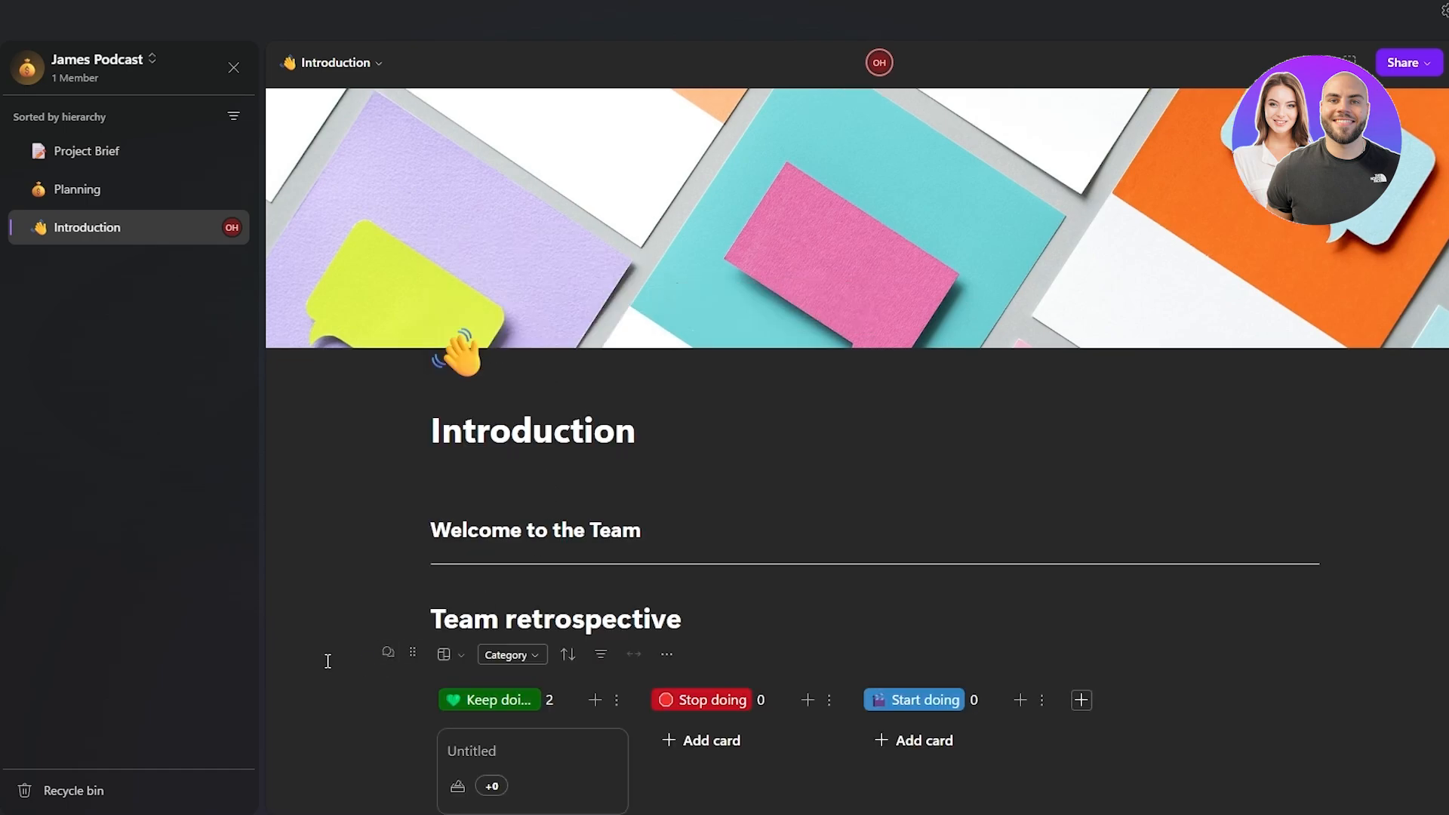
scroll(316, 662, down, 3)
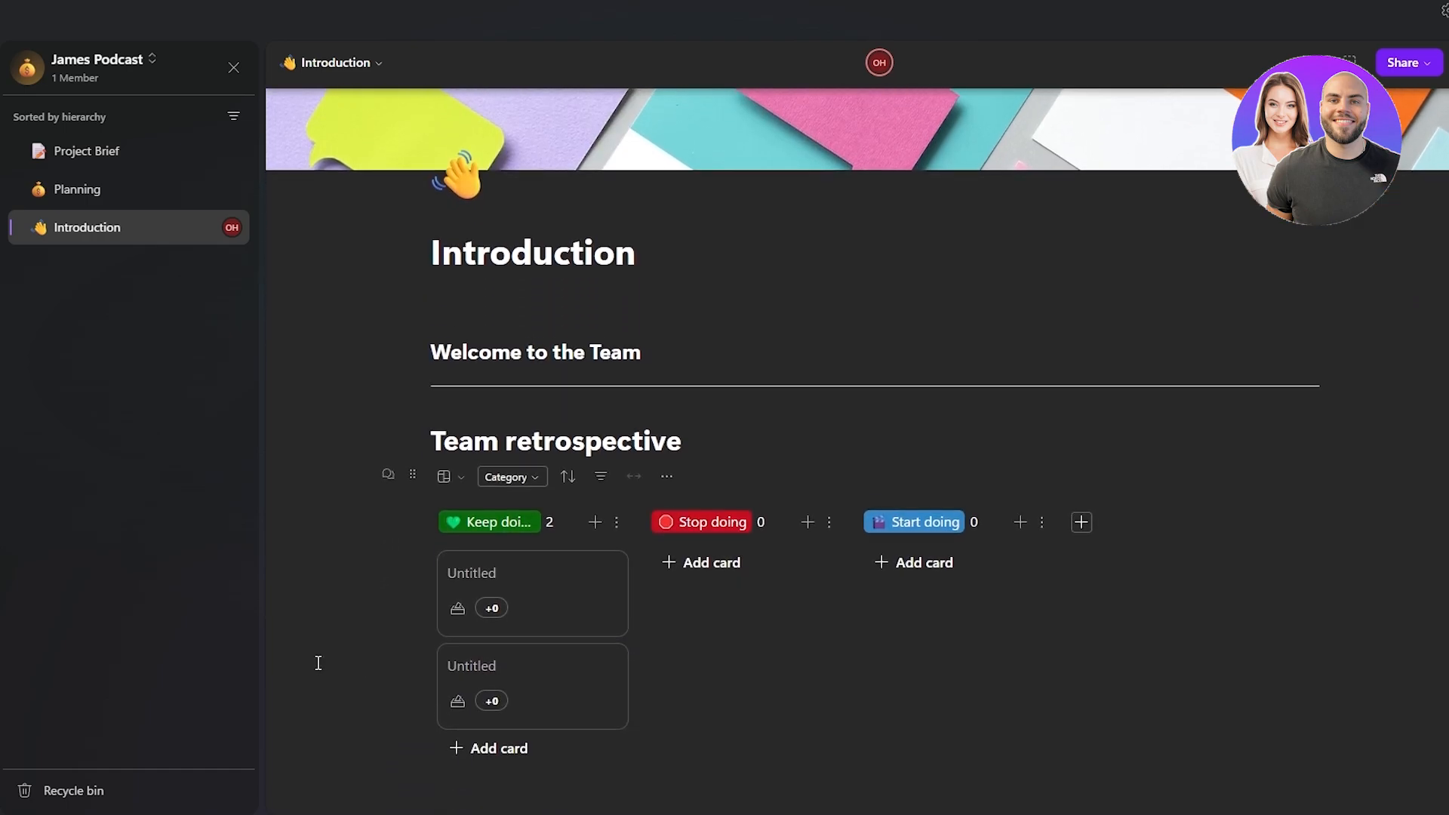
scroll(313, 668, up, 1)
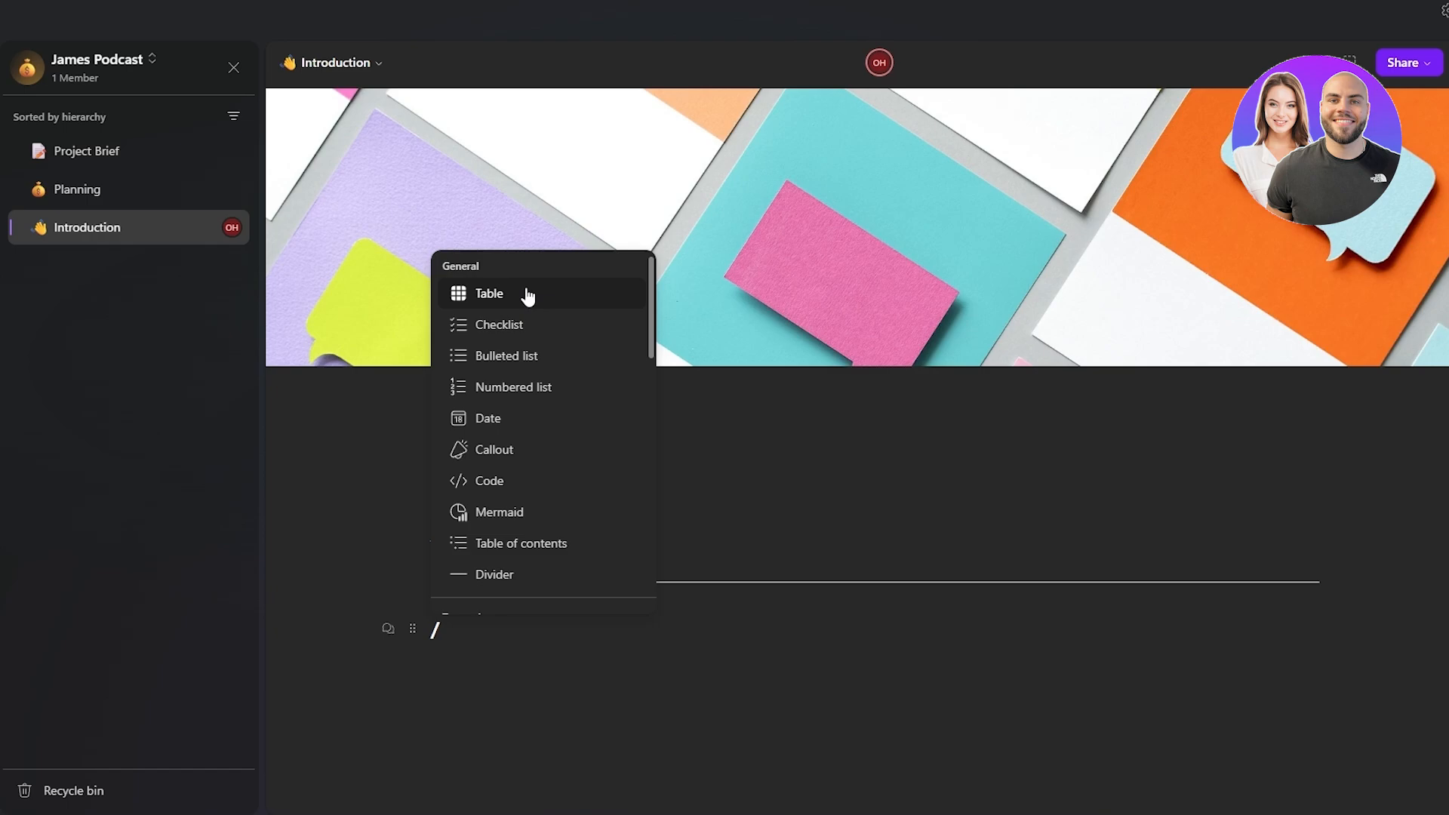
- Insert a table with two columns below the divider on the Introduction page
click(528, 297)
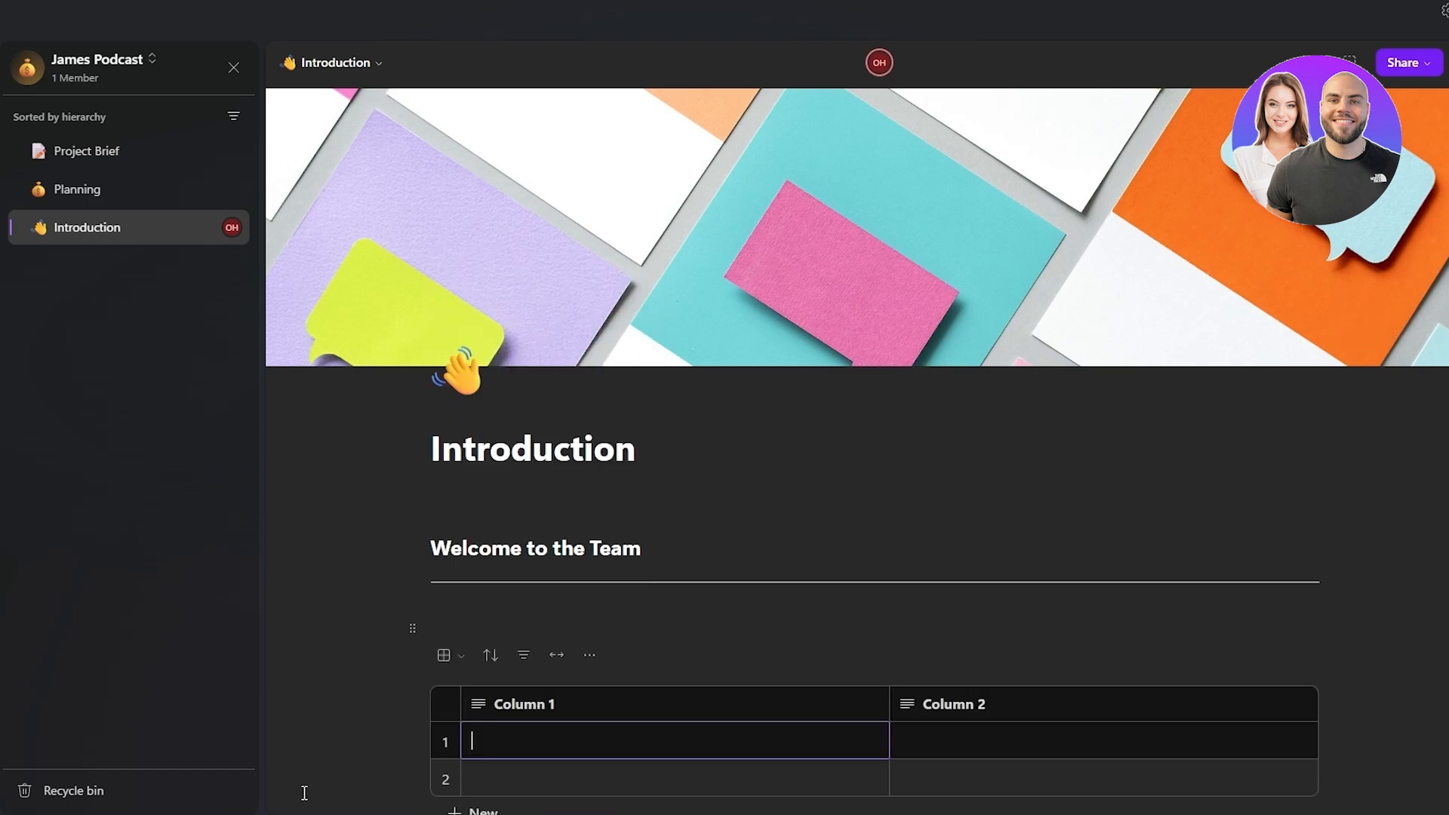
scroll(357, 630, down, 1)
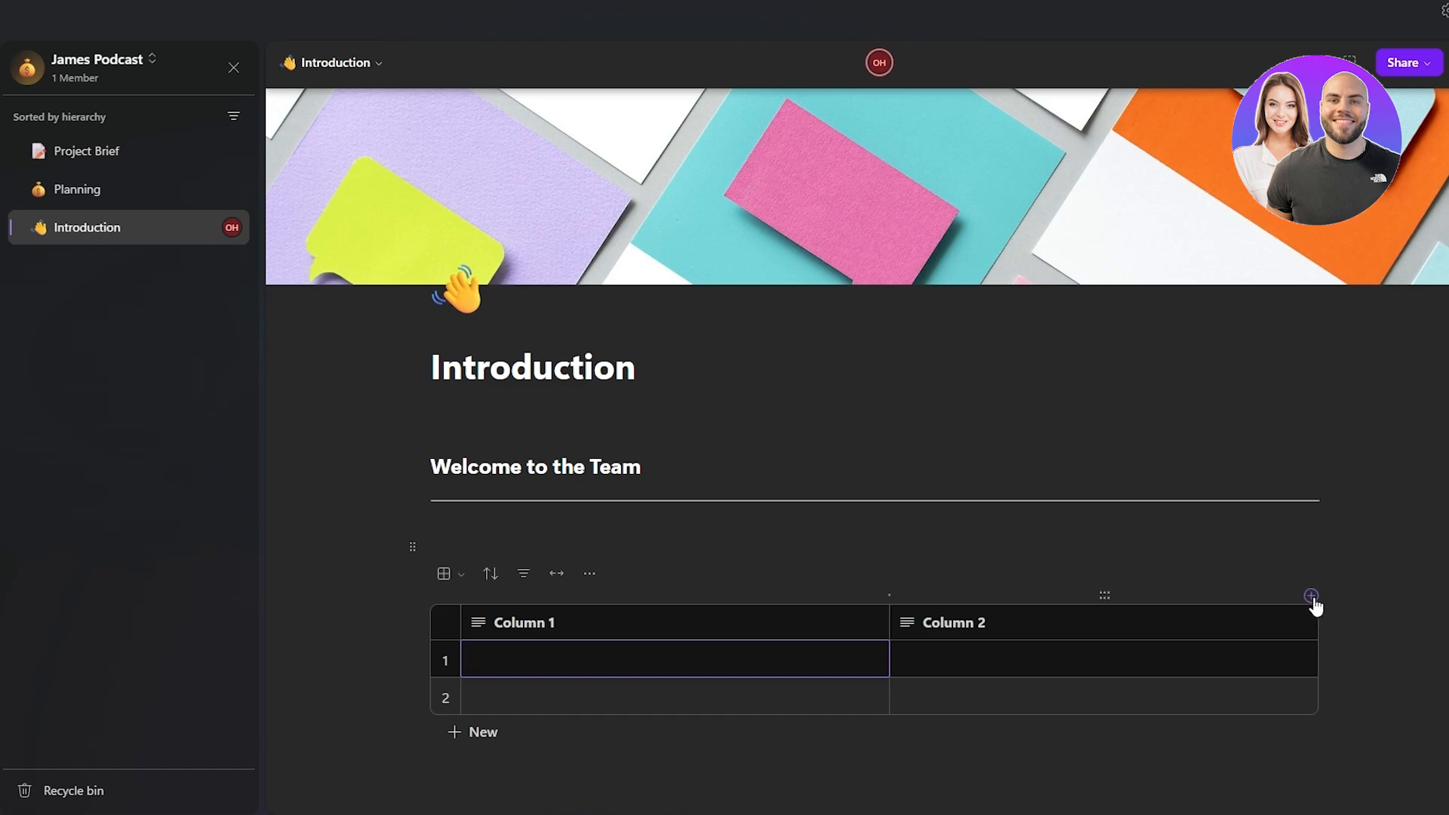
- Extend the table on the Introduction page with a third column and two more rows
click(1312, 596)
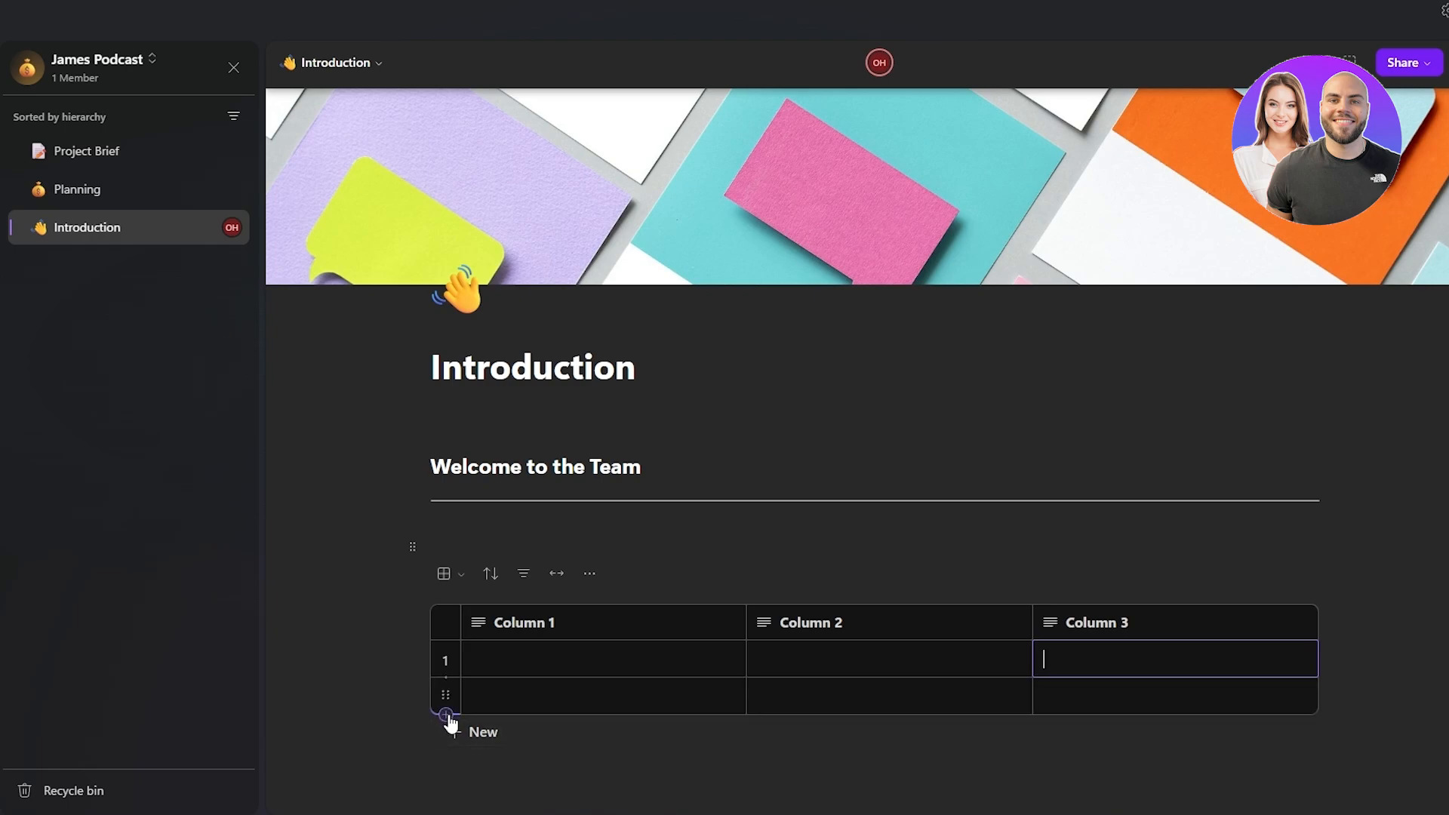
click(446, 715)
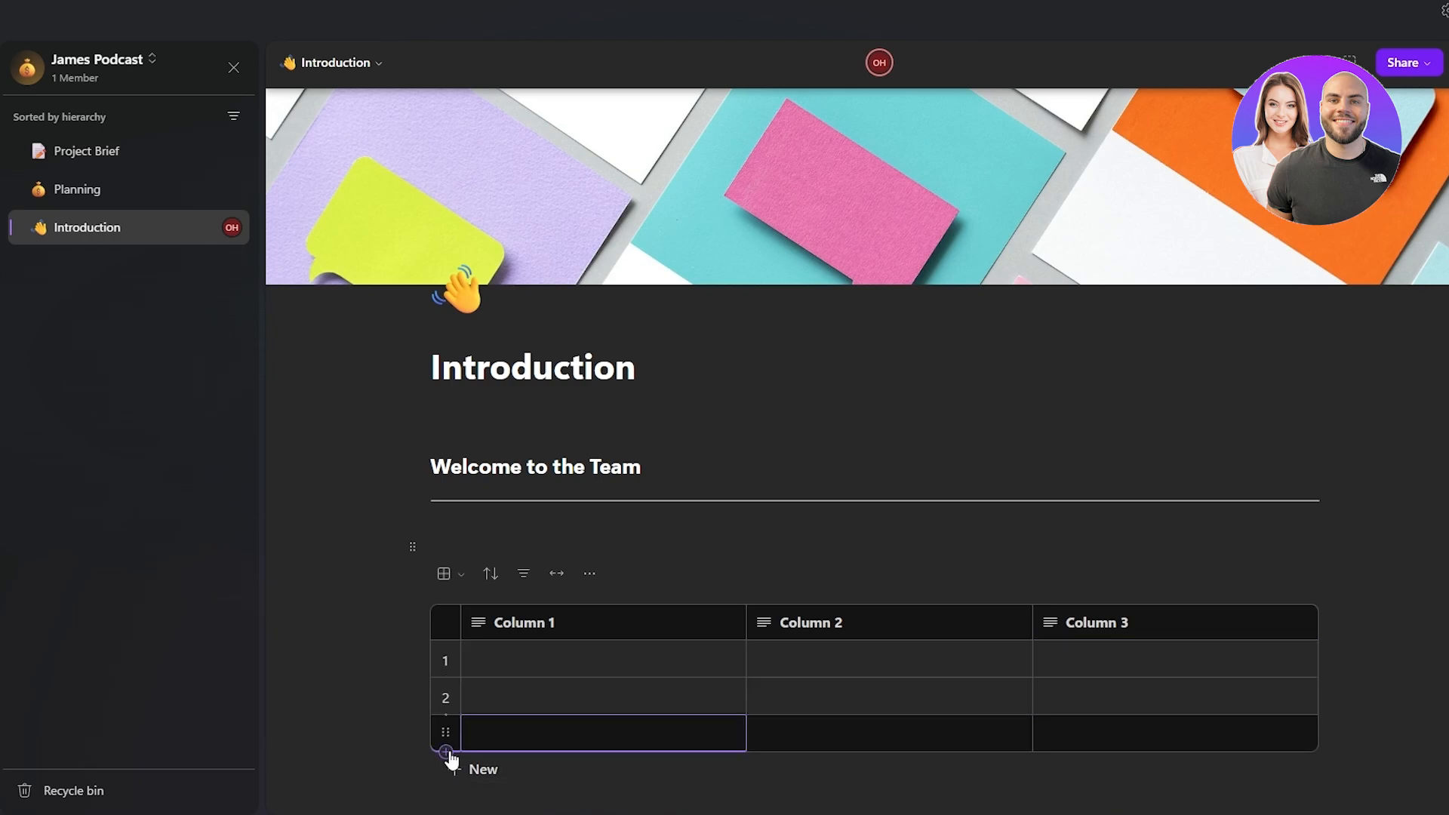
click(447, 753)
scroll(412, 751, down, 1)
click(455, 768)
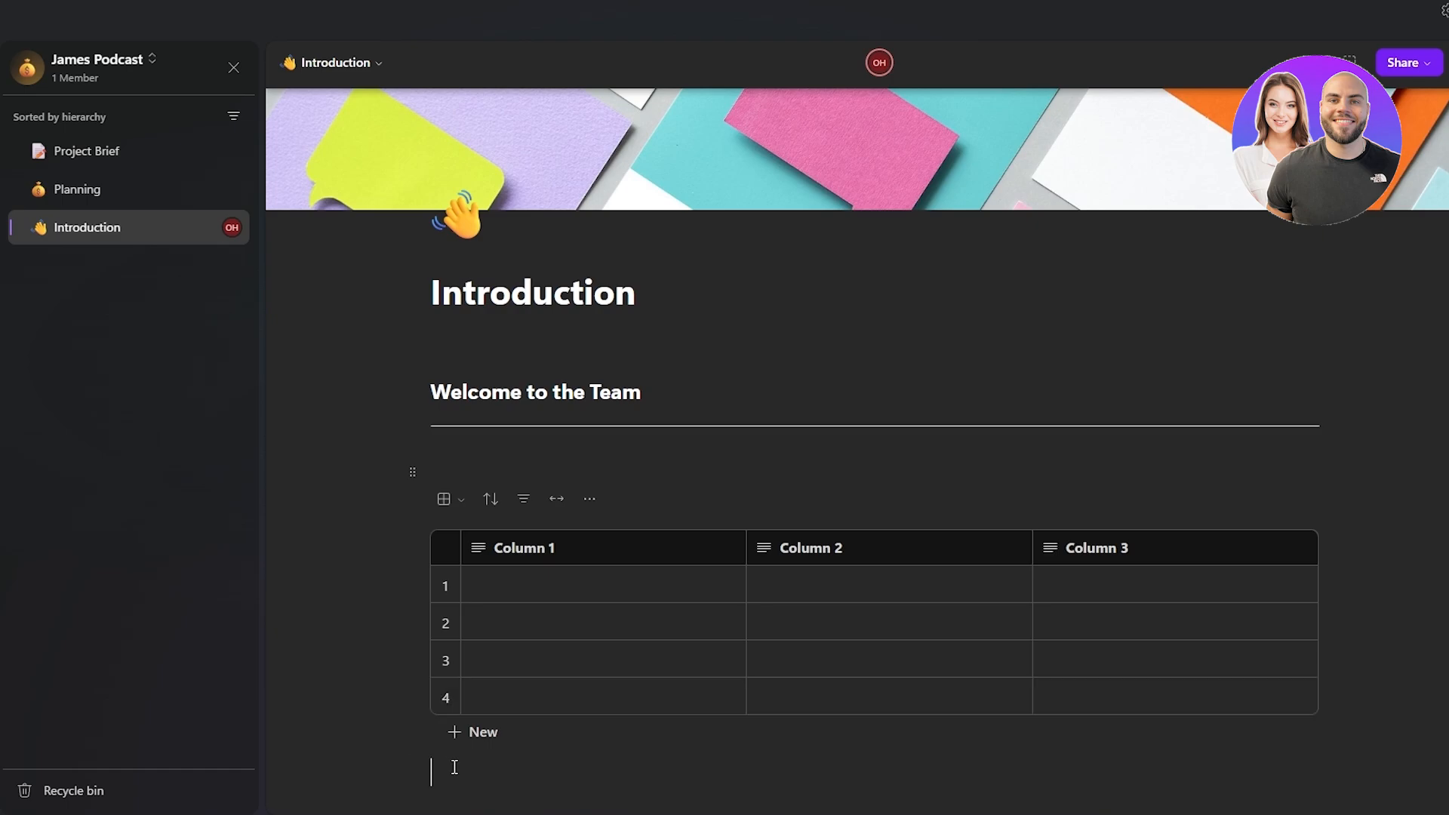
- Open the names in the table's column headers for editing, one after another, without renaming them
click(529, 554)
click(810, 560)
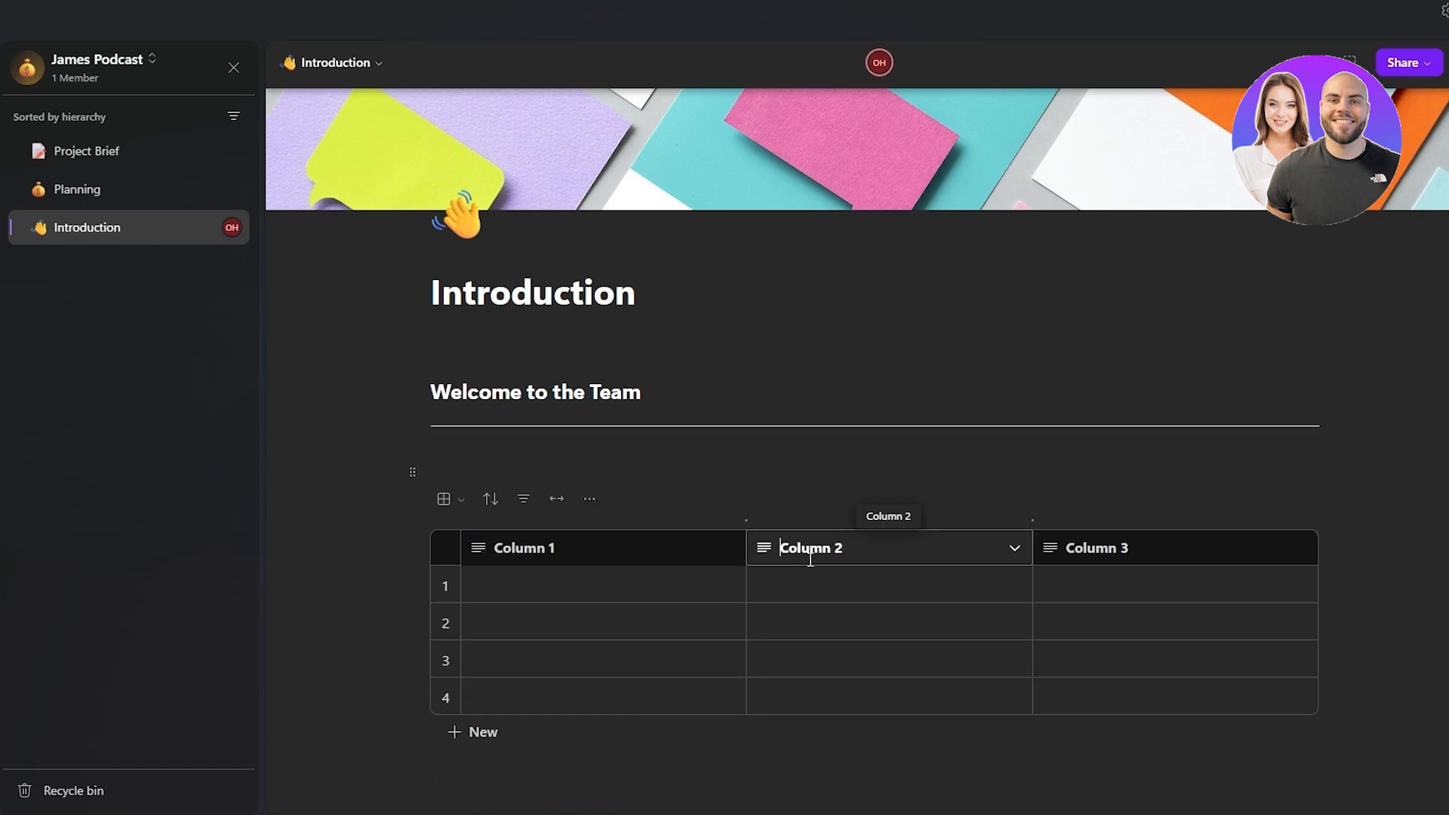
click(809, 551)
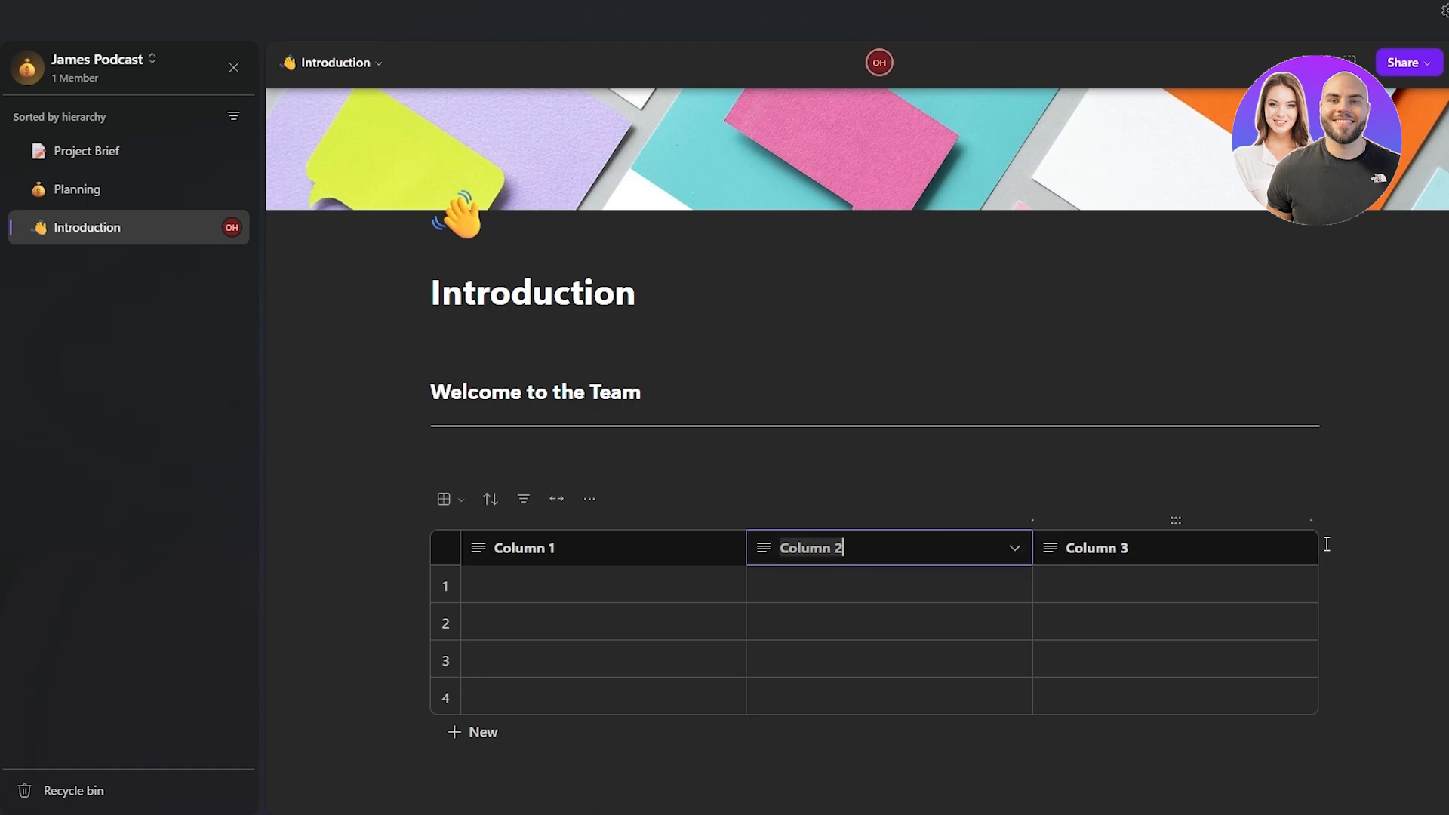
click(1060, 550)
click(1055, 559)
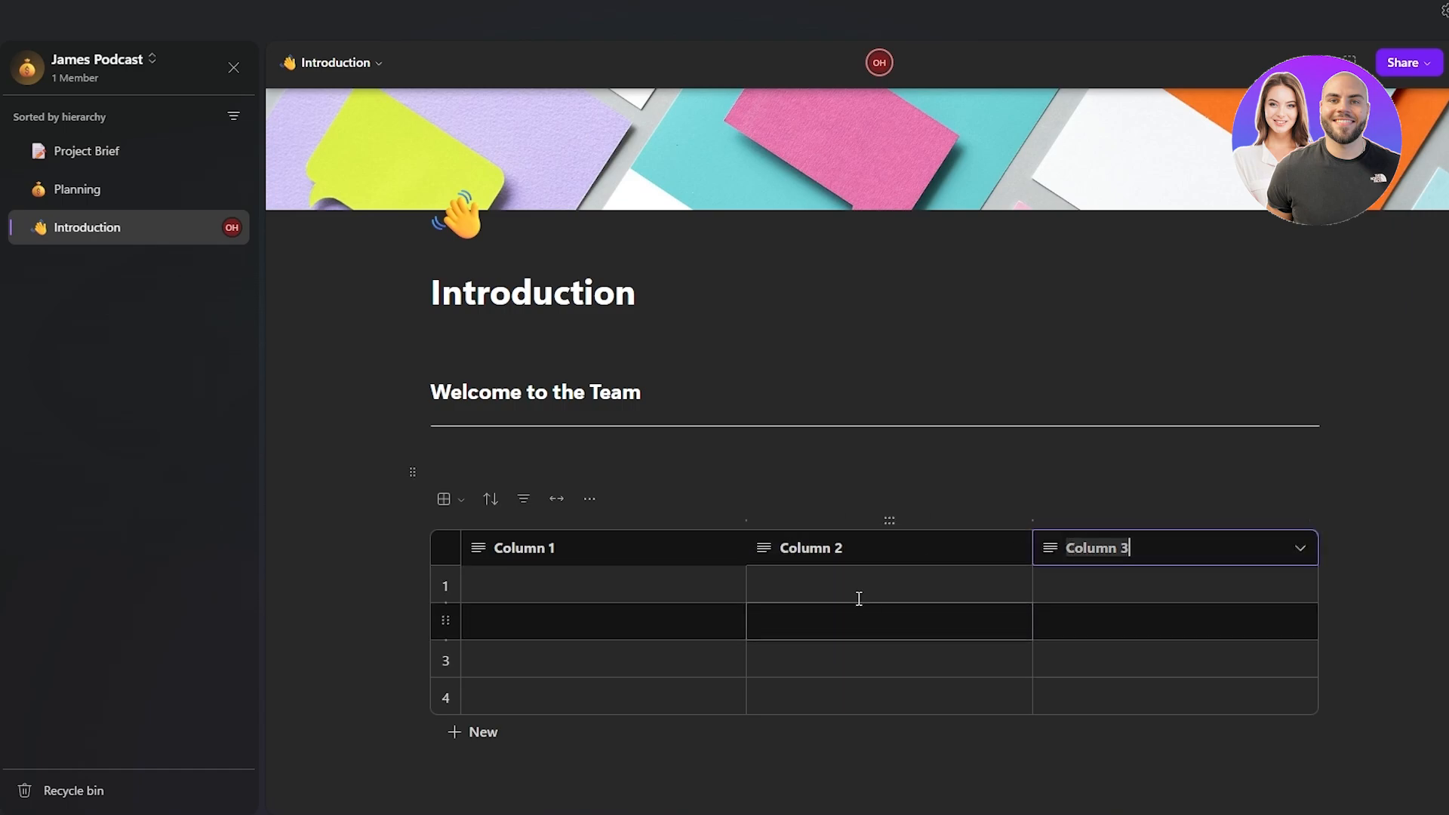
- Insert a divider on the empty line below the three-column table
click(390, 794)
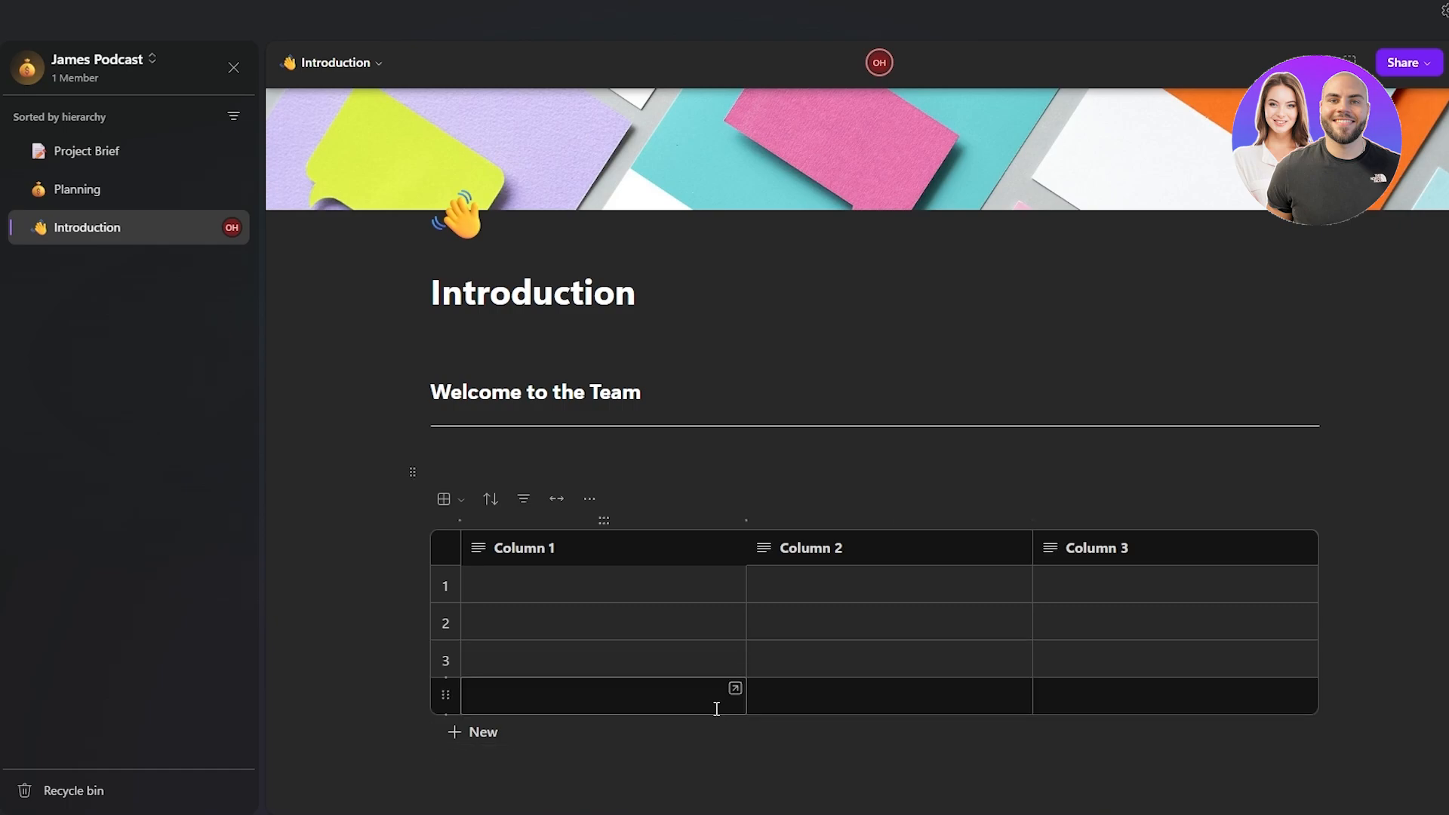
text(/)
click(630, 717)
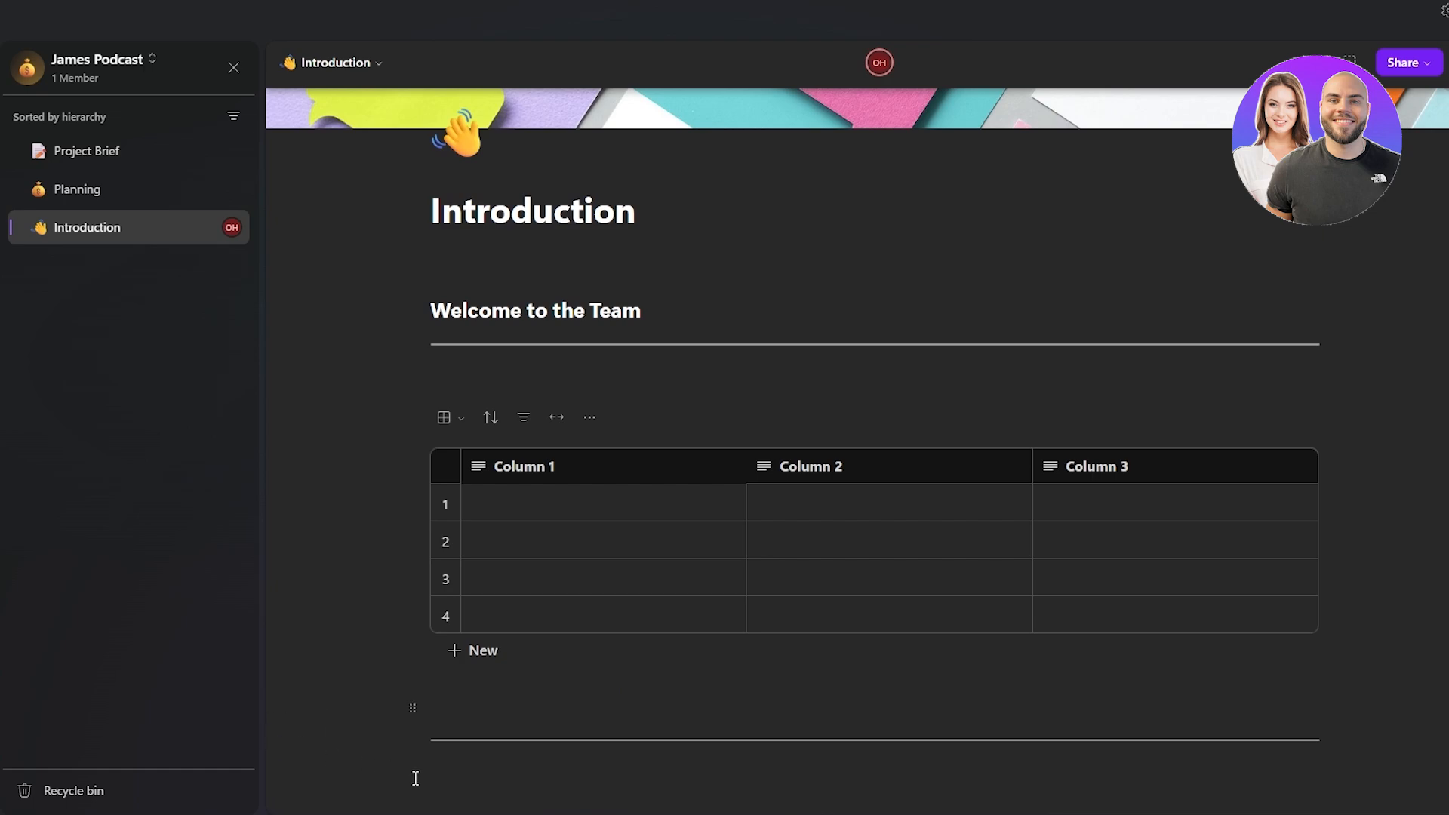
- Insert a task list below the second divider and review the page's content
text(/)
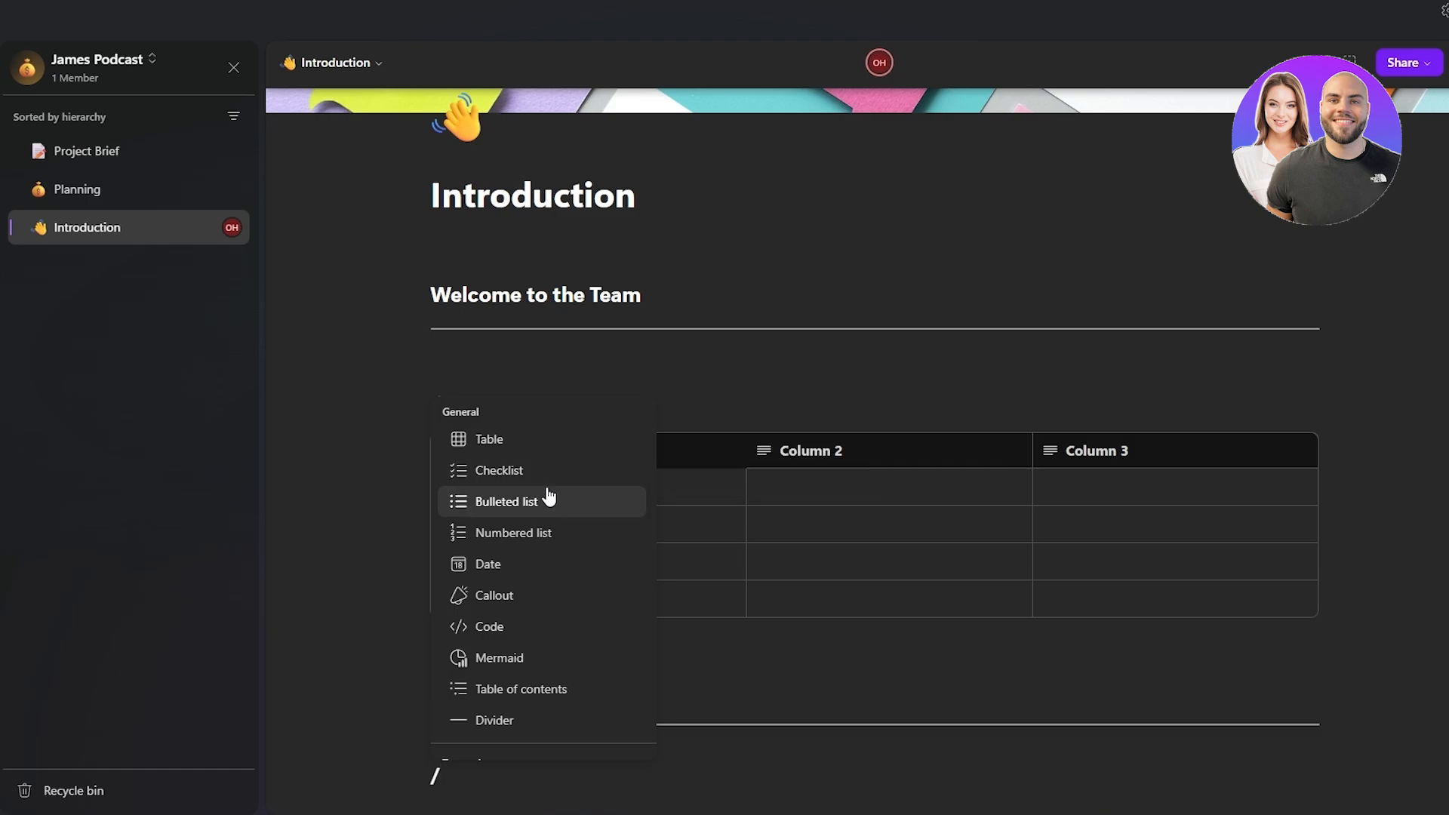
click(566, 474)
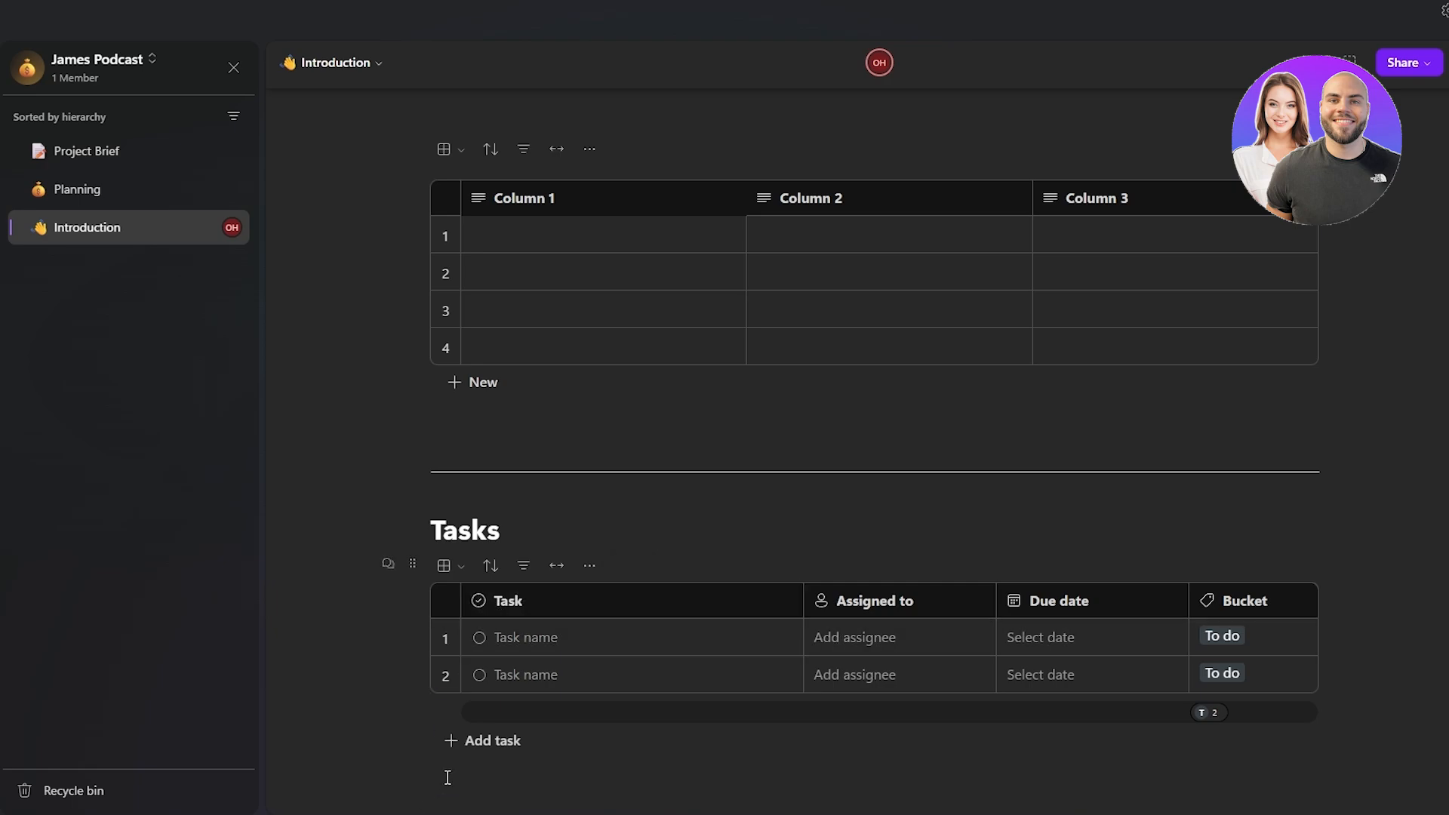
scroll(447, 777, up, 5)
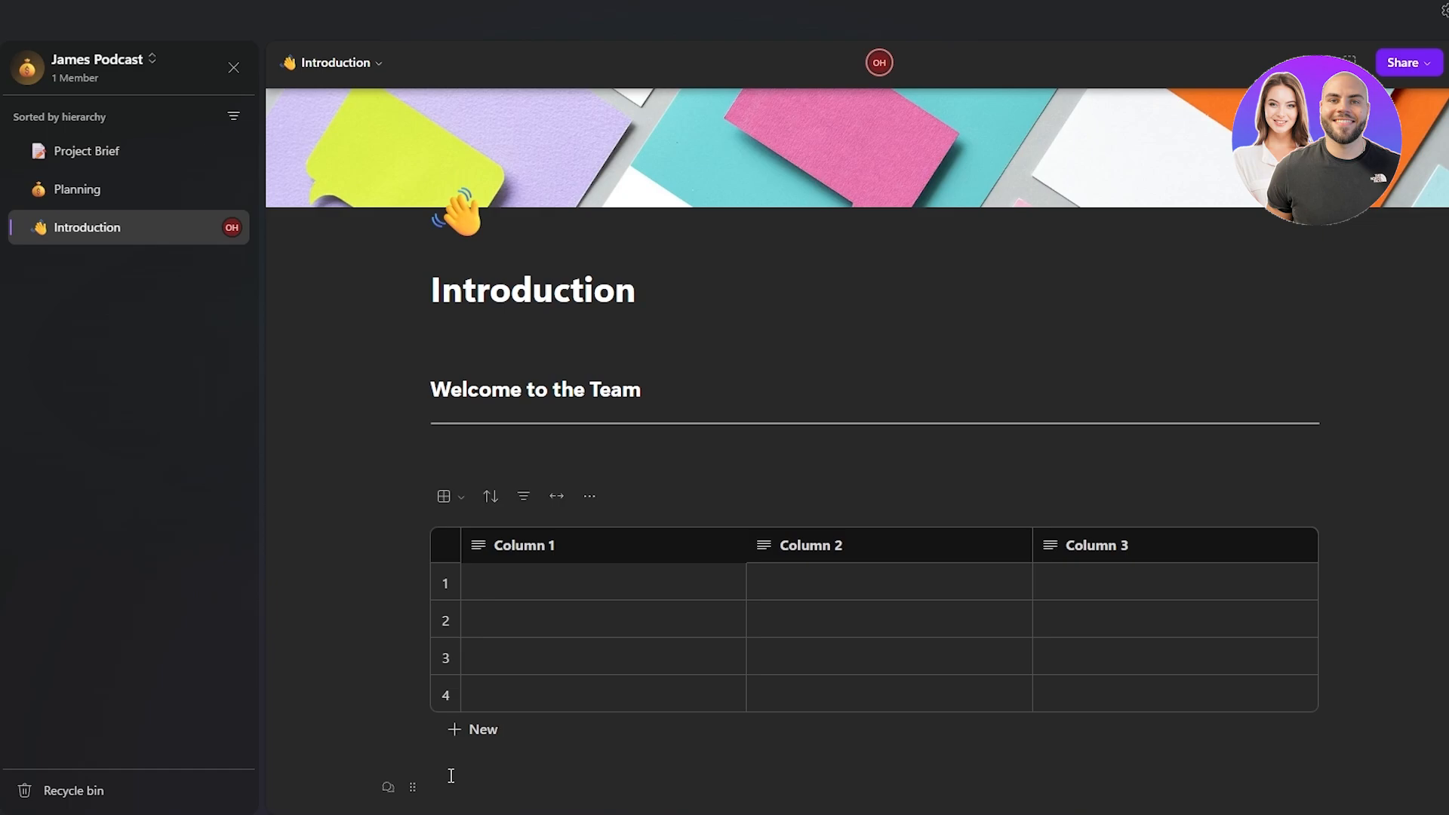
scroll(451, 776, down, 5)
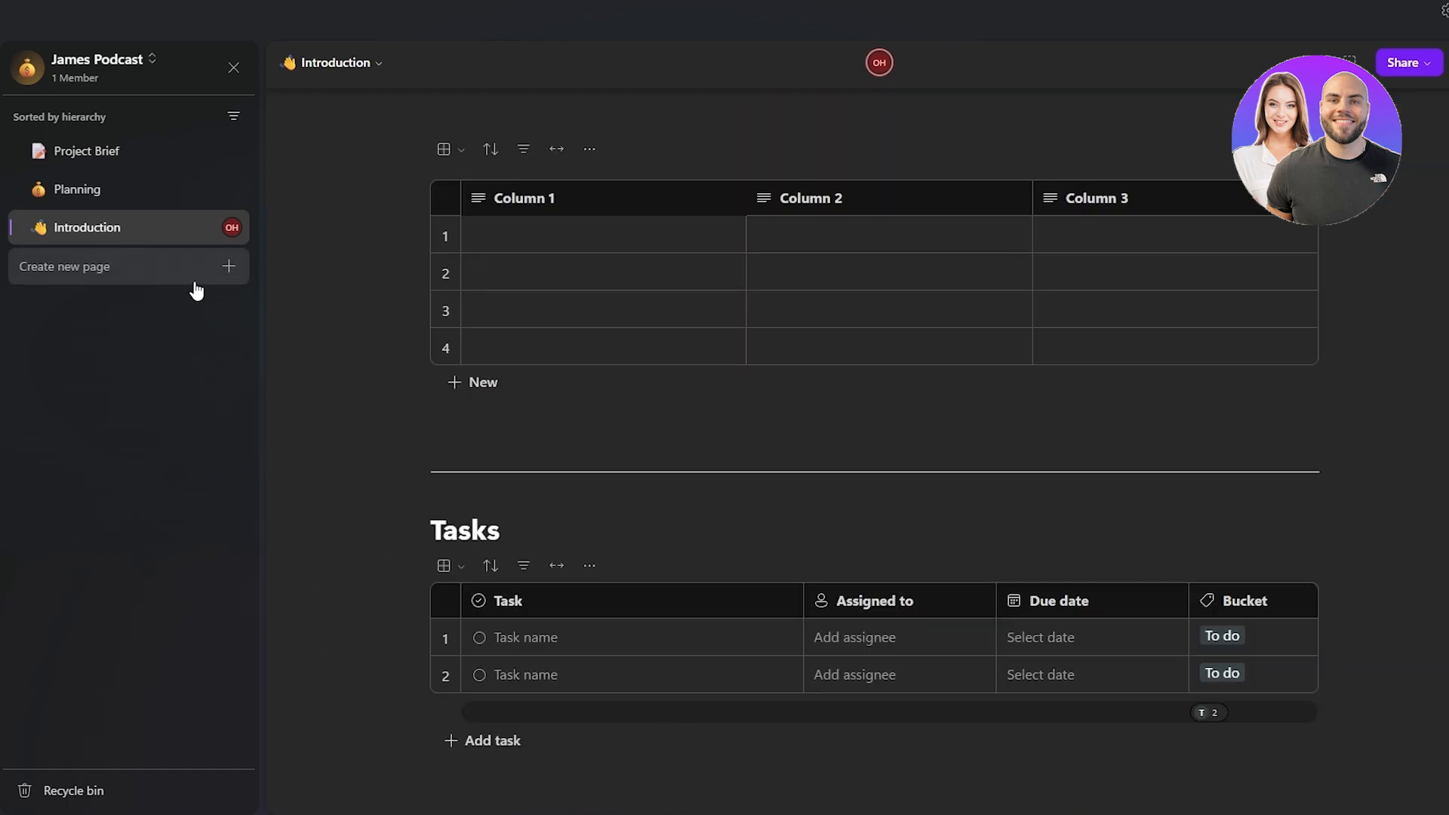
- Look at the sharing options and the additional page options for the Introduction page
scroll(1404, 246, up, 7)
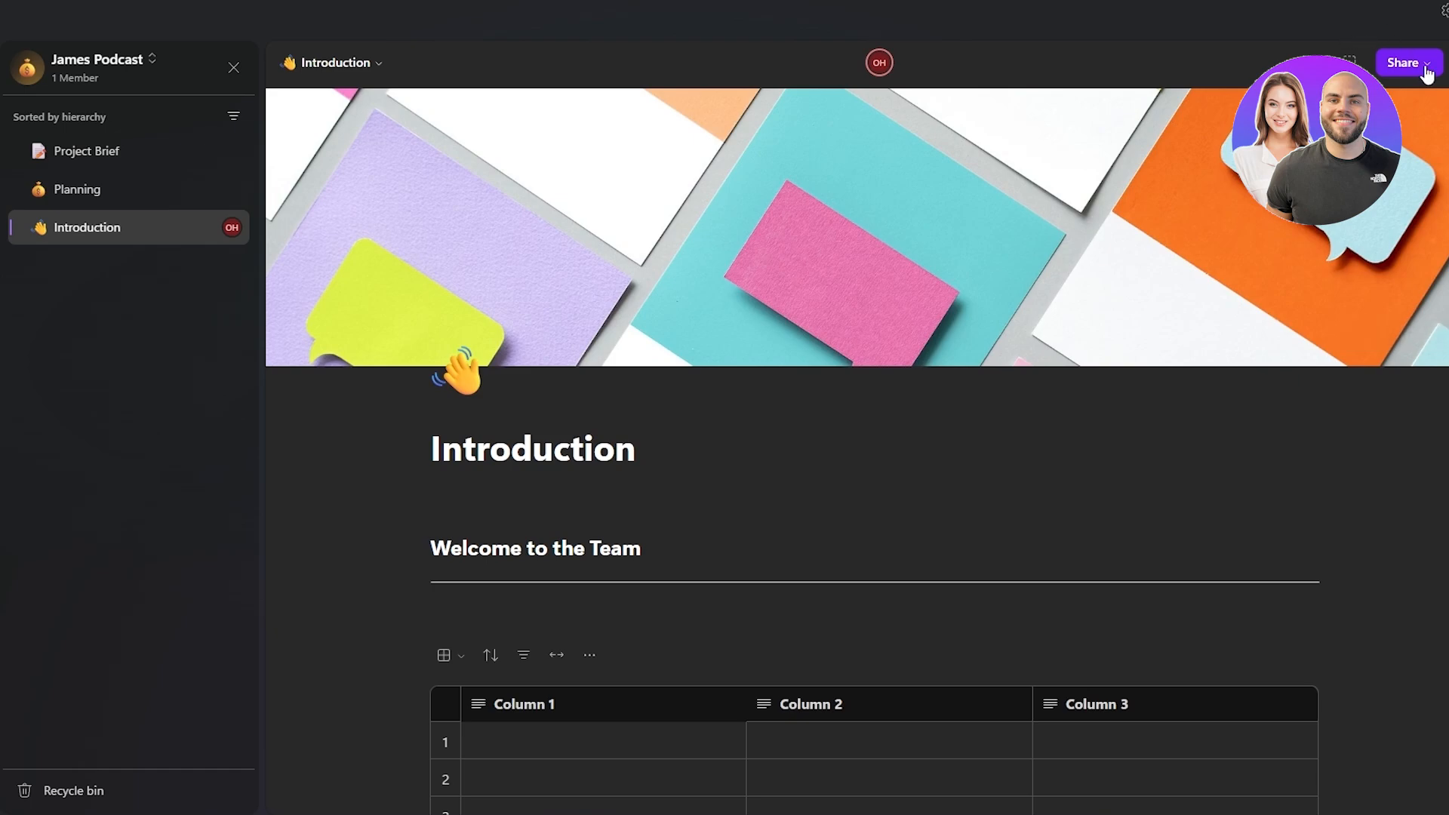
click(1427, 68)
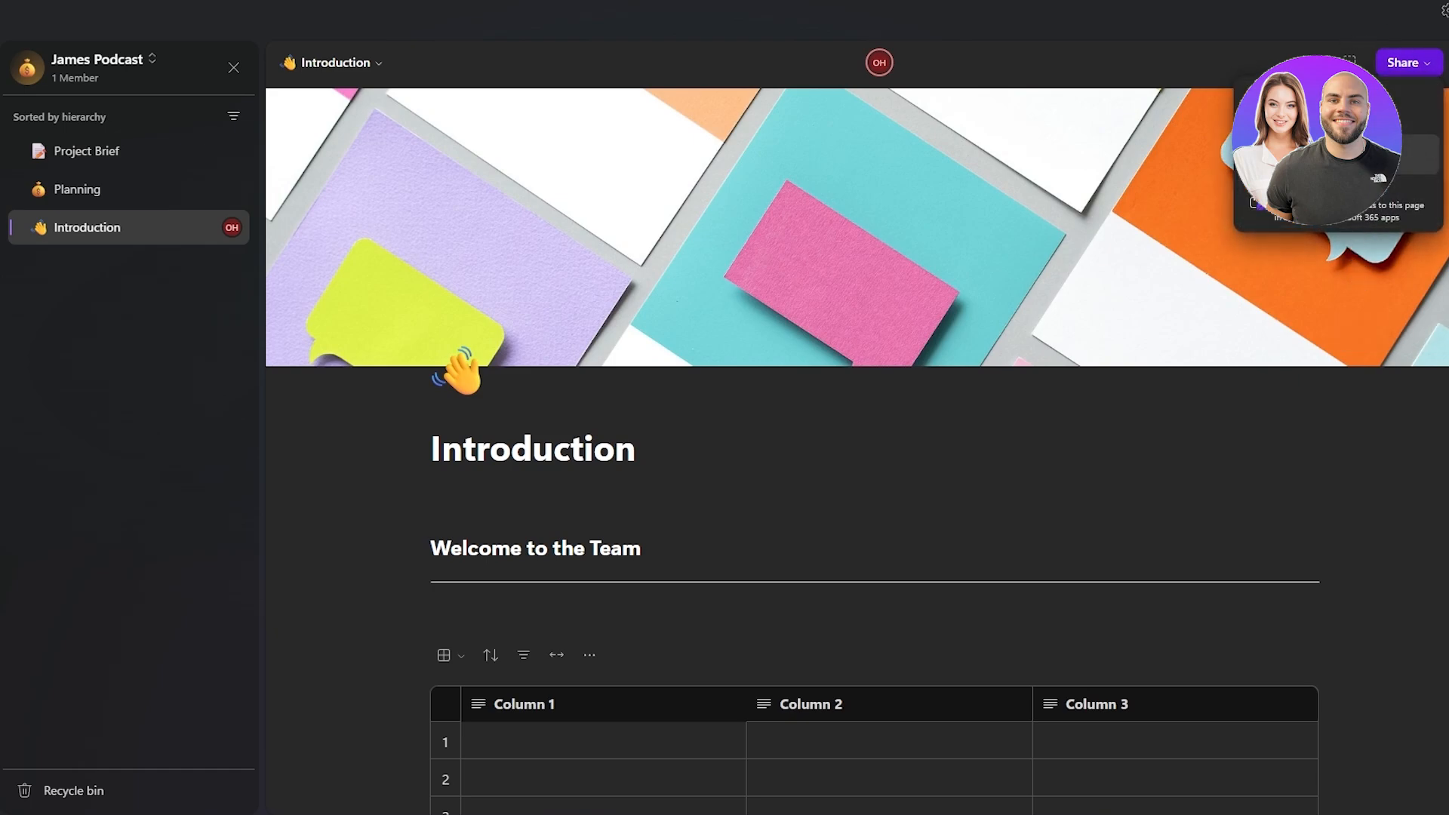
click(1416, 68)
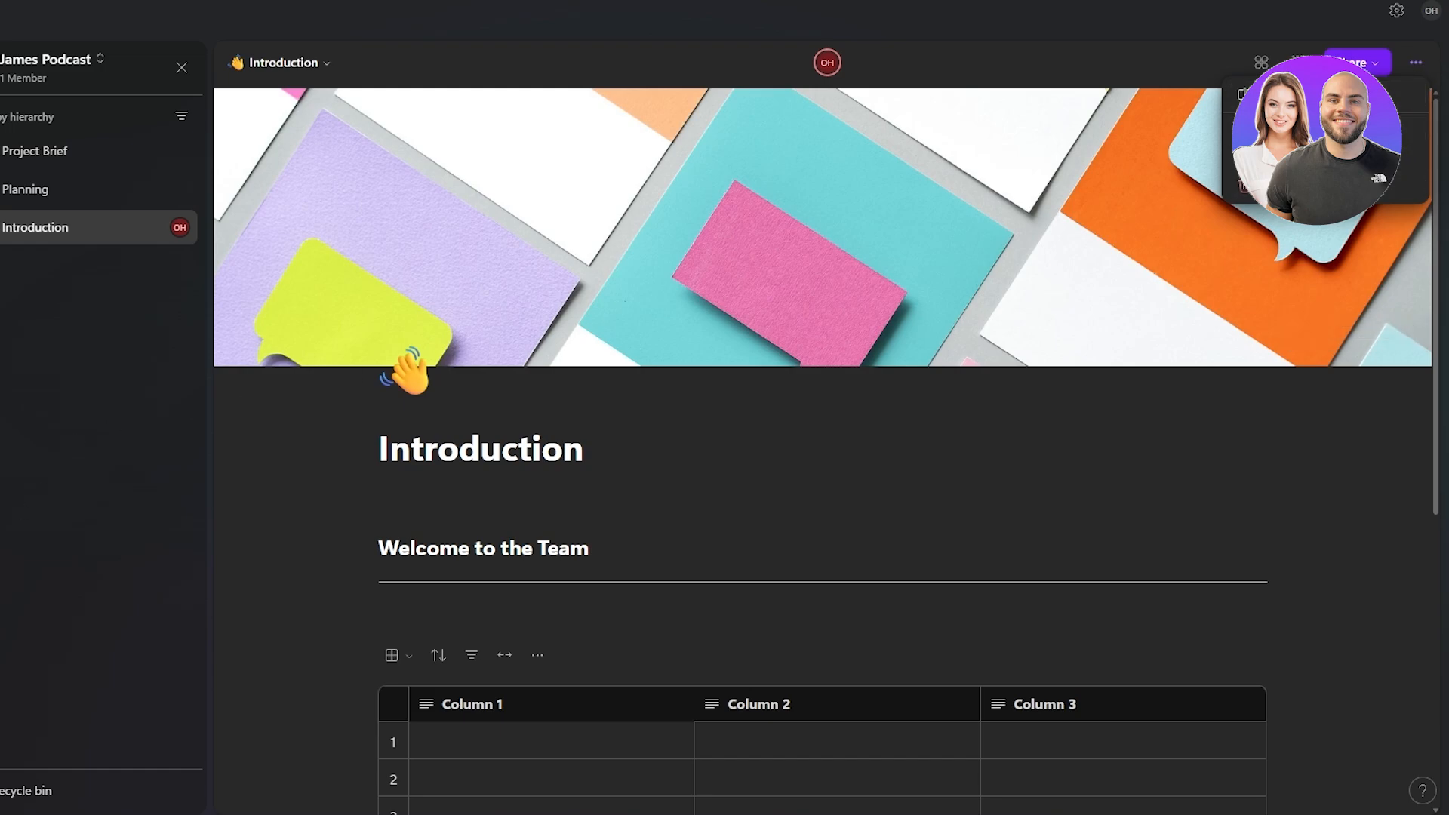
click(1415, 62)
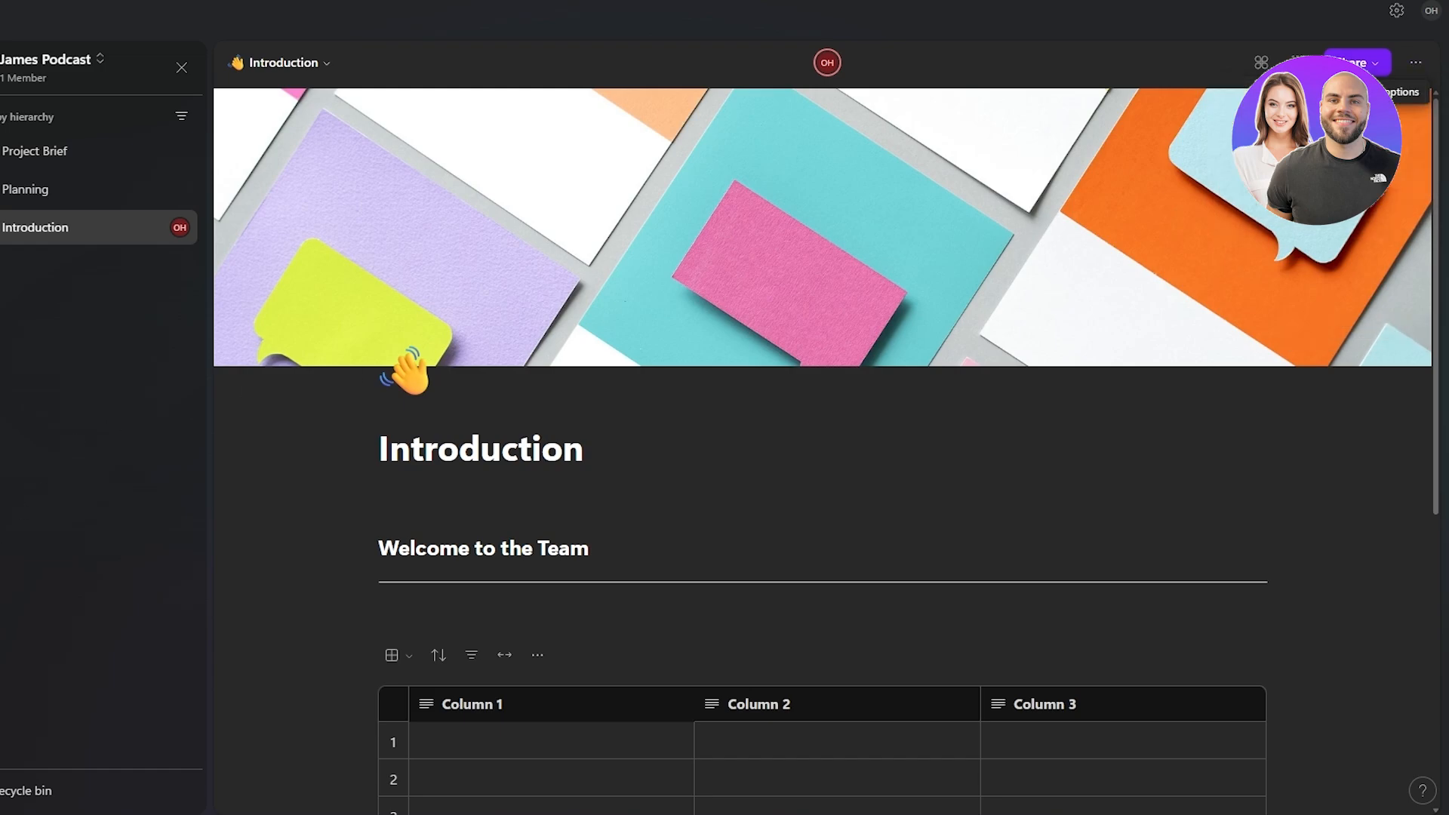
- Look through the workspace's Ideas, Recent, Notifications and Search areas
click(85, 264)
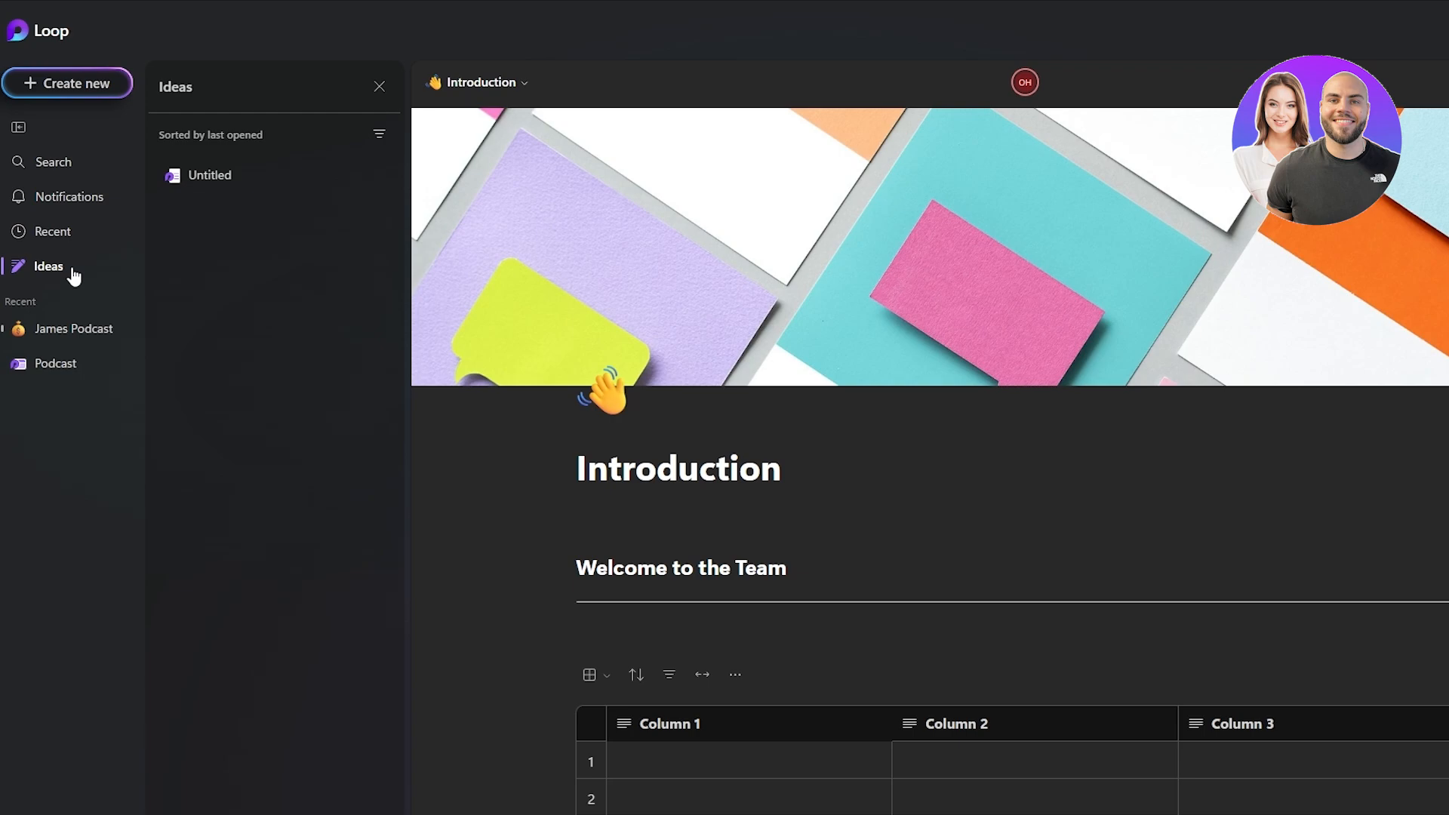
click(72, 233)
click(80, 198)
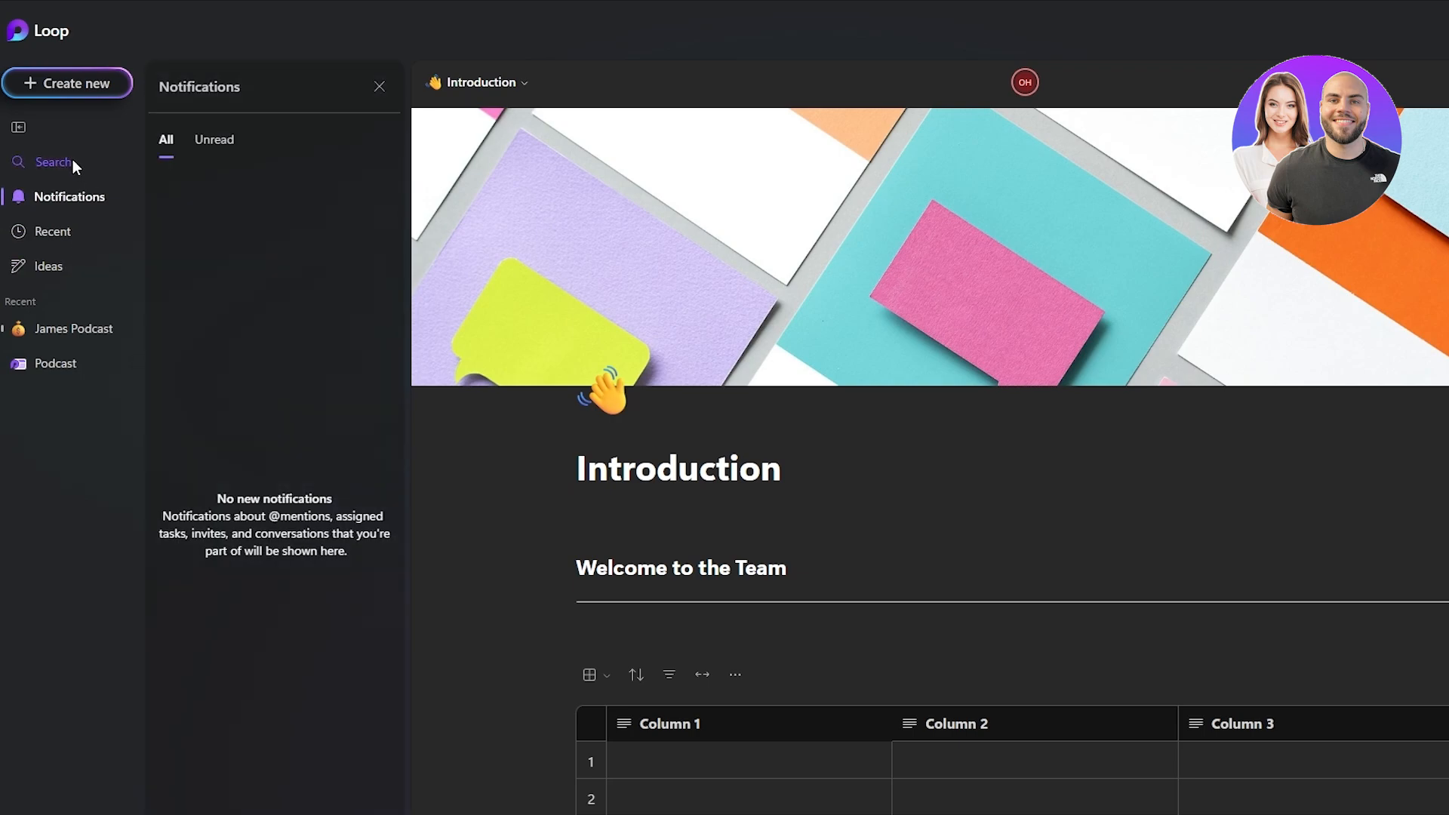
click(74, 161)
click(1147, 115)
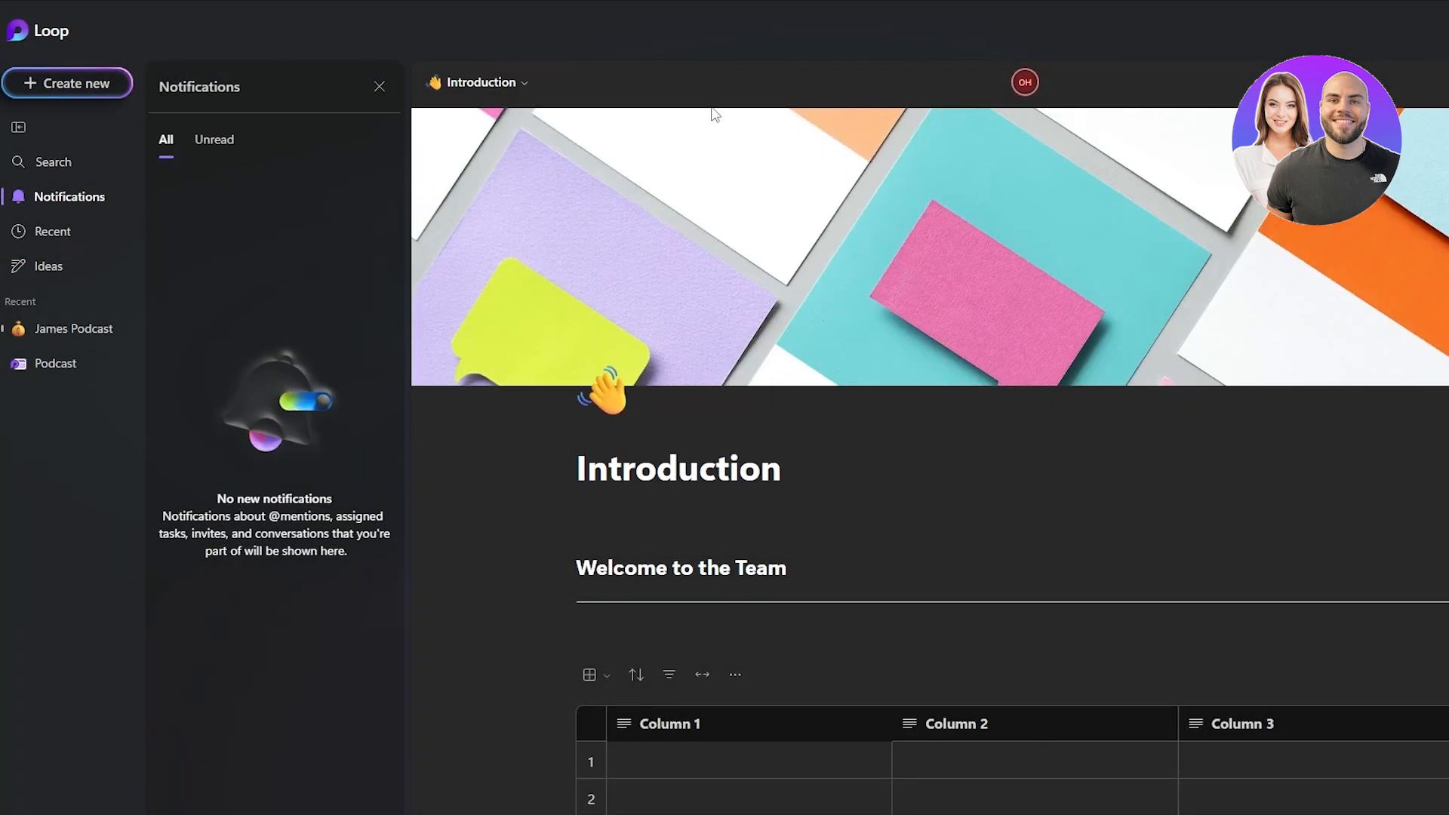